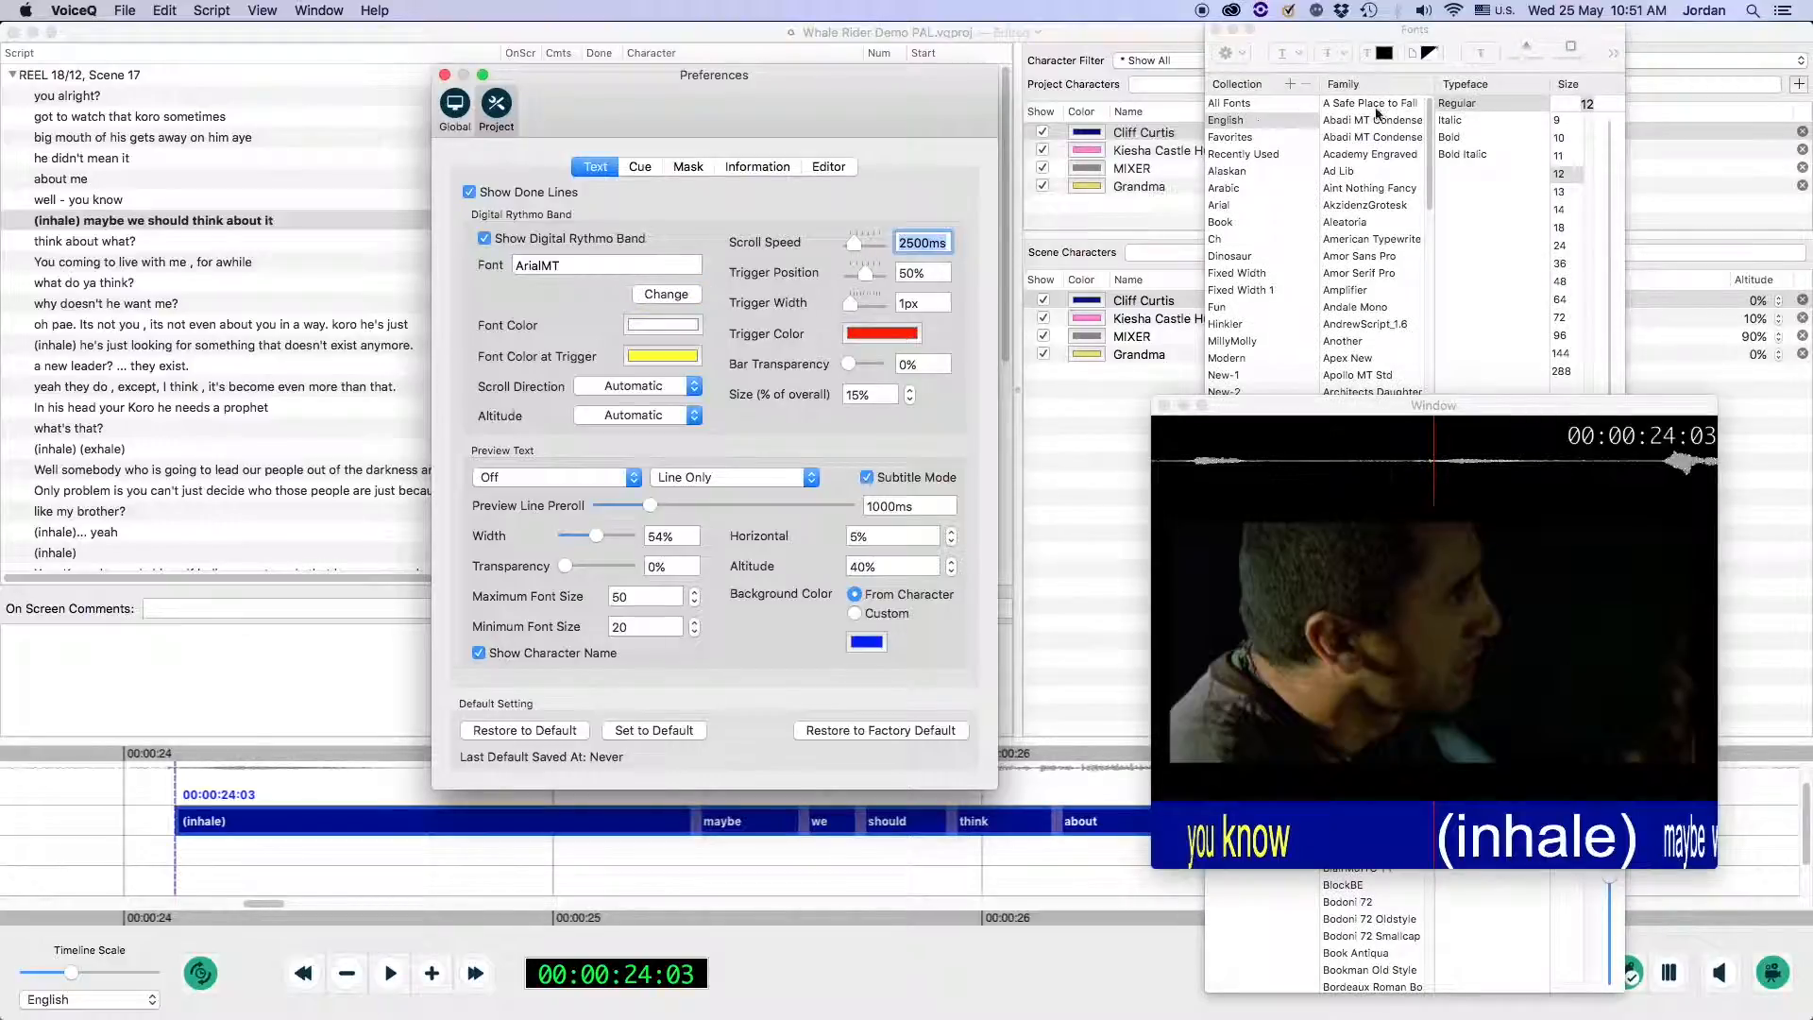
Set the Digital Rythmo Band font to Arial Black and its font color to bright green
left_click(1347, 223)
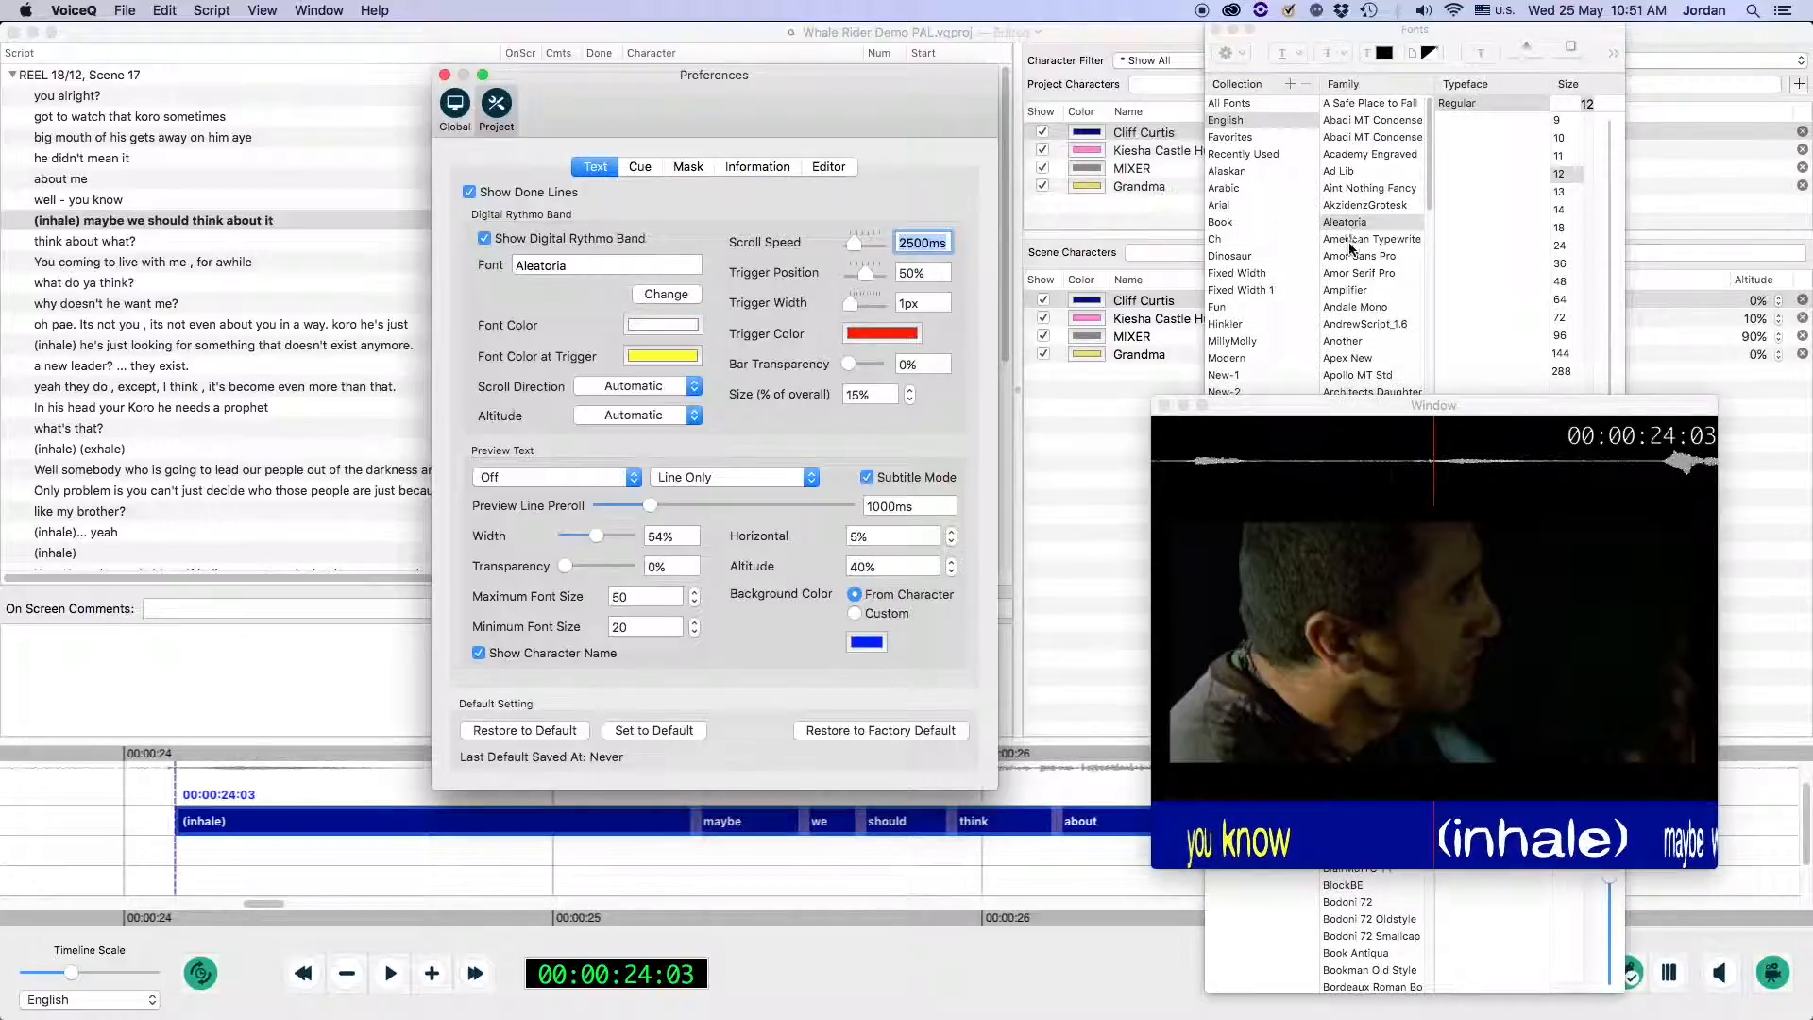
left_click(1360, 273)
scroll(1363, 291, "down", 1)
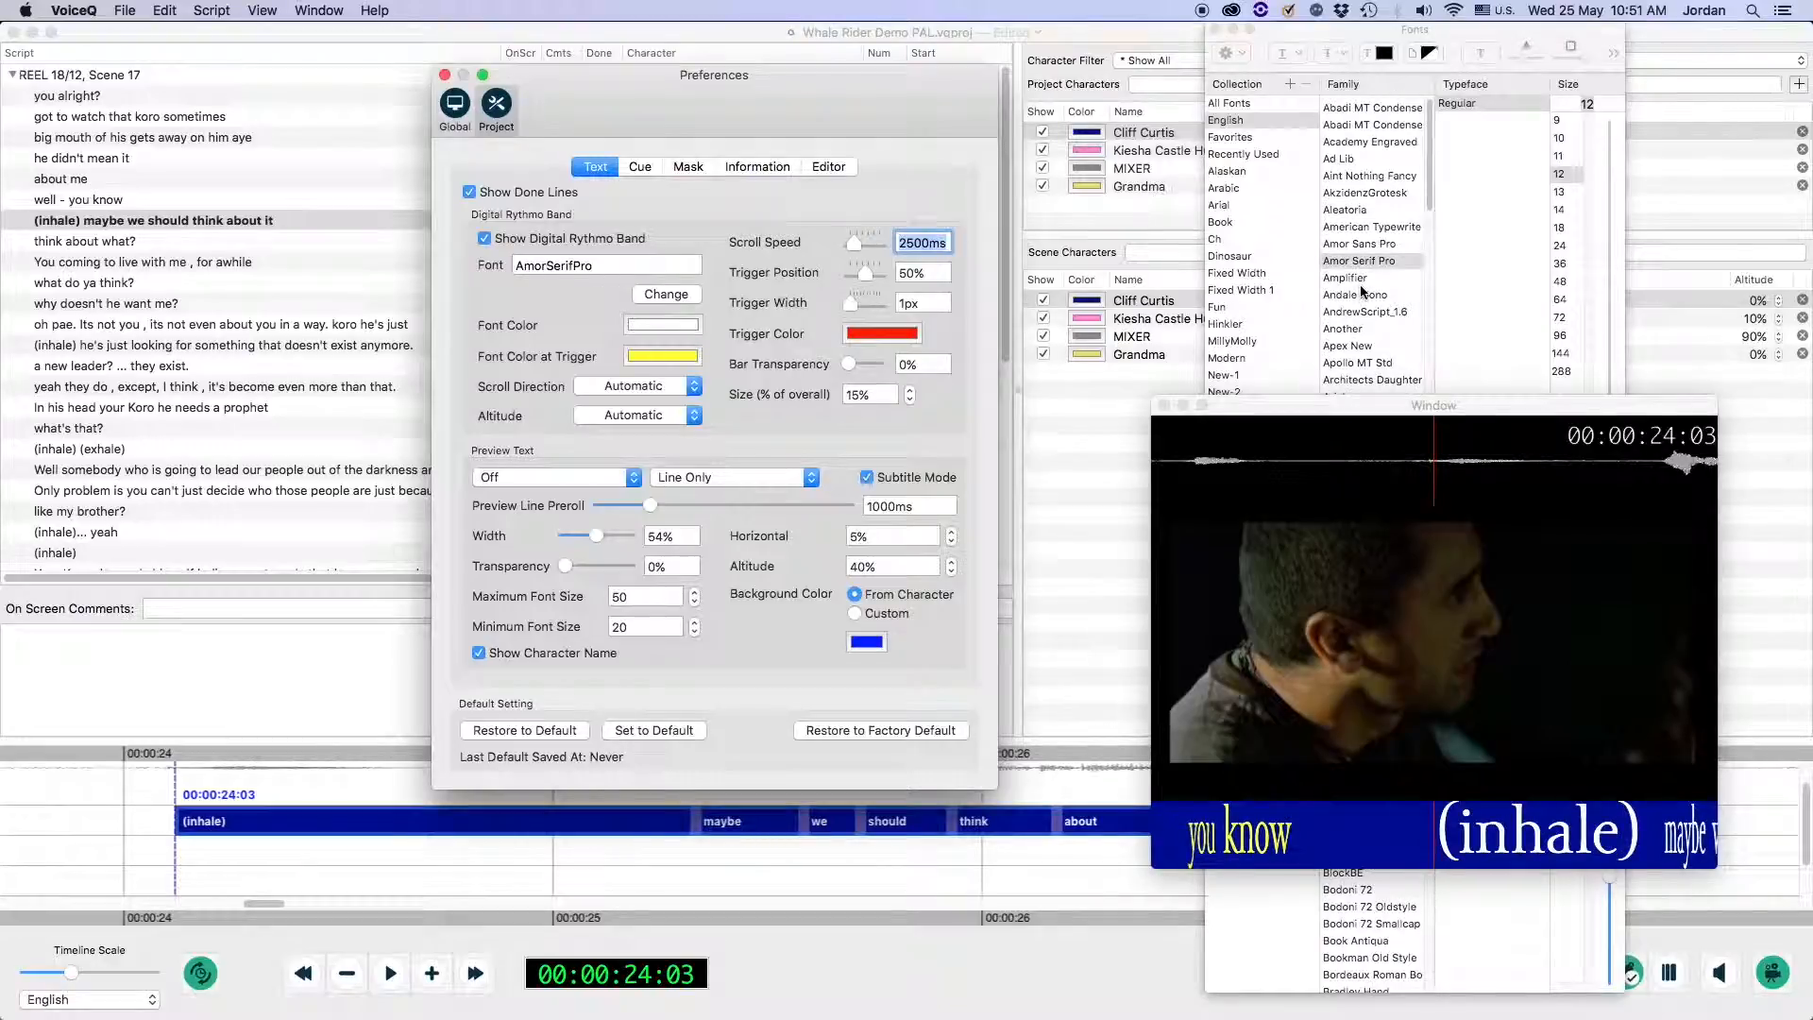
scroll(1362, 287, "down", 4)
left_click(1362, 282)
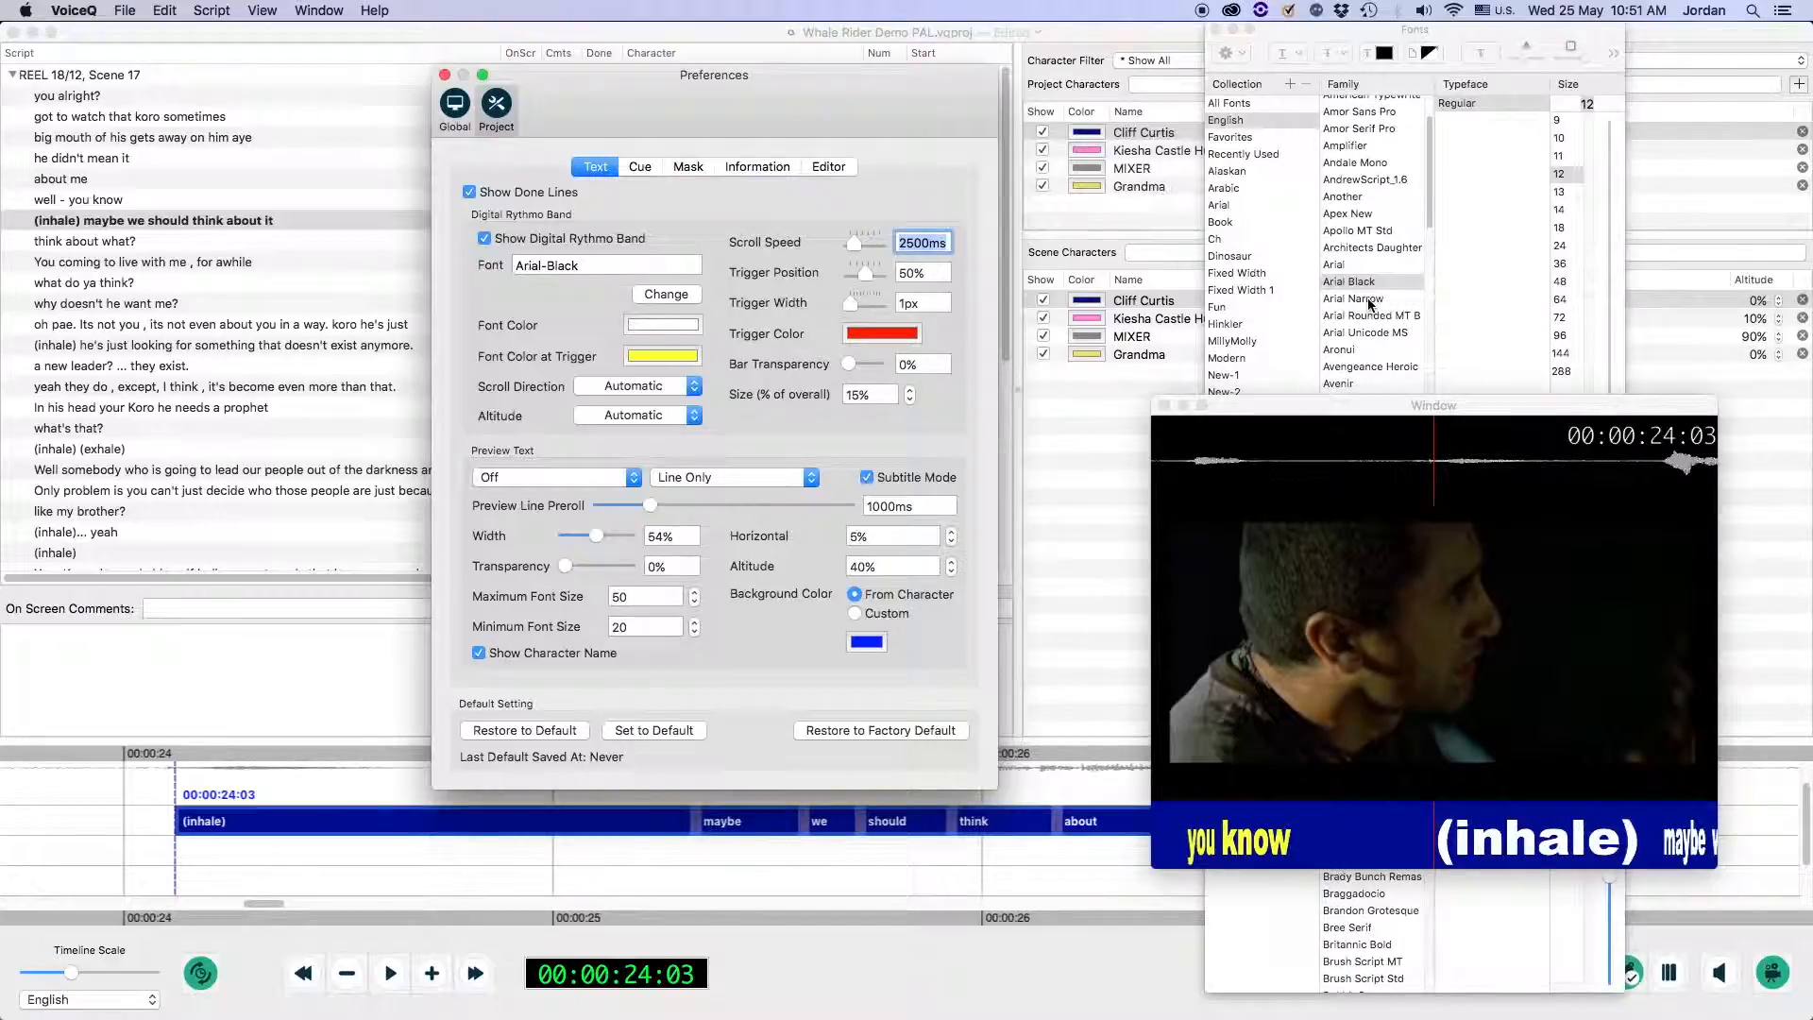
left_click(687, 333)
left_click_drag(359, 393, 297, 382)
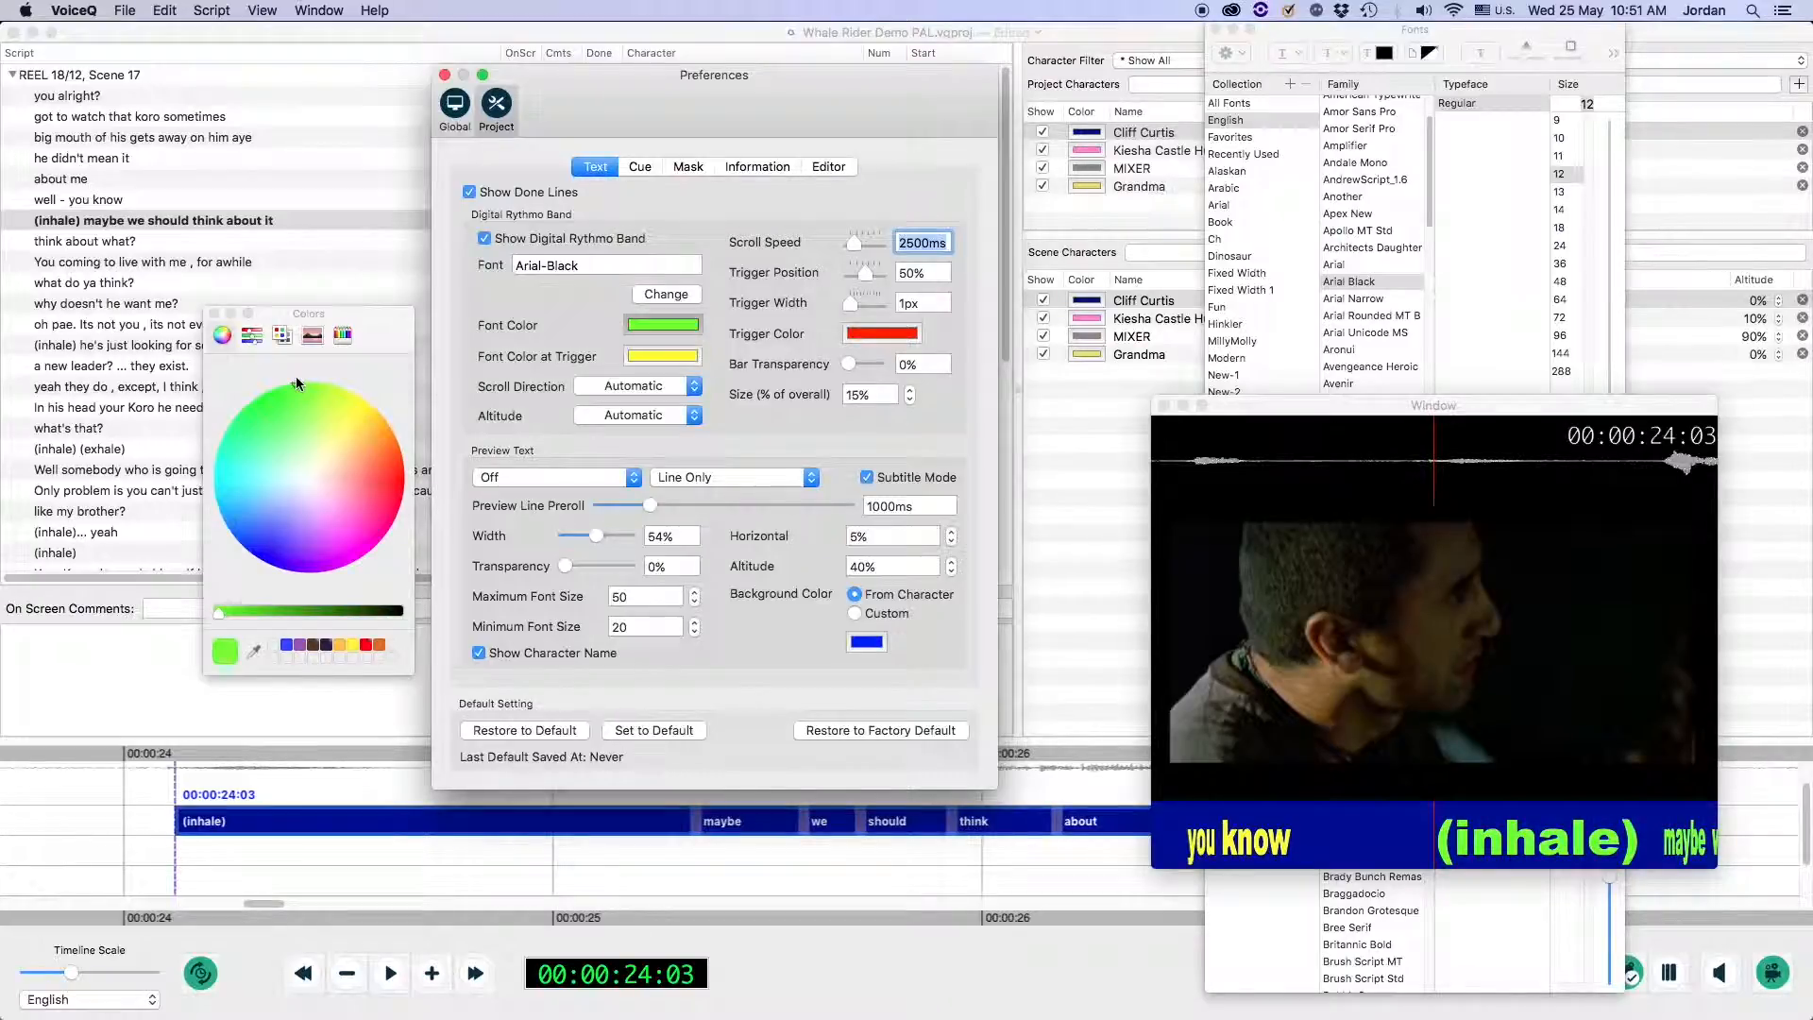
Try the Left to Right and Right to Left scroll directions for the rythmo band, then restore Automatic
left_click(658, 386)
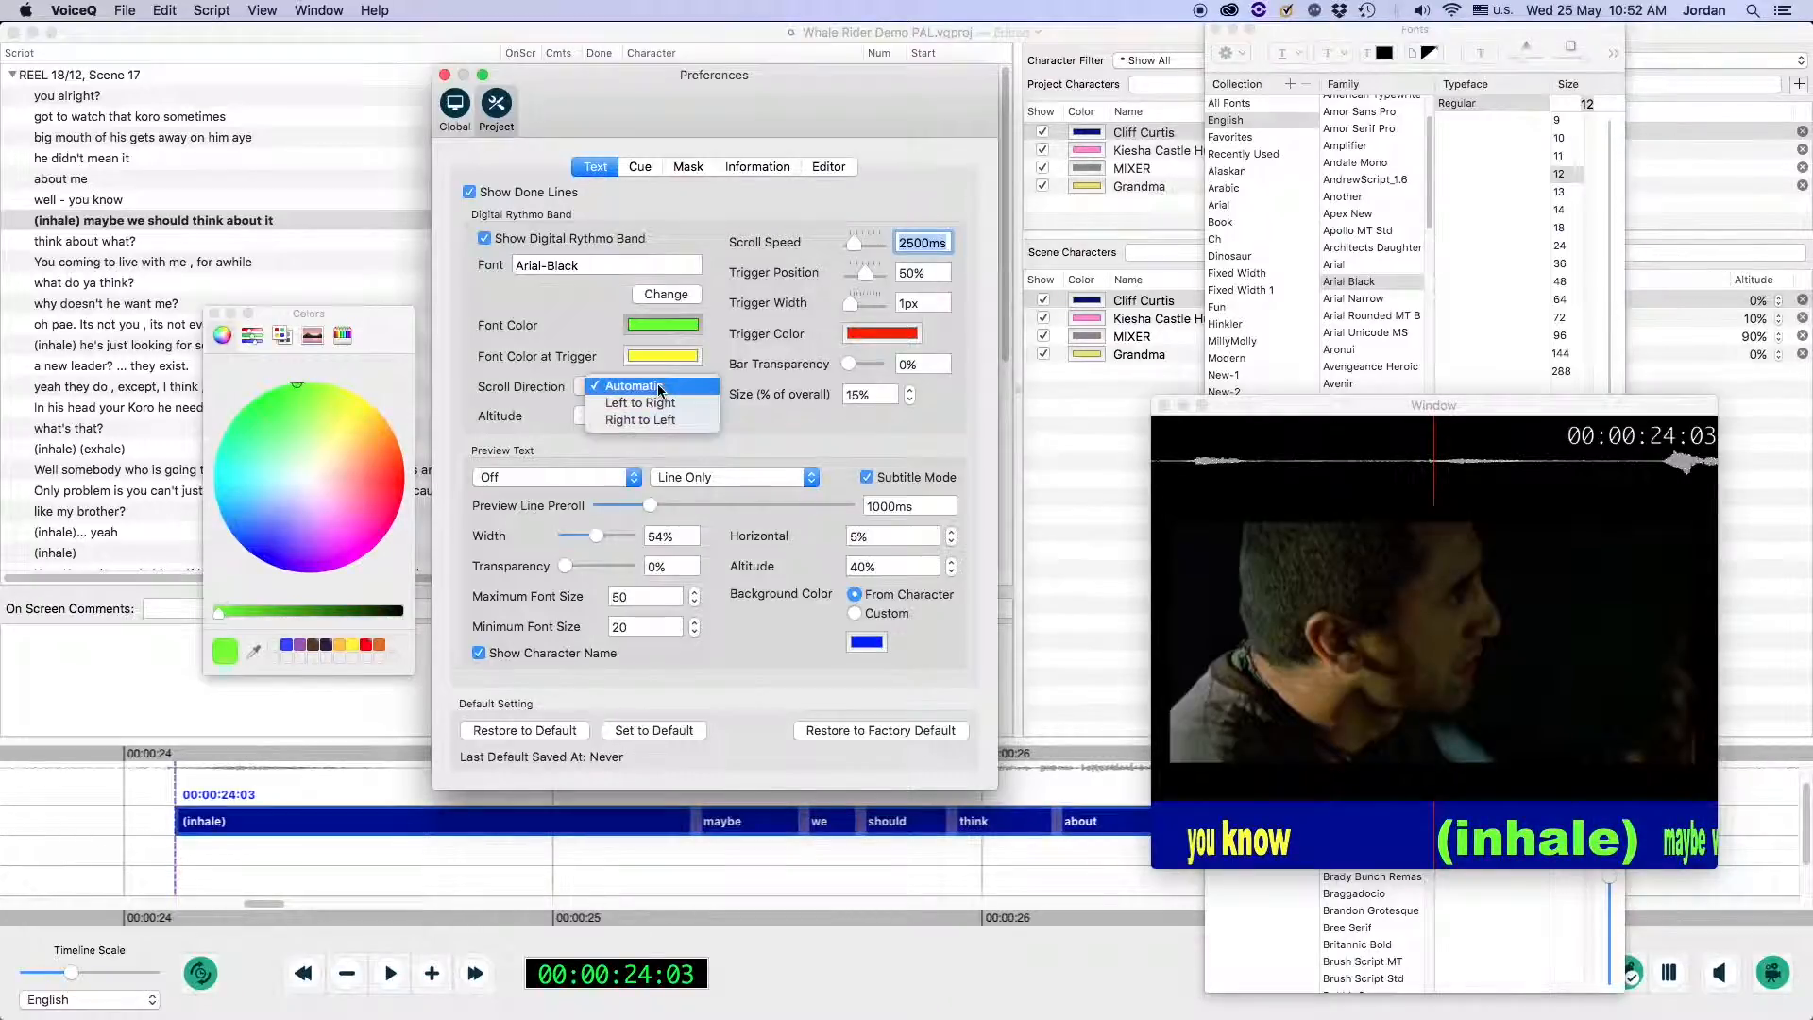
left_click(642, 402)
left_click(666, 391)
left_click(665, 401)
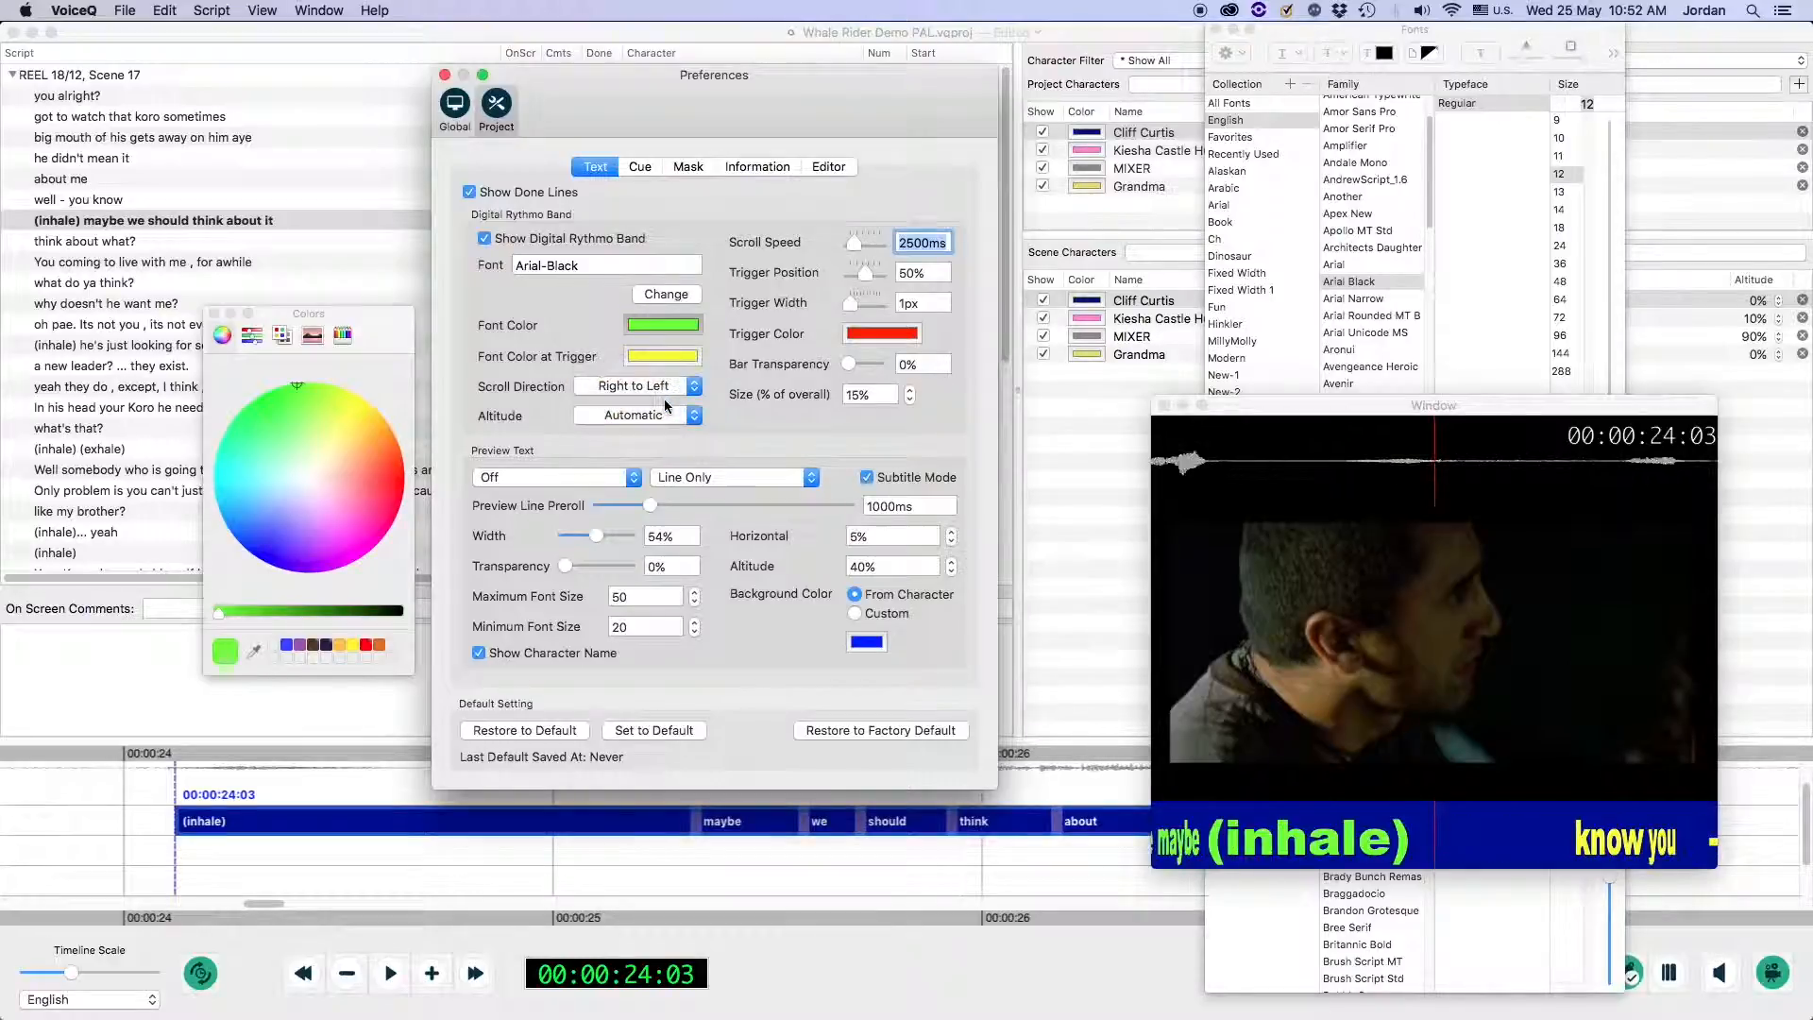
left_click(665, 394)
left_click(667, 354)
Try another altitude option for the rythmo band and return it to Automatic
left_click(628, 416)
left_click(638, 433)
left_click(638, 420)
left_click(645, 398)
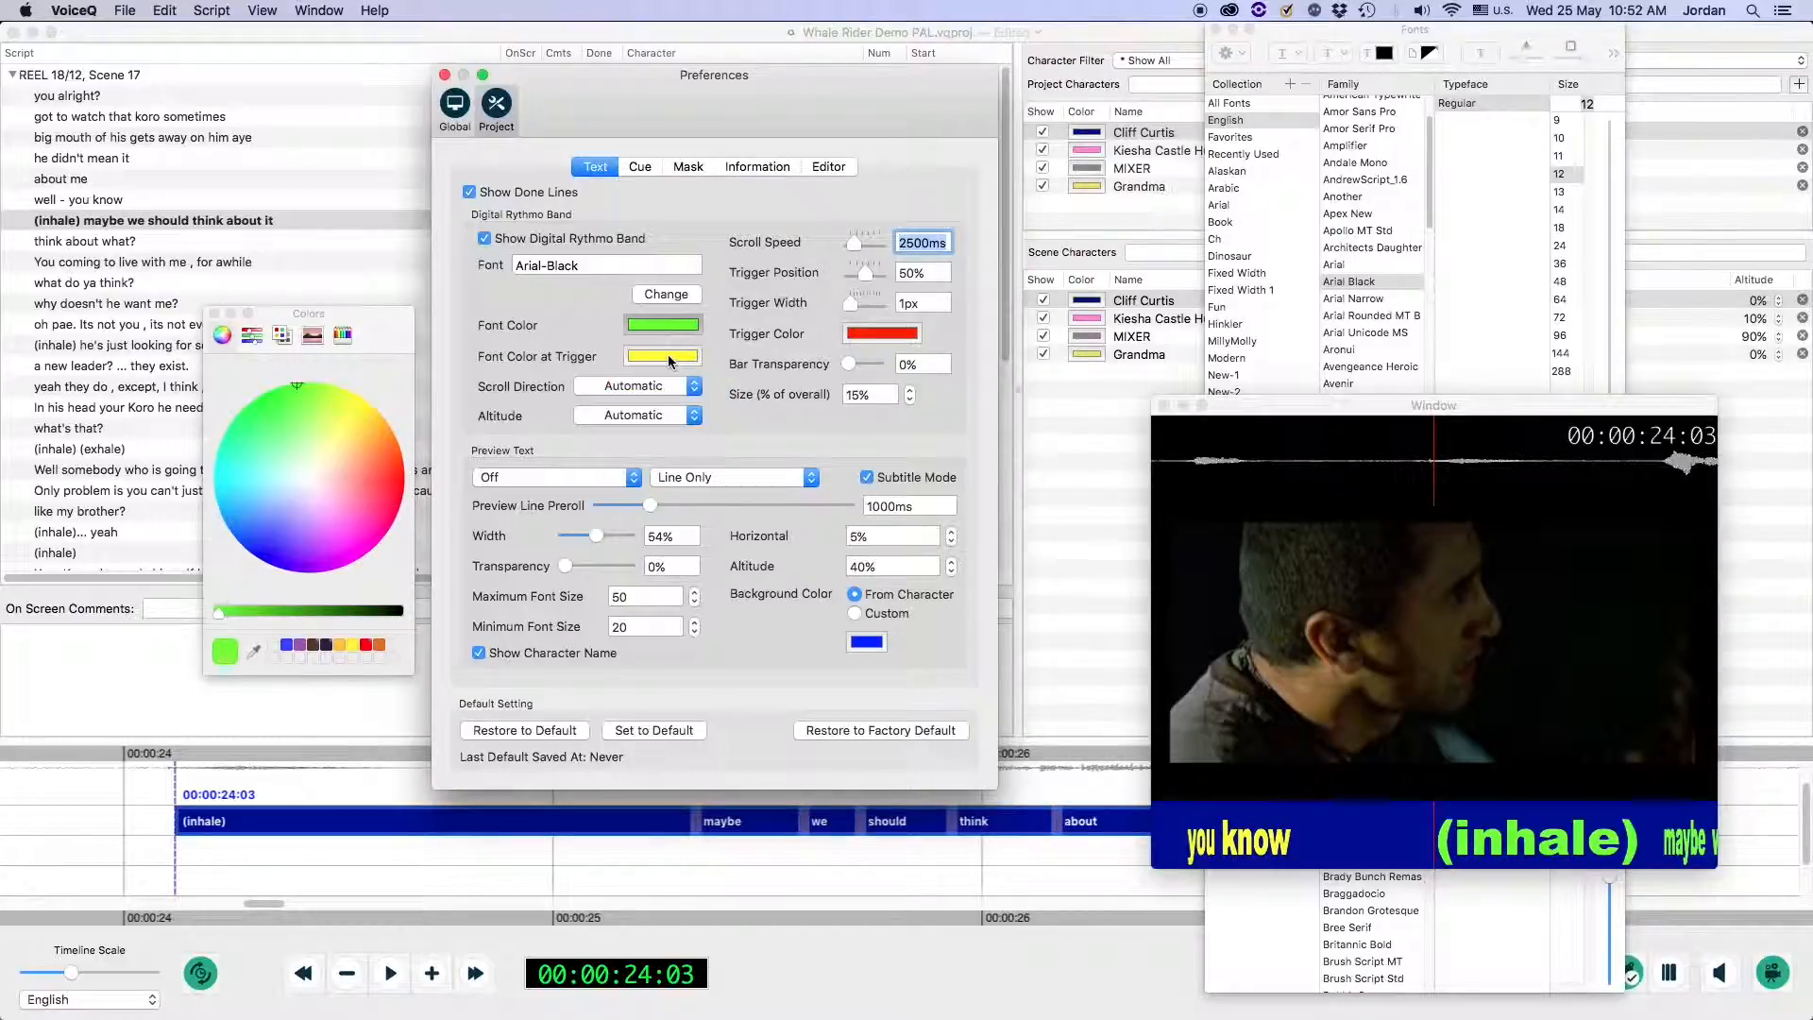
Set the rythmo band's scroll speed to 1496 ms, trigger position to 47%, trigger width to 9 px and trigger color to yellow
left_click_drag(856, 245, 868, 308)
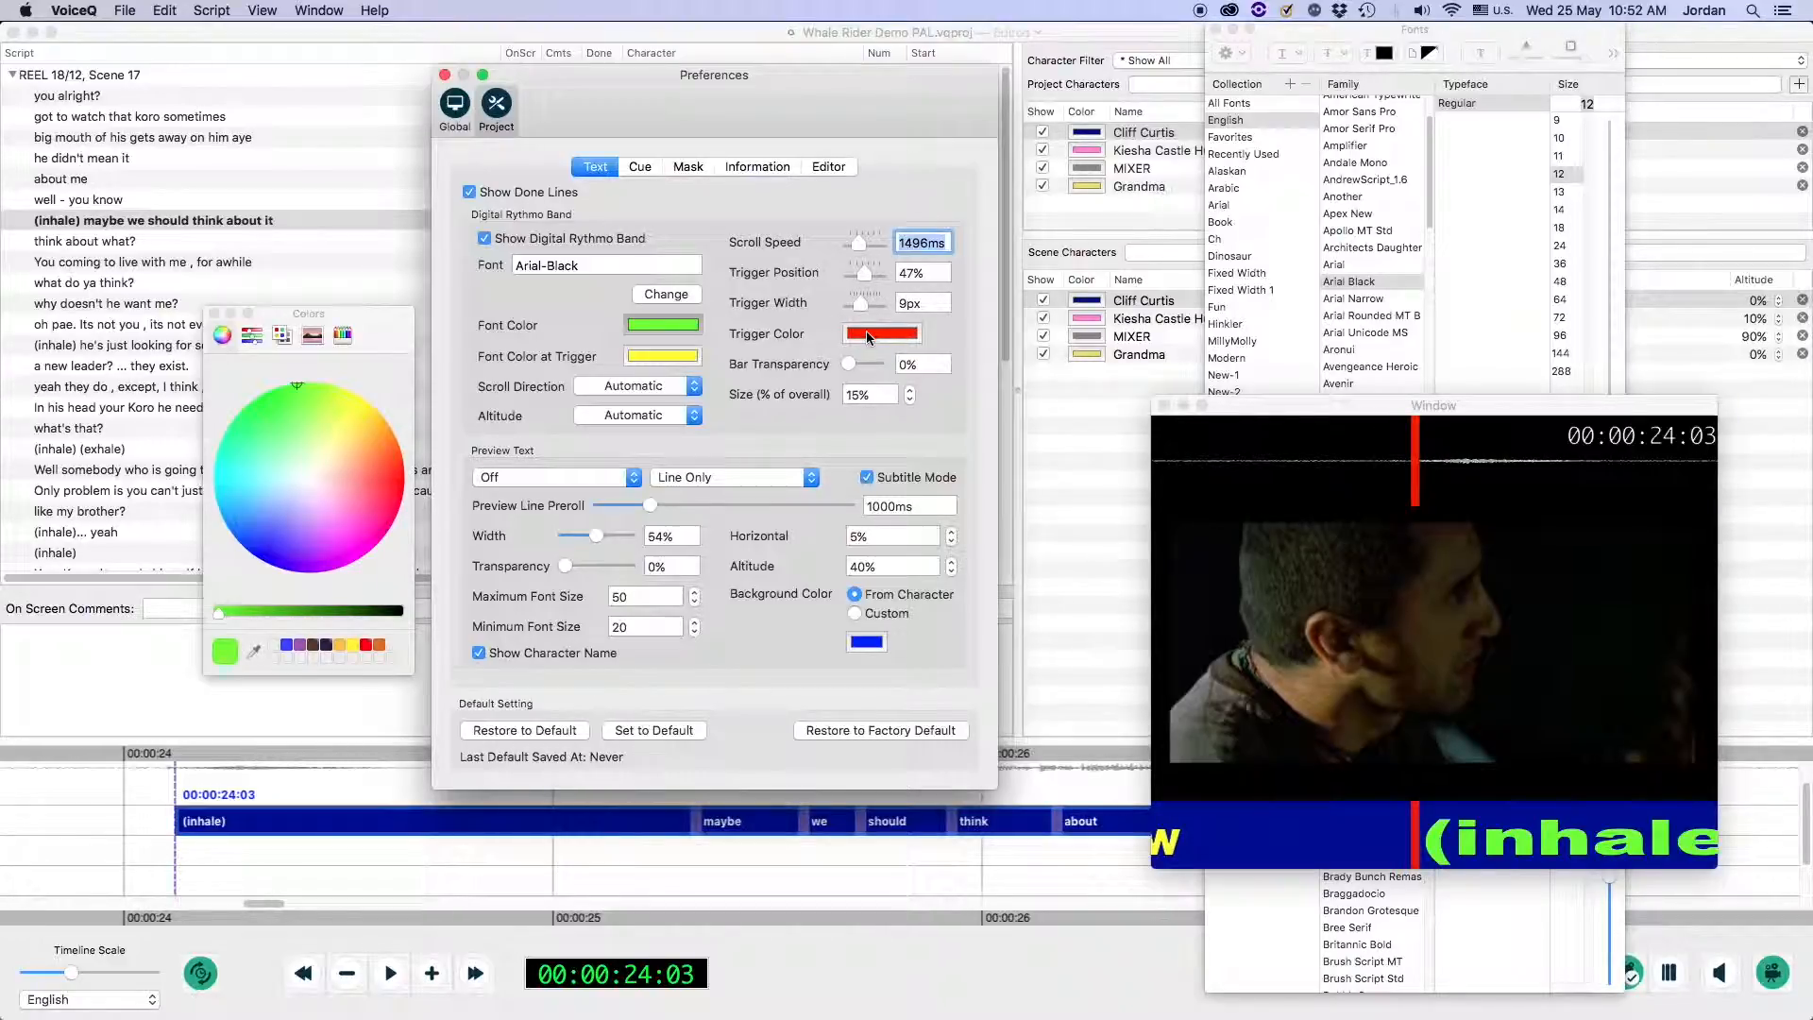
left_click(850, 333)
left_click_drag(388, 463, 356, 390)
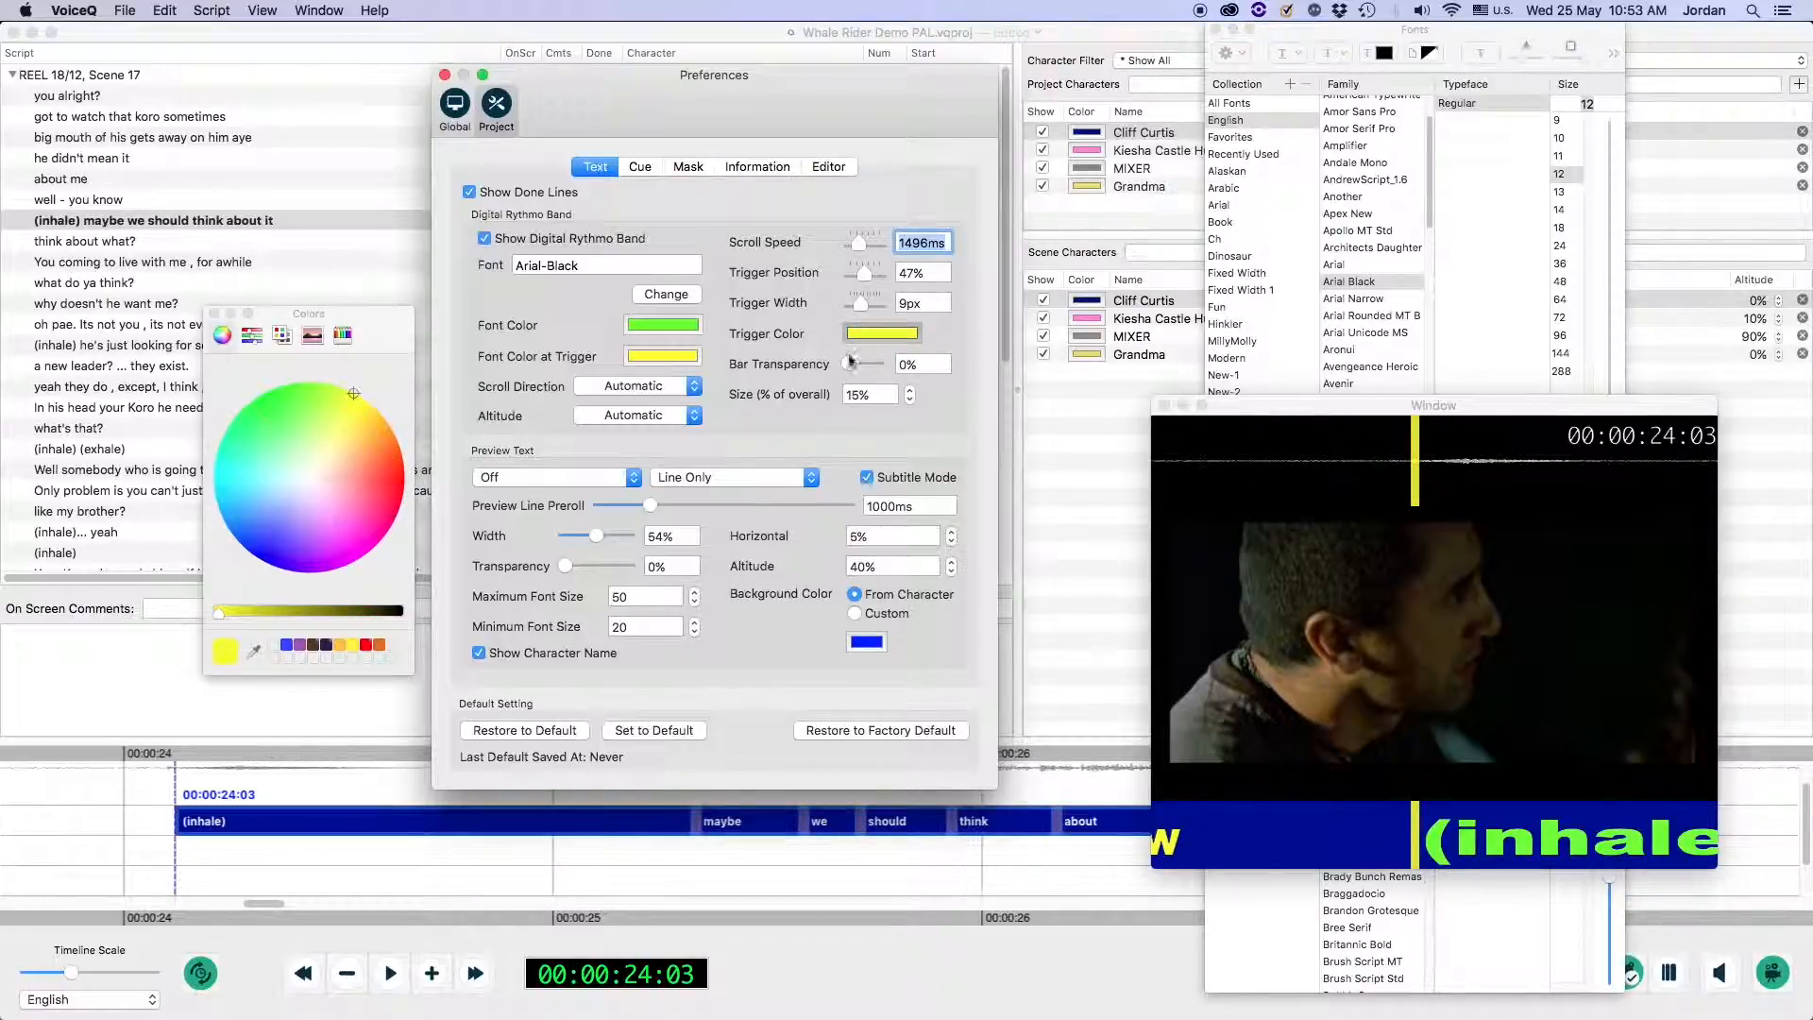
Set the rythmo band's bar transparency to 0% and its size to 10% of overall
left_click_drag(855, 368, 844, 370)
left_click(911, 391)
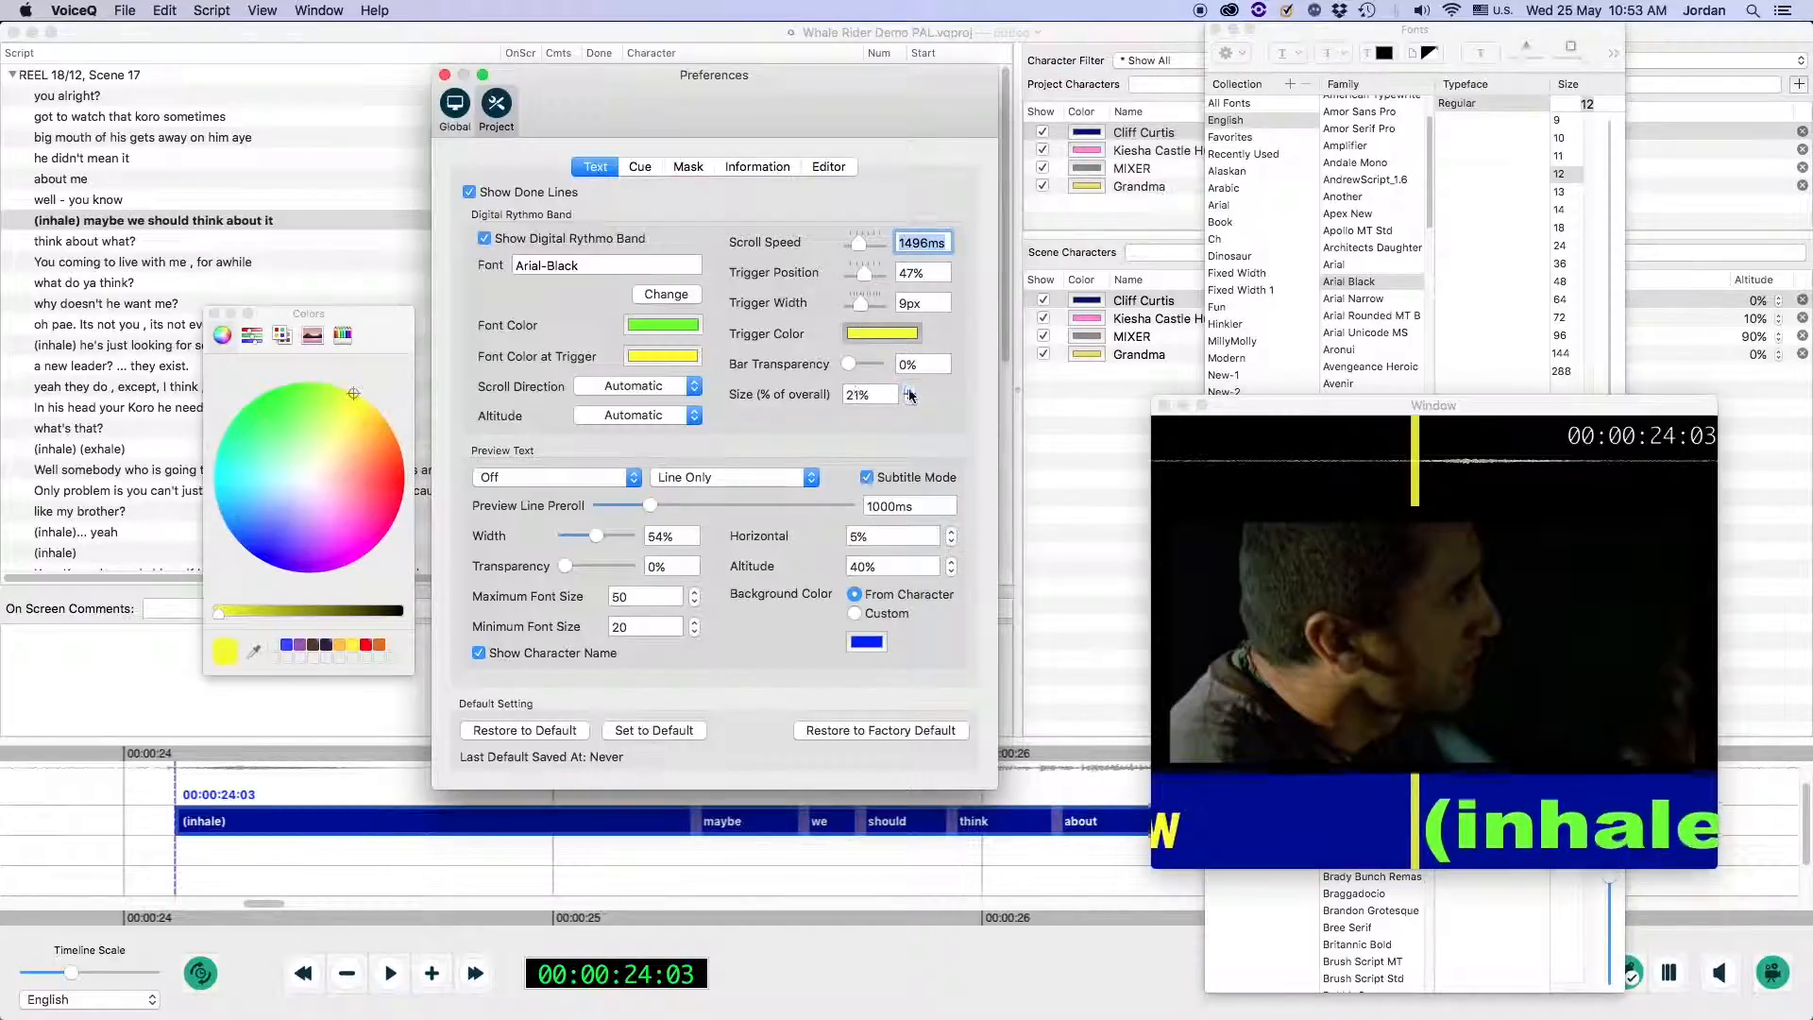
left_click(911, 400)
left_click(911, 400)
left_click(911, 400)
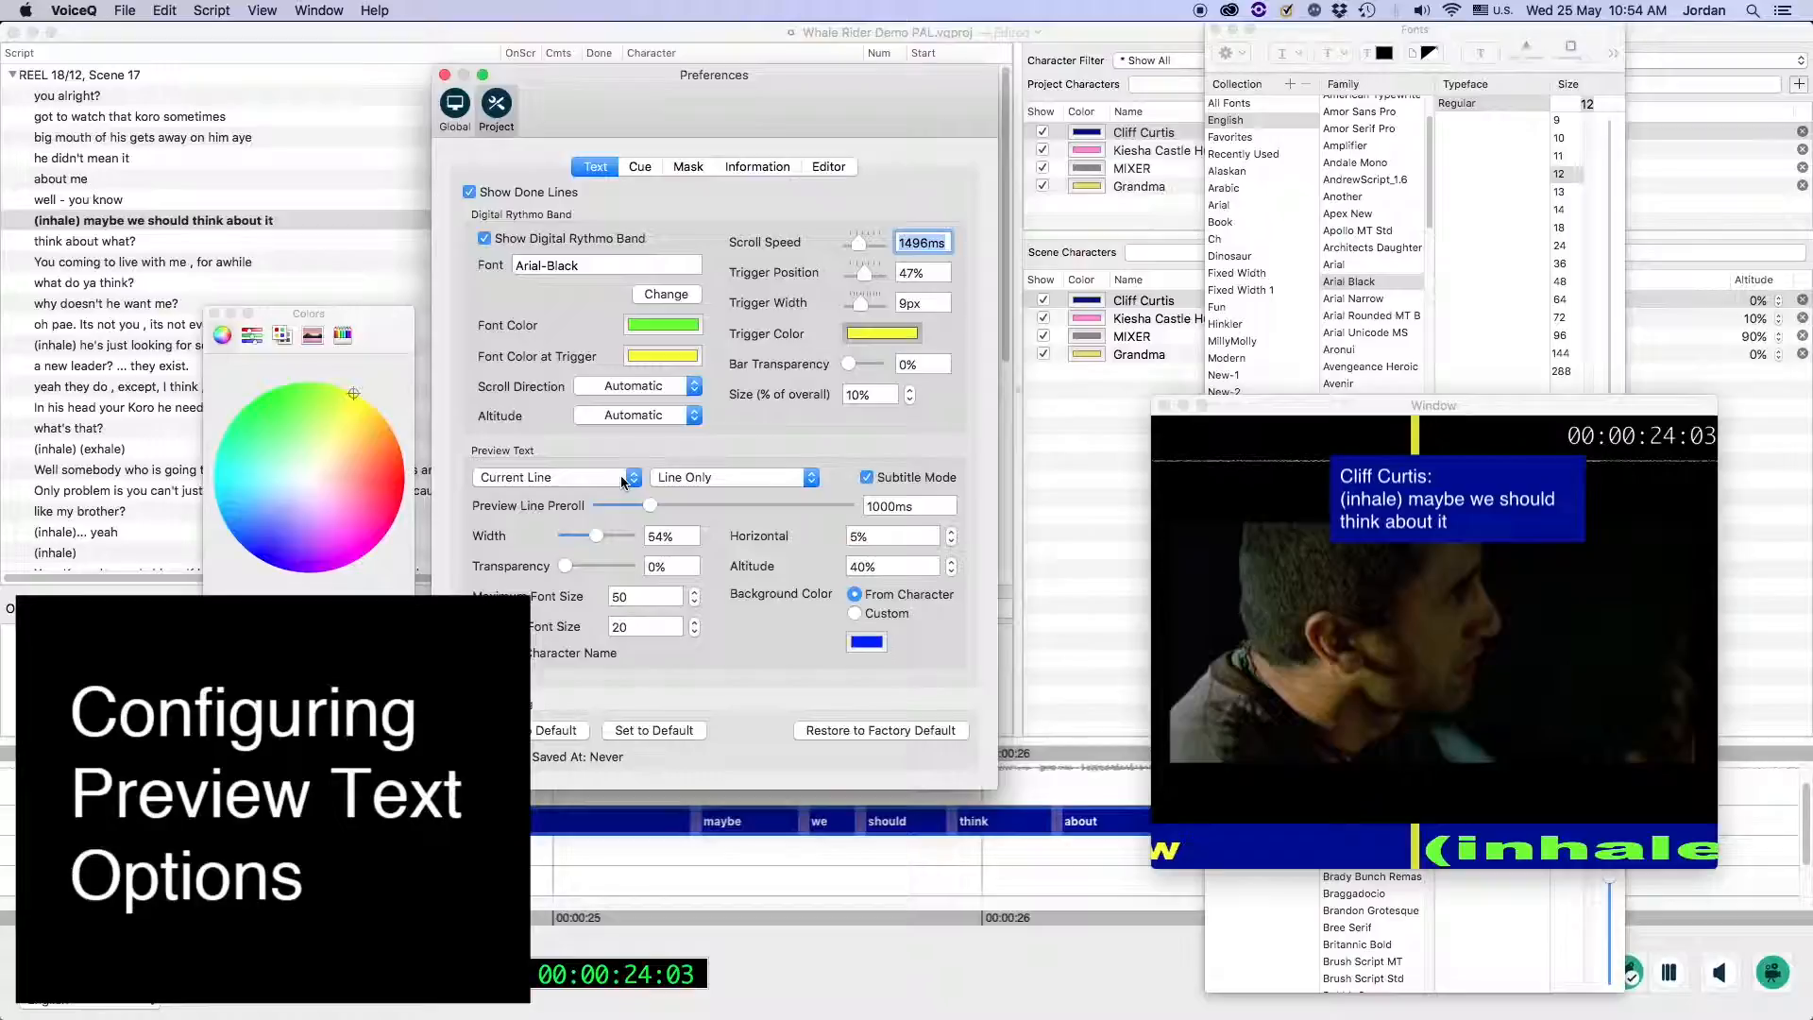
Turn the preview text off, then enable it for All Lines
left_click(622, 479)
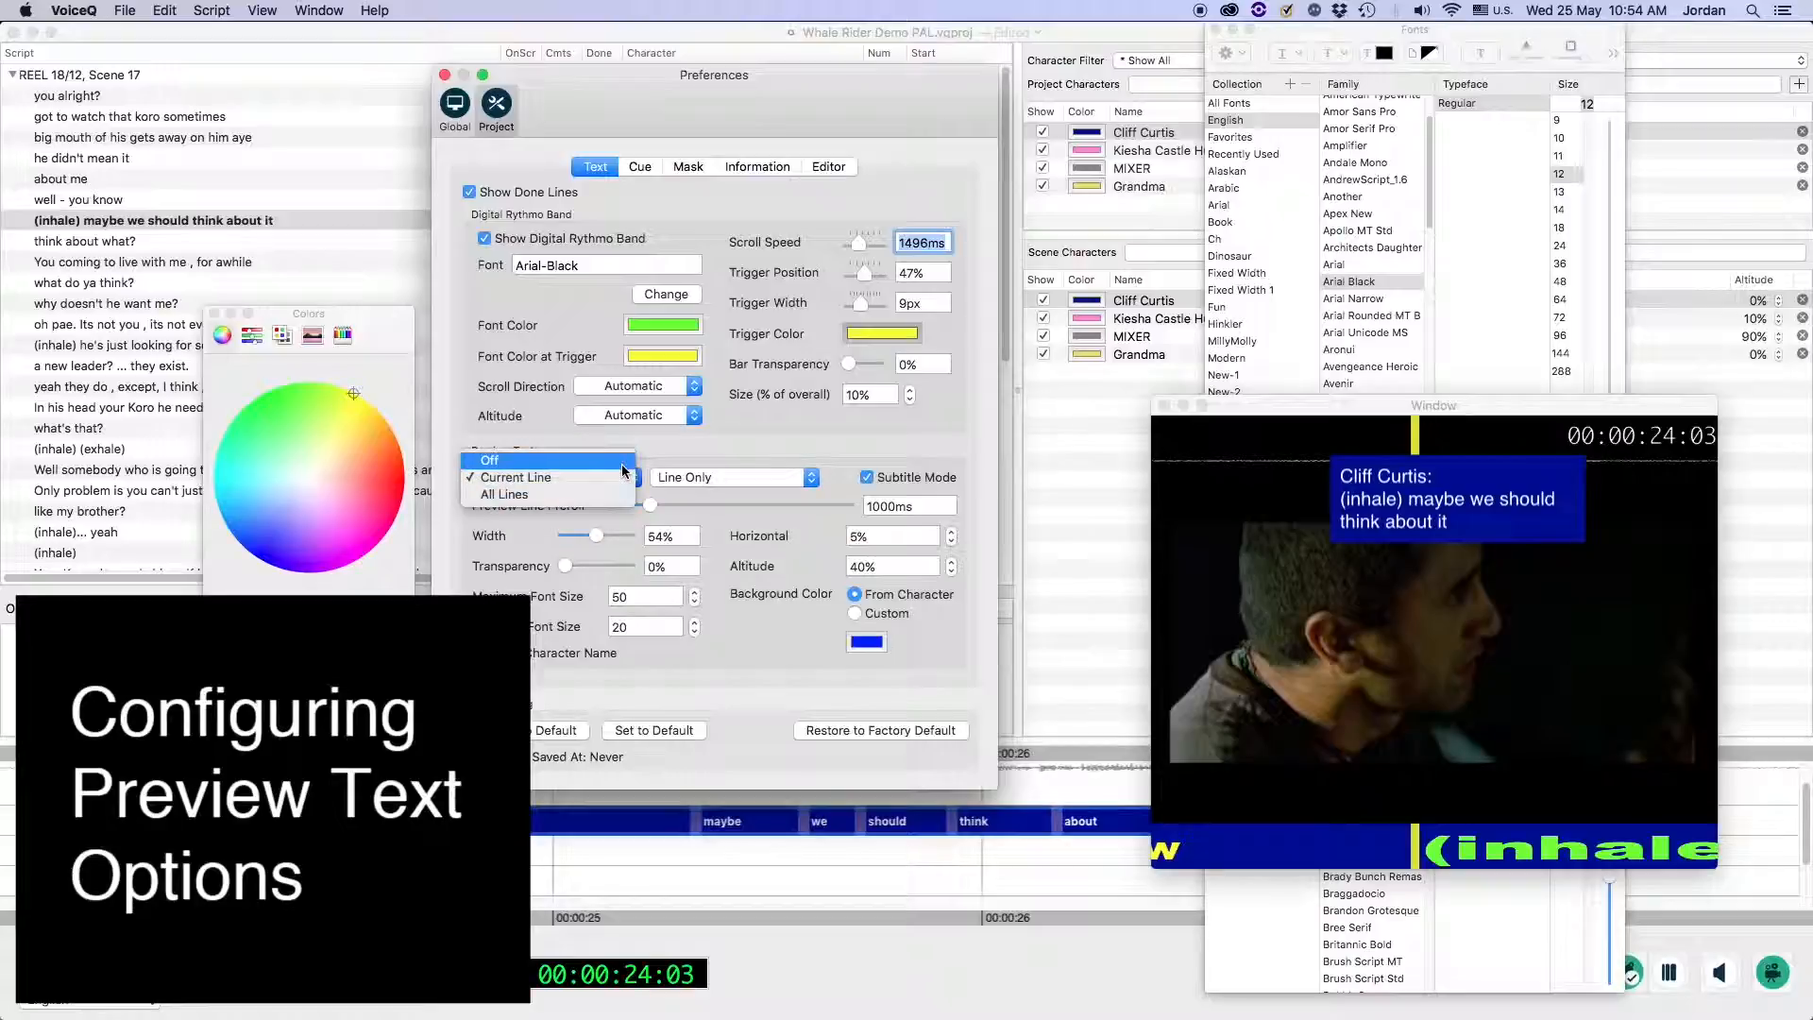
left_click(623, 459)
left_click(633, 476)
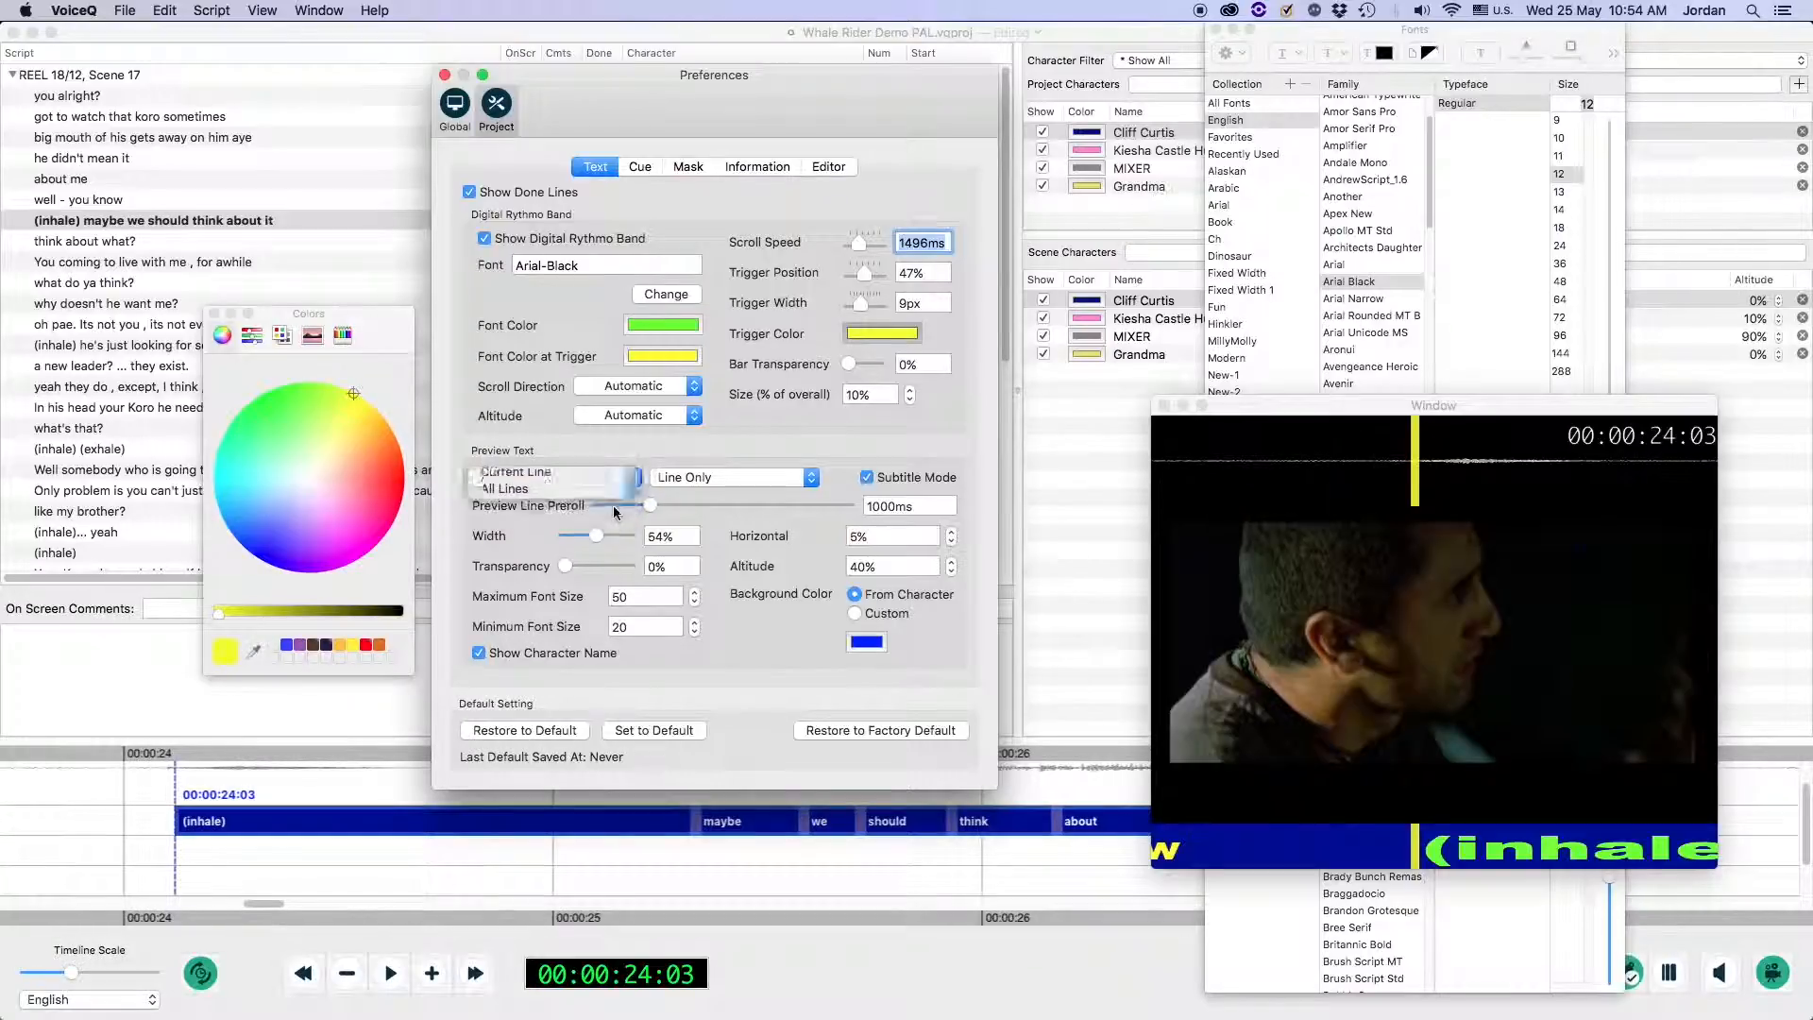
left_click(557, 511)
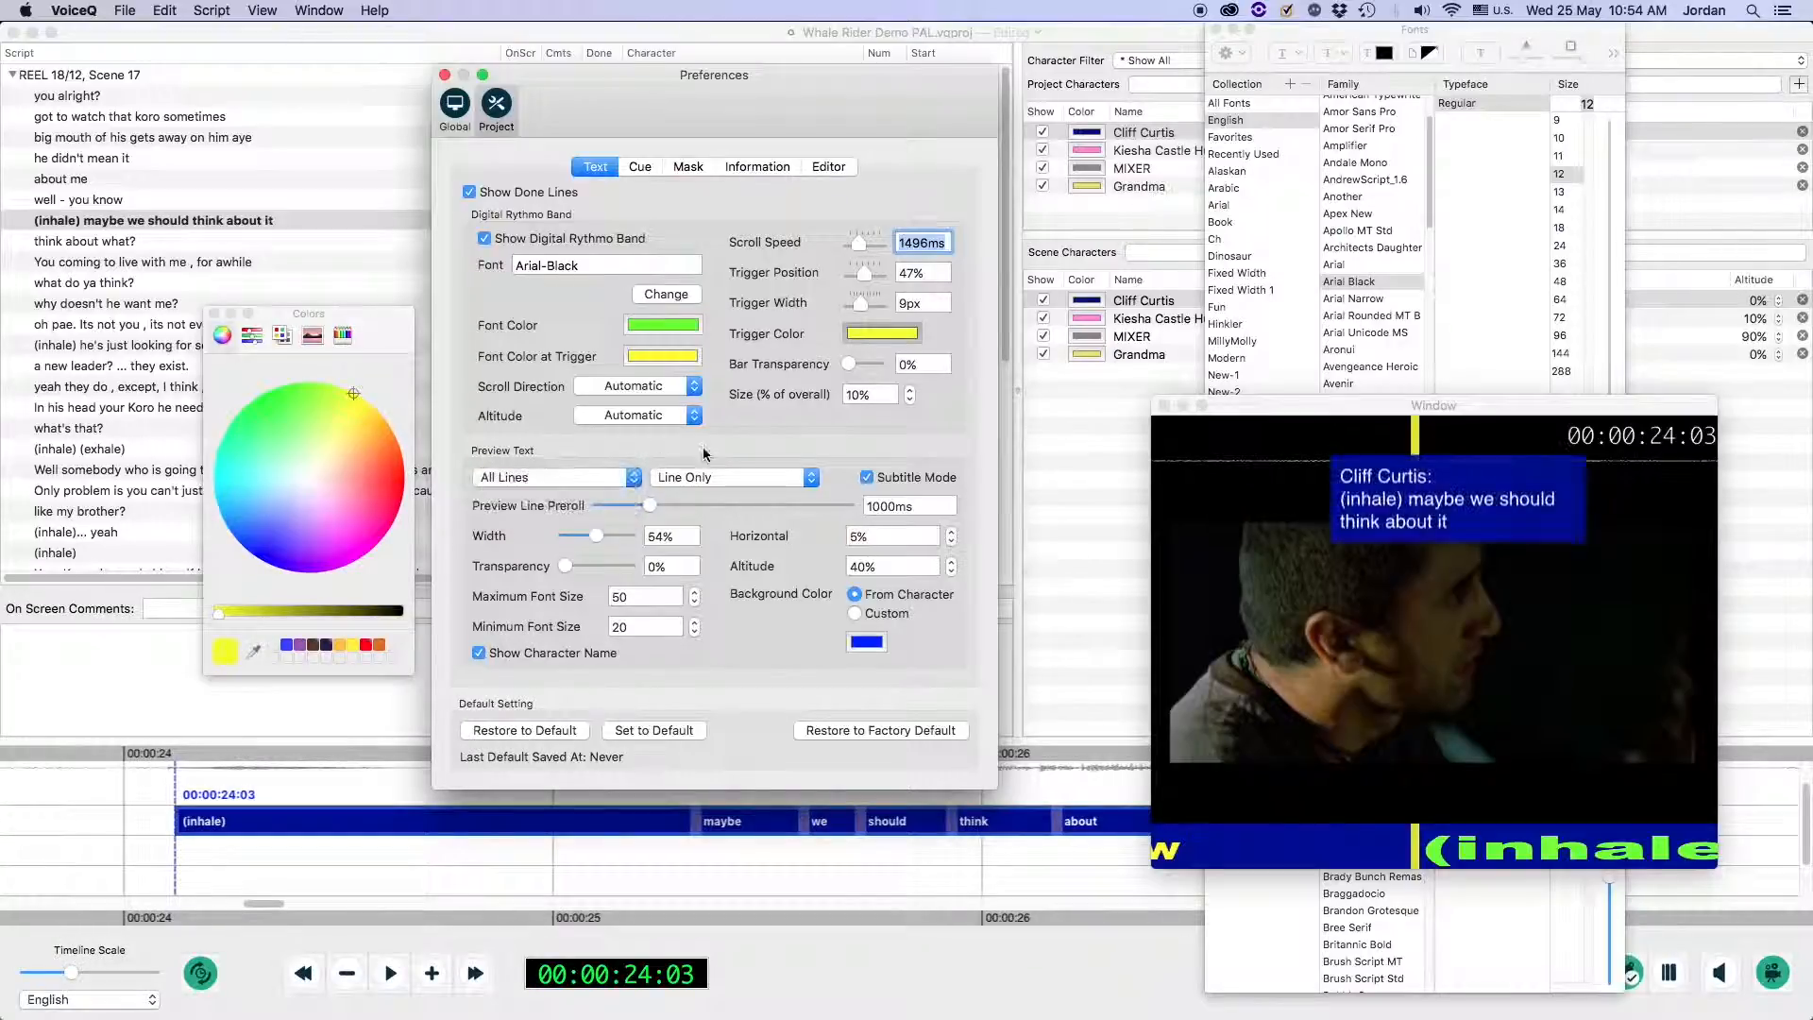
Set the preview text content to Line + Comment and disable Subtitle Mode
left_click(814, 479)
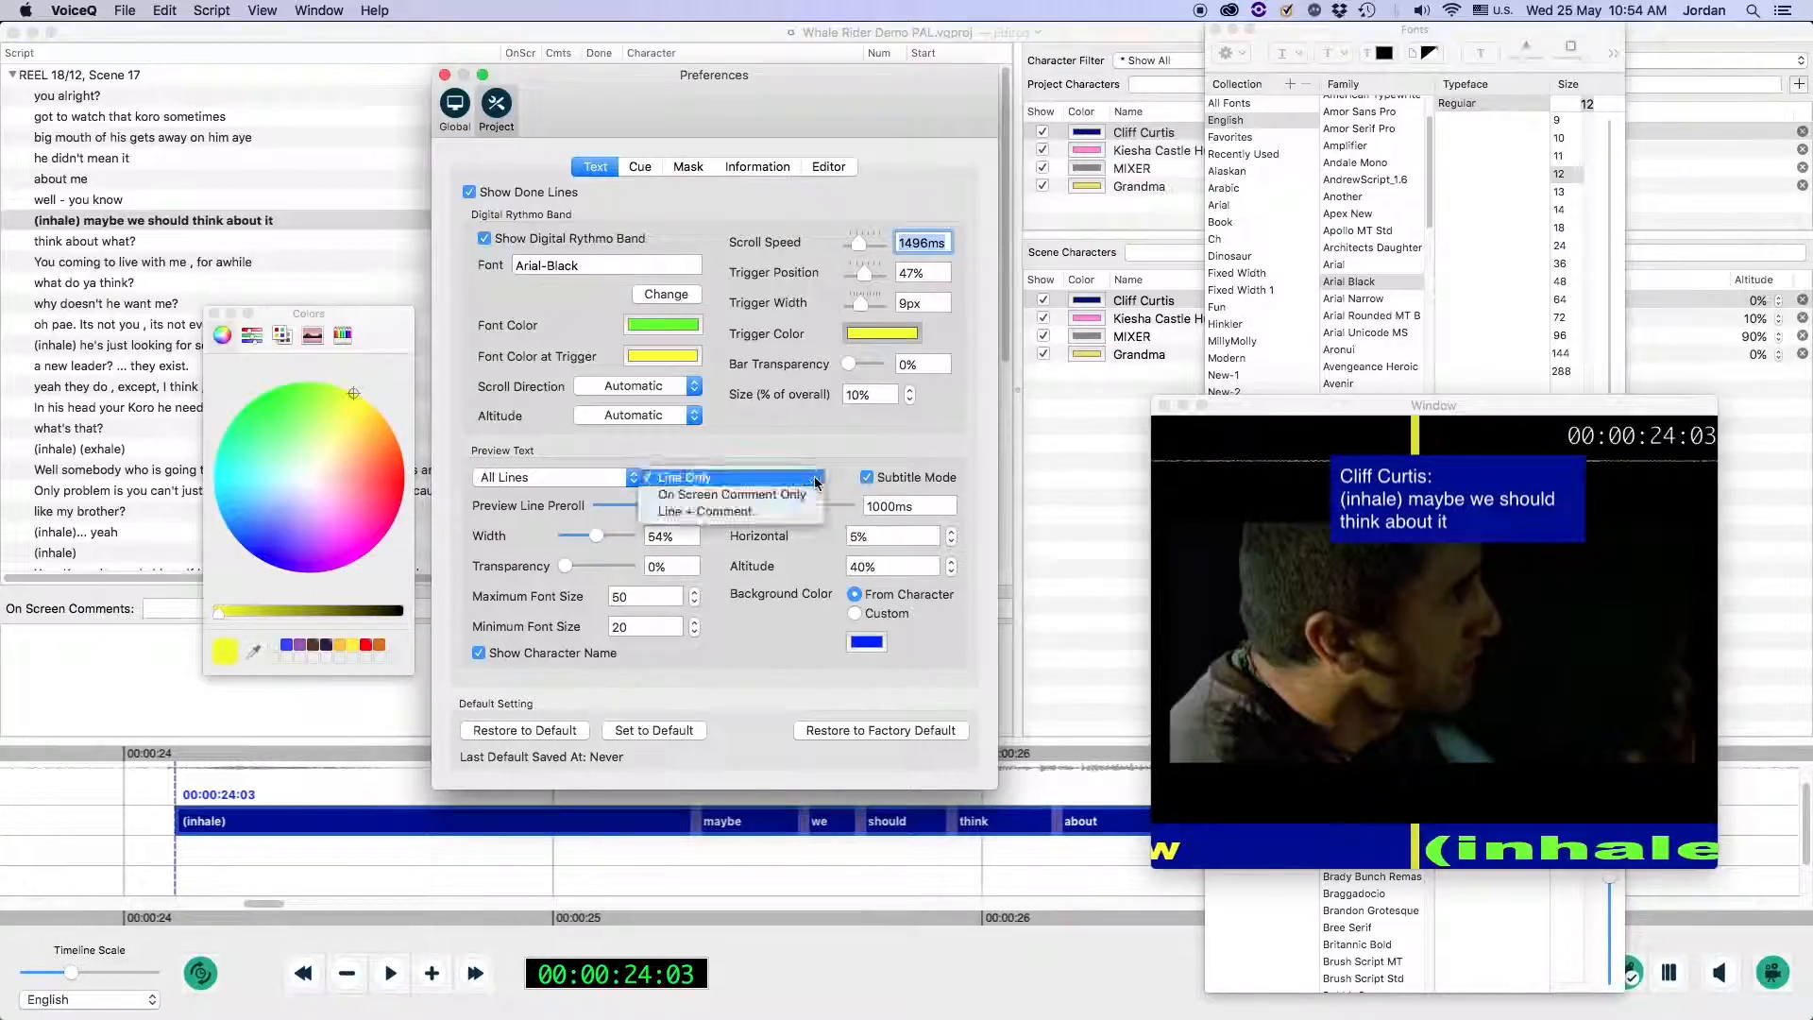
left_click(810, 495)
left_click(812, 479)
left_click(814, 493)
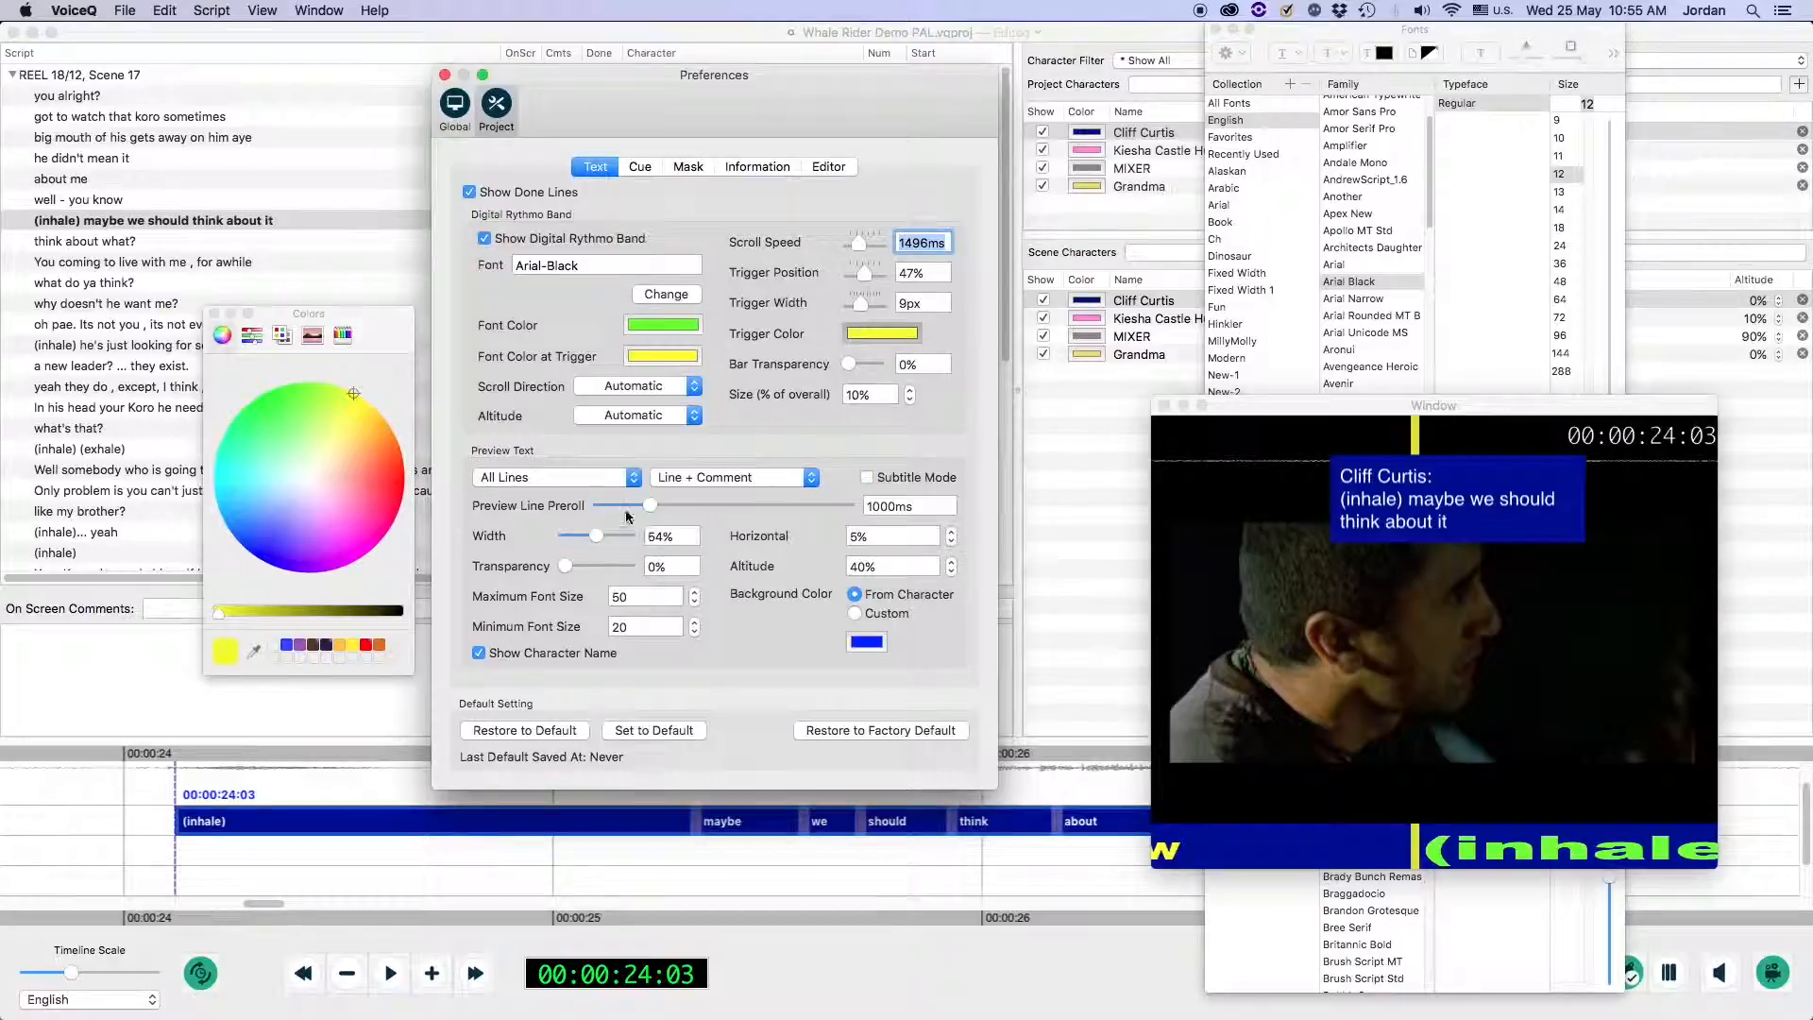
Set the preview text's preroll to 1126 ms, width to 83%, horizontal position to 10% and altitude to 31%
mouse_move(649, 506)
left_mouse_down()
mouse_move(733, 504)
mouse_move(654, 508)
left_mouse_up()
left_click_drag(601, 539, 562, 562)
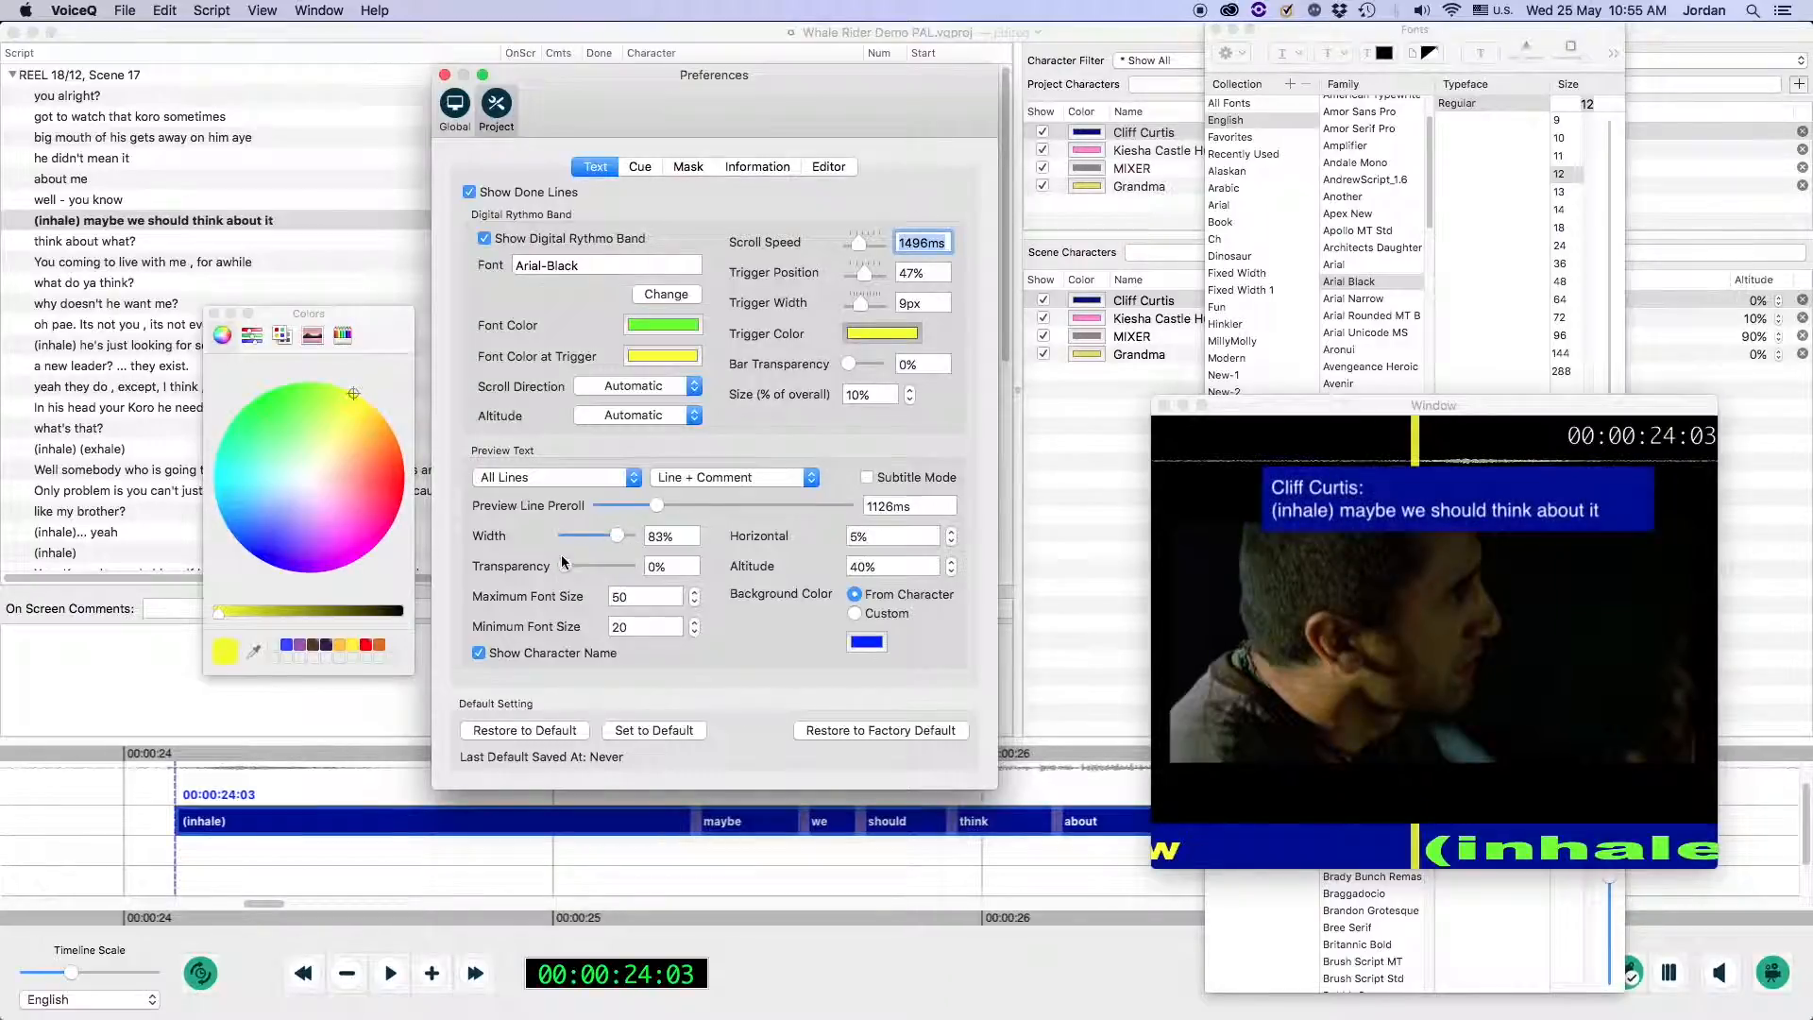
left_click(951, 532)
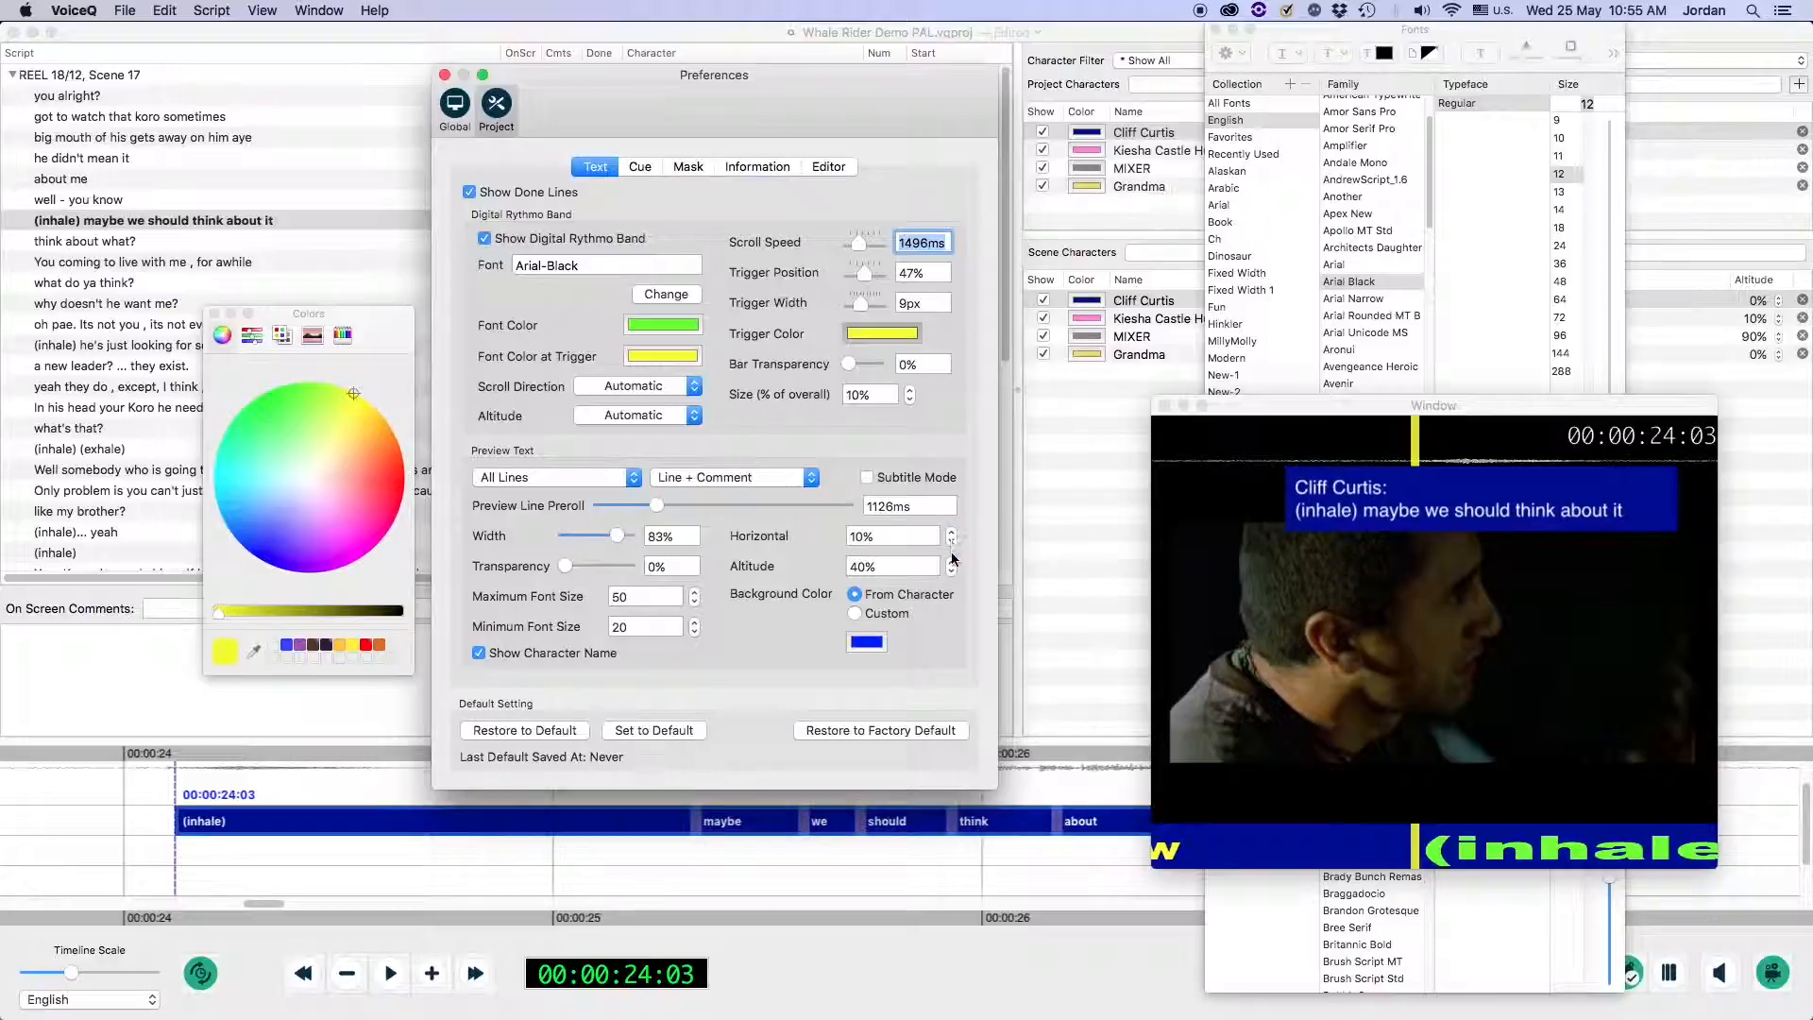
left_click(952, 572)
left_click(953, 571)
left_click(953, 572)
left_click(952, 572)
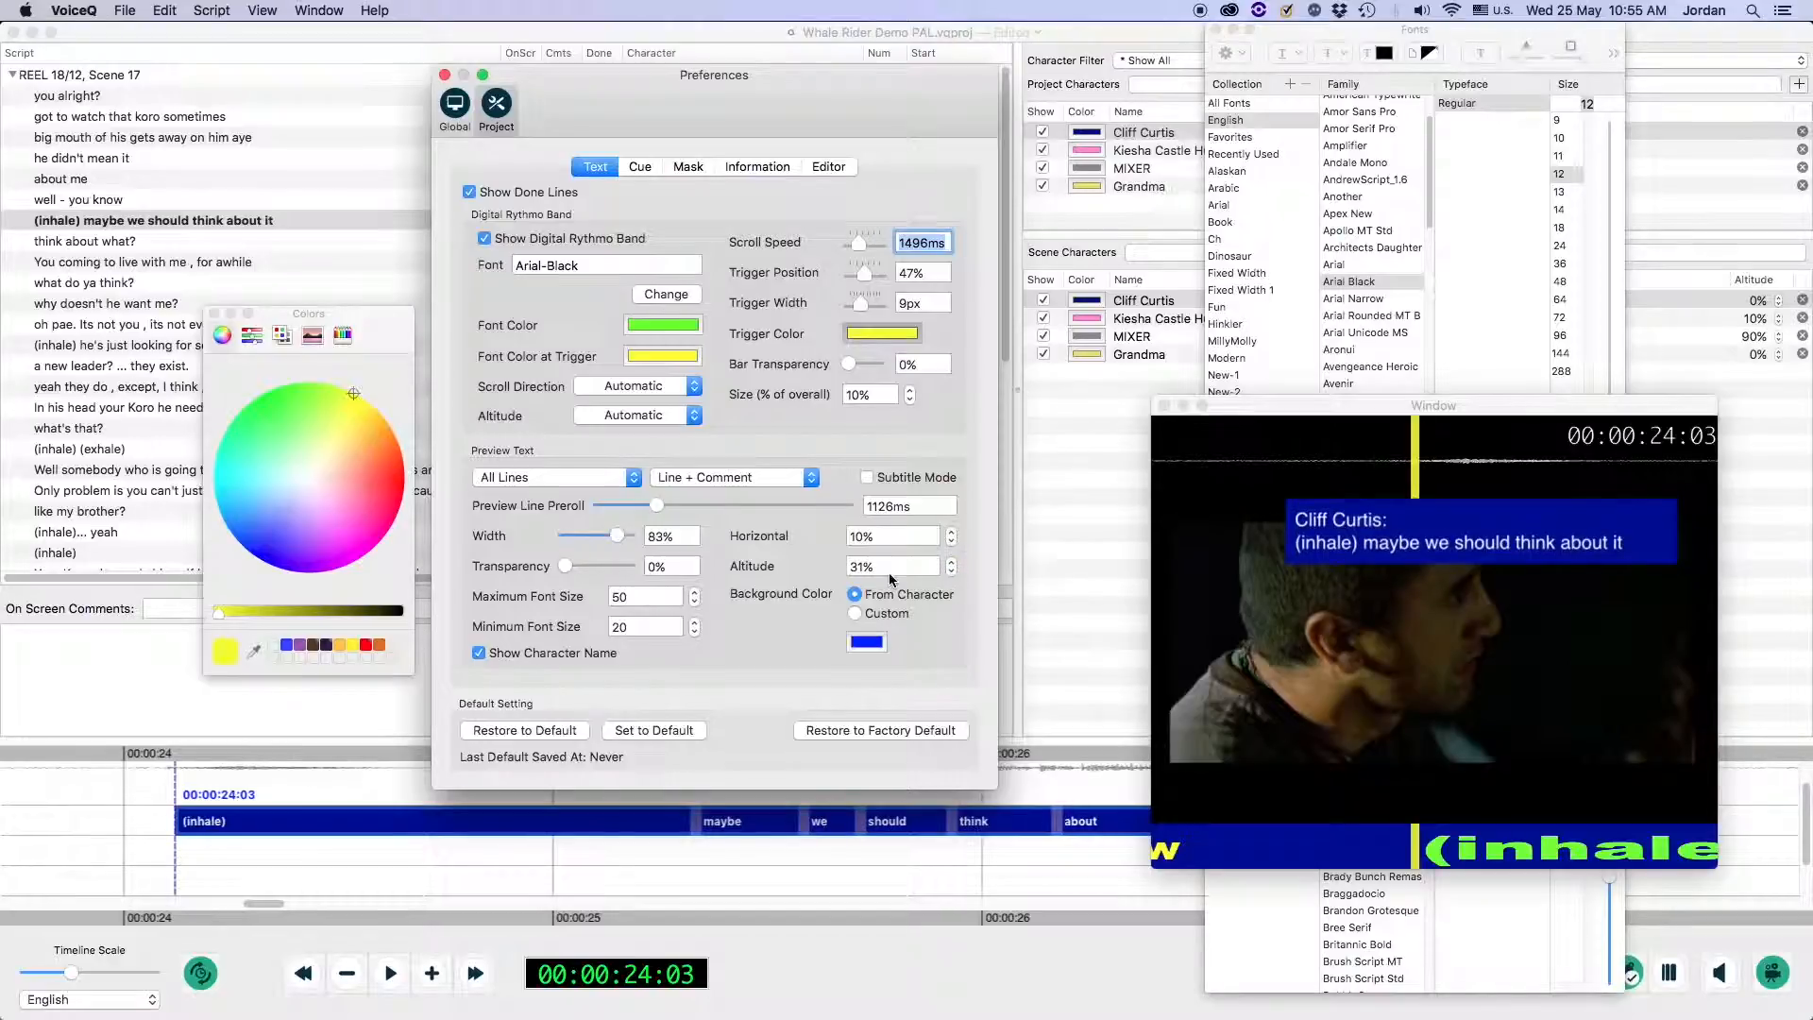
Set the preview text's maximum font size to 50 and minimum font size to 25
left_click(693, 592)
left_click(693, 602)
left_click(695, 623)
left_click(695, 622)
Hide the character name in the preview text and show it again
left_click(479, 653)
left_click(479, 653)
left_click(479, 653)
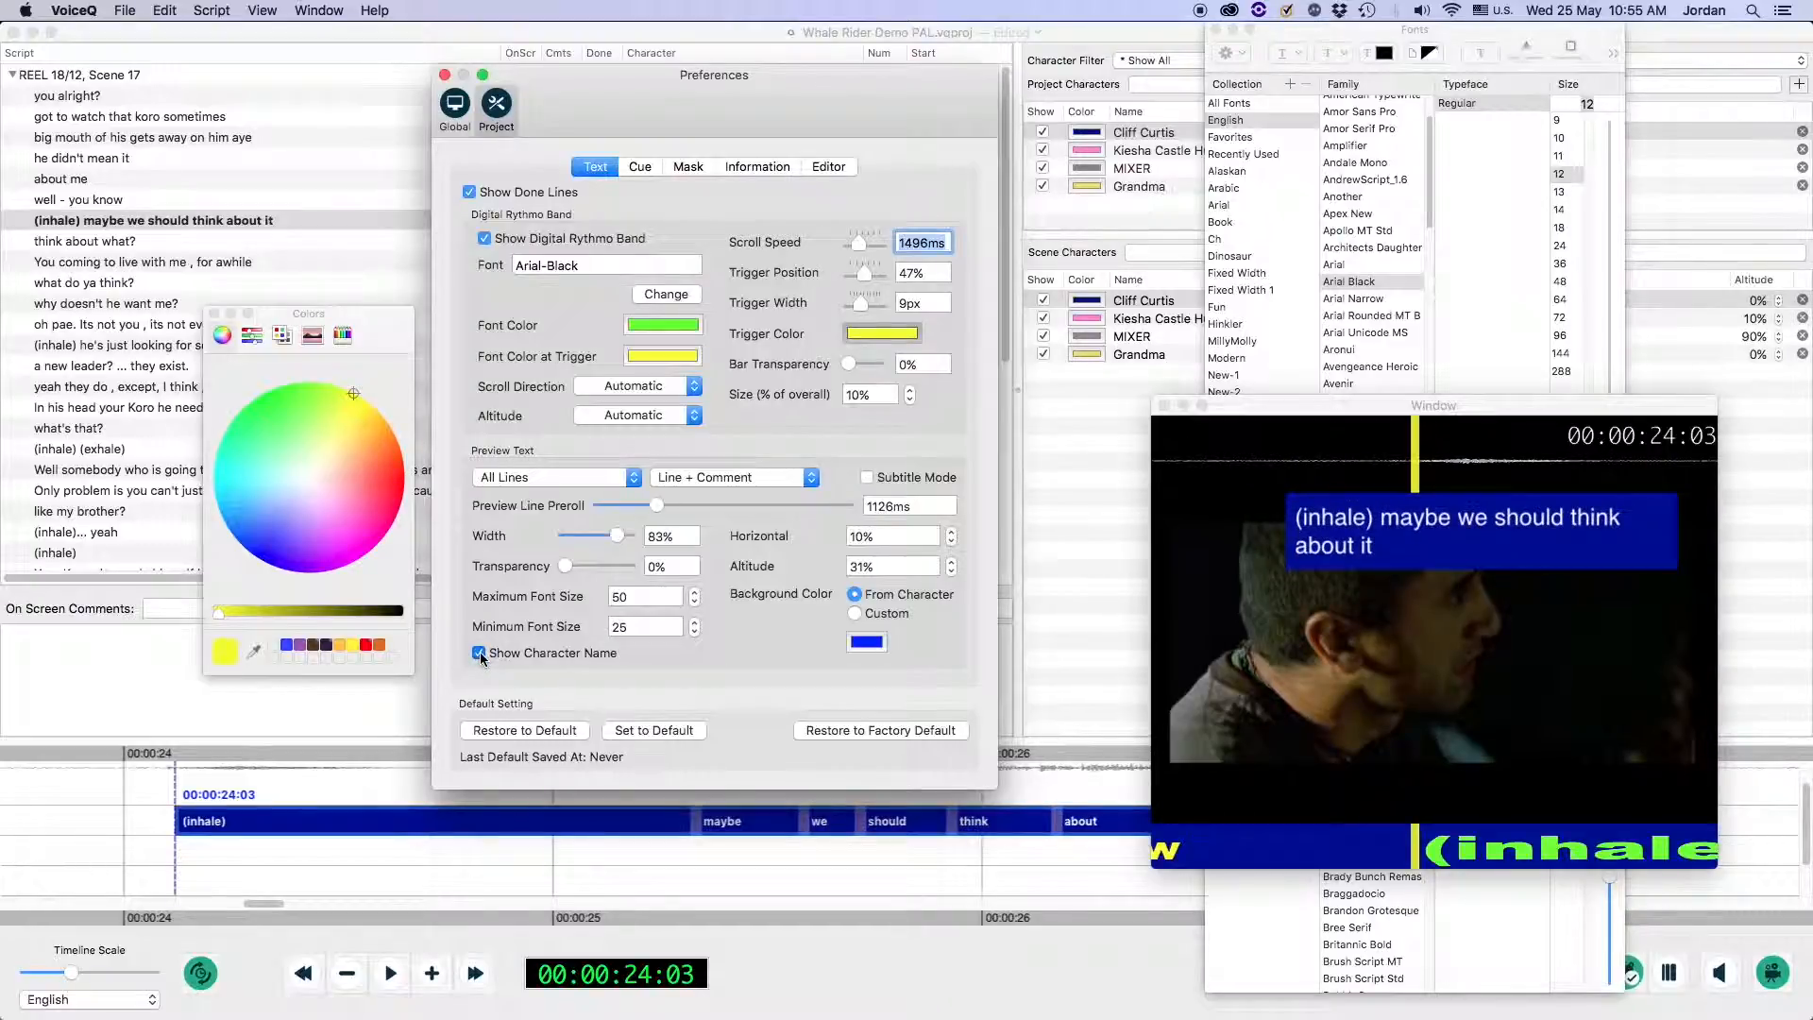
Compare the From Character and Custom backgrounds for the preview text, then choose Custom and pick a different color
left_click(855, 613)
left_click(855, 594)
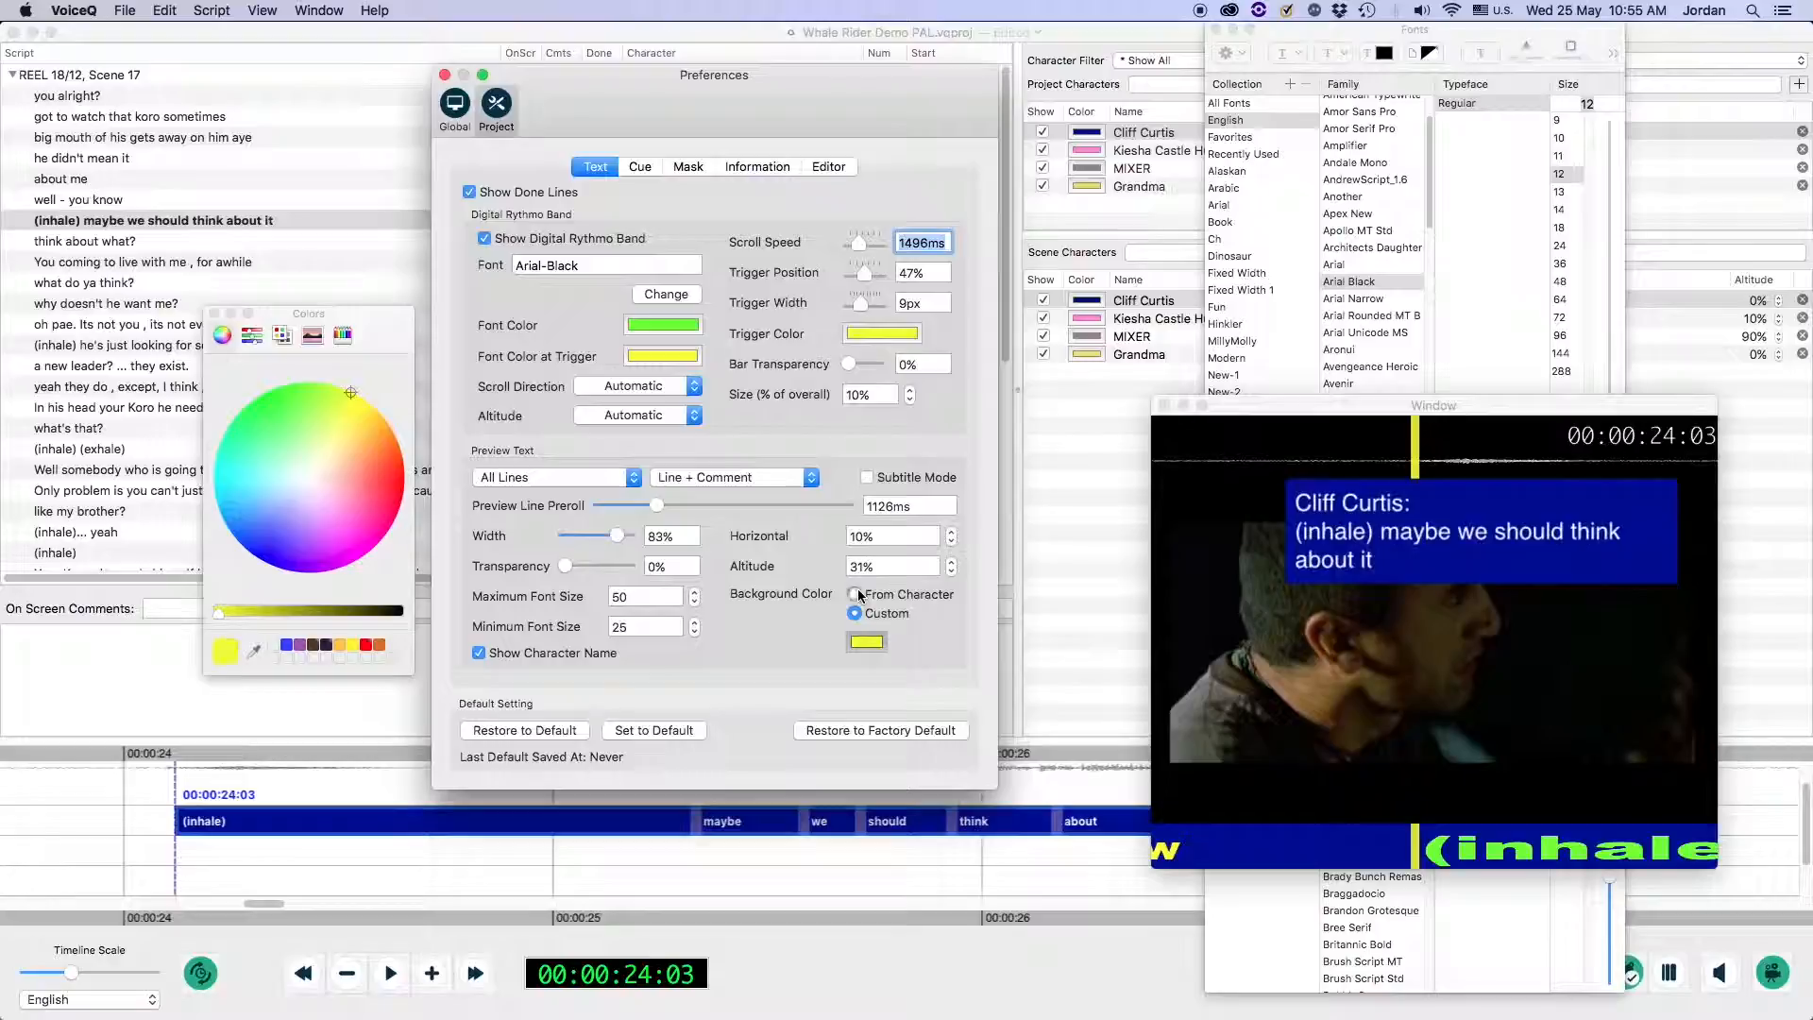
left_click(855, 613)
left_click(855, 594)
left_click(855, 613)
left_click(864, 644)
left_click_drag(373, 506, 332, 564)
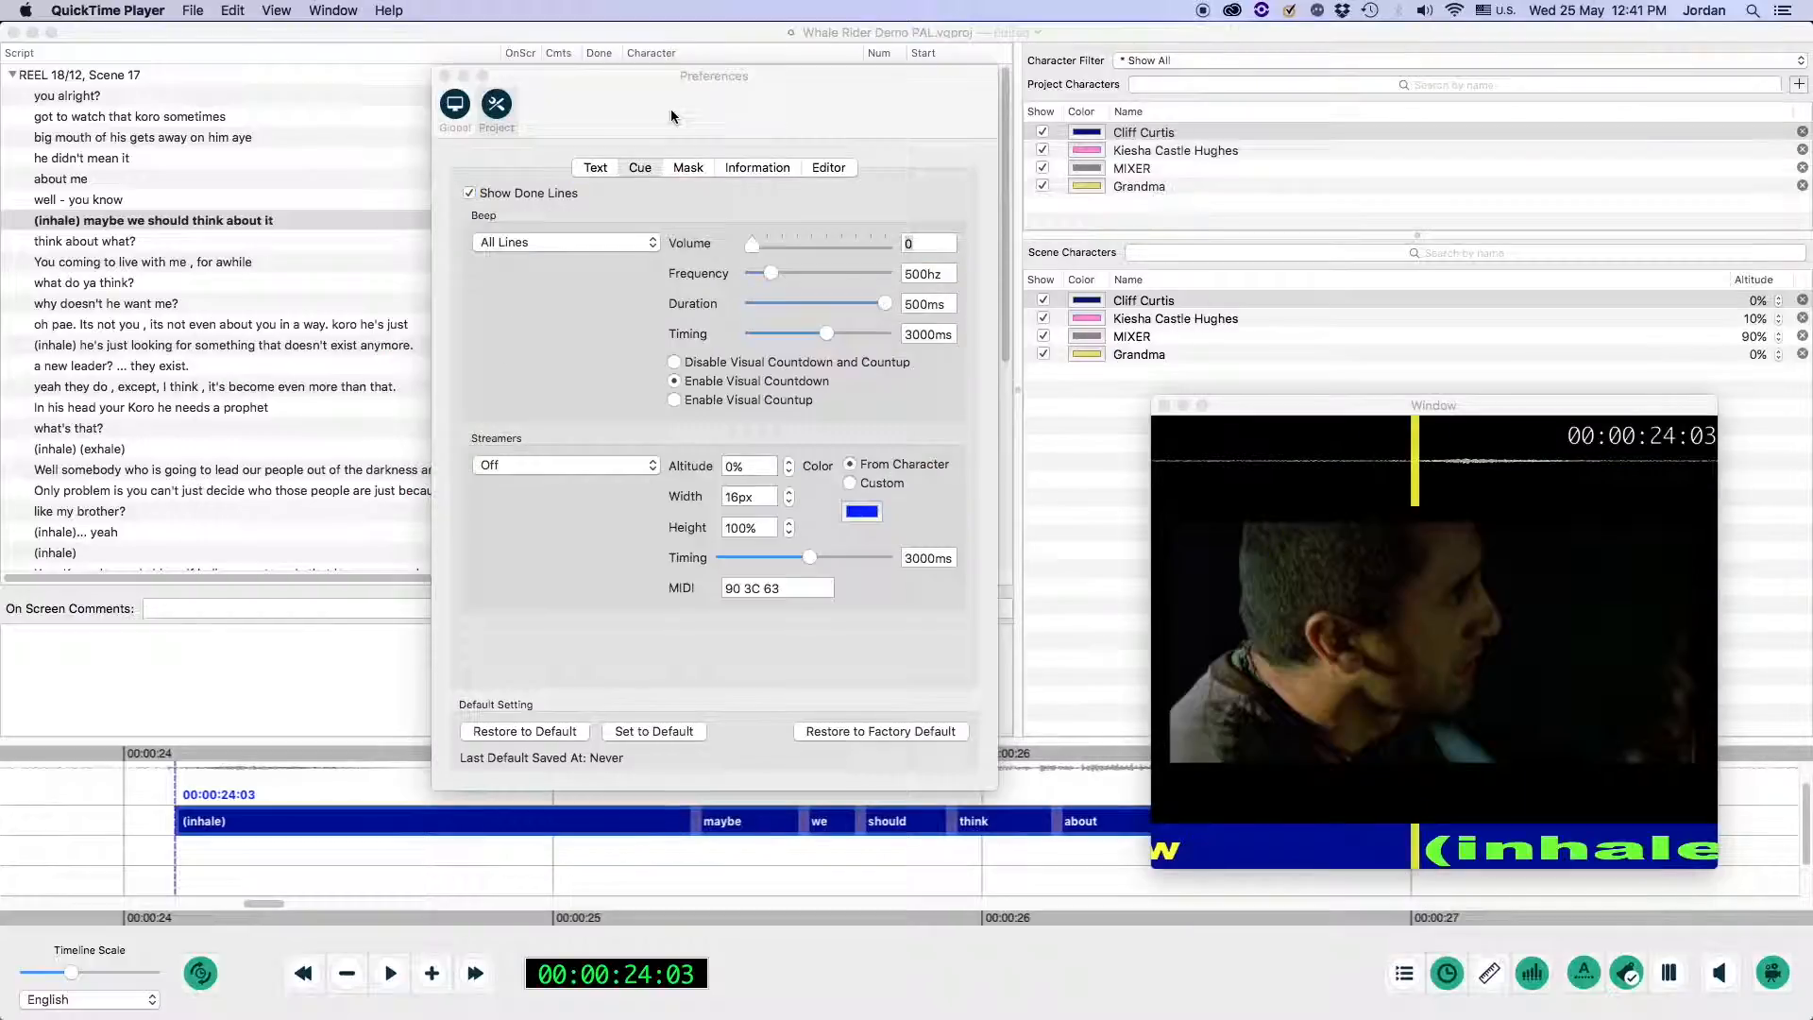
Keep the cue beep on All Lines and set its volume to 2, frequency to 1237 Hz and timing to 2523 ms
left_click(674, 116)
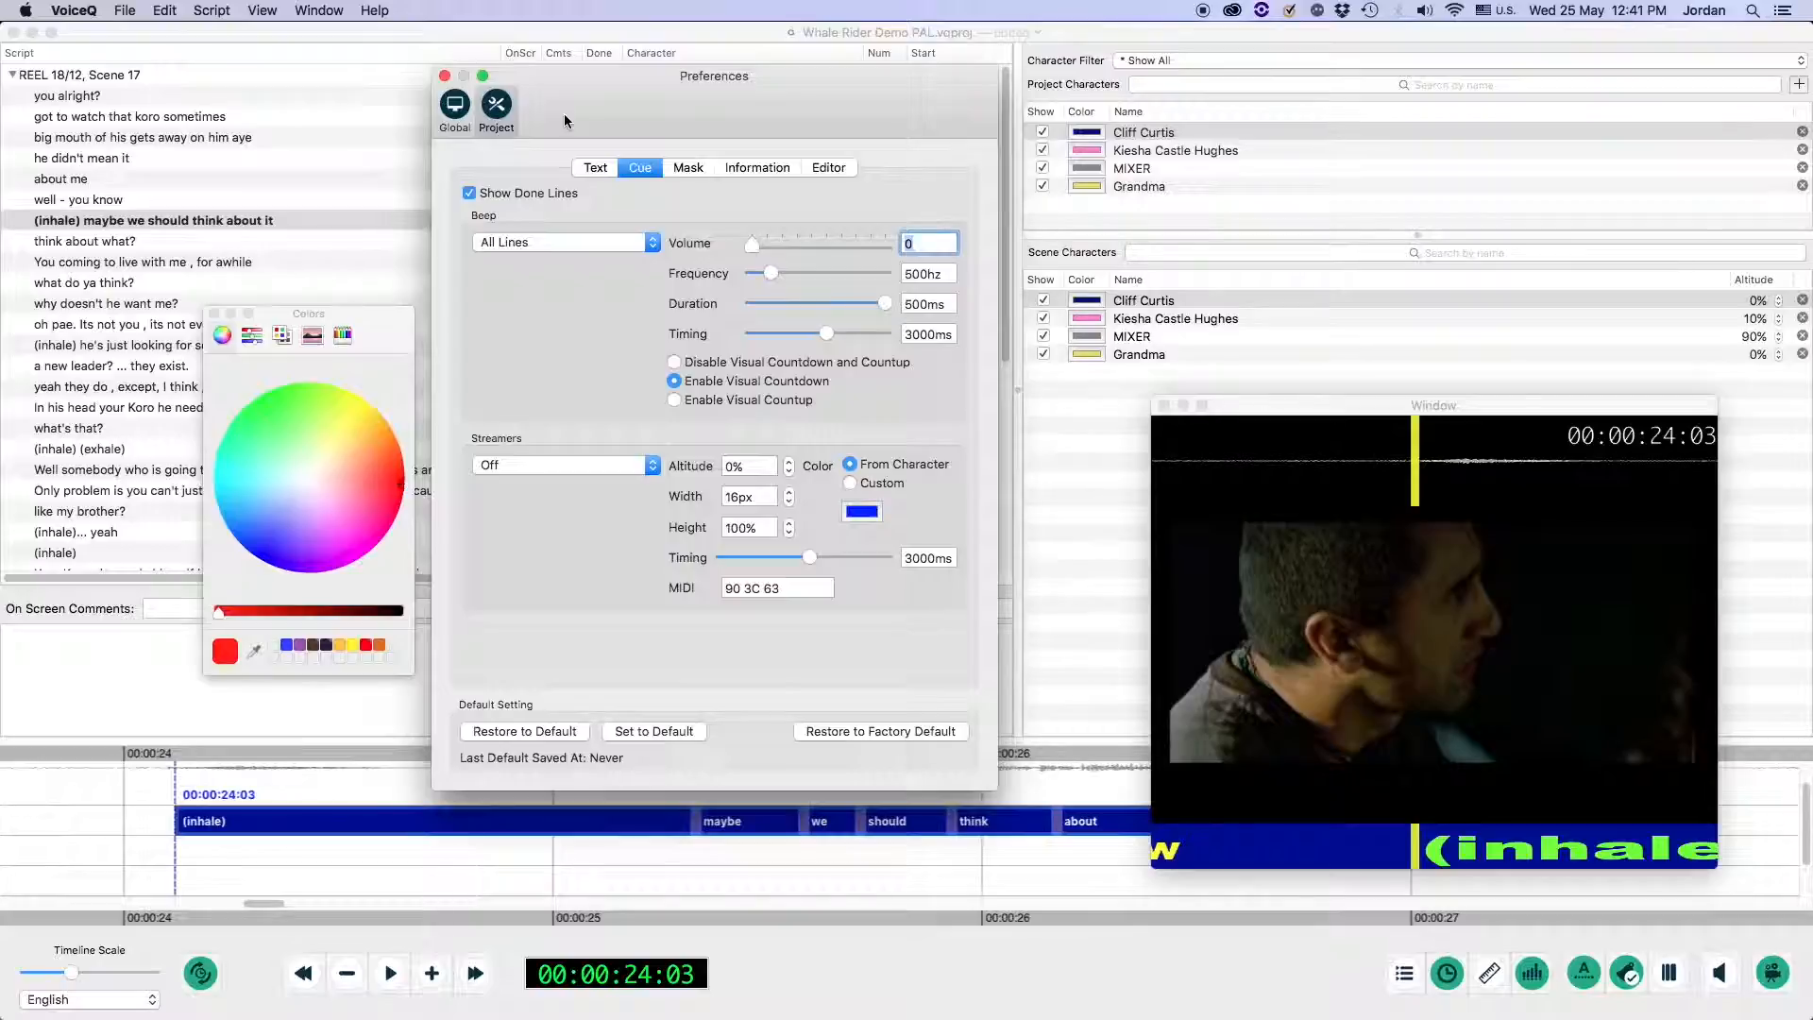
left_click(600, 241)
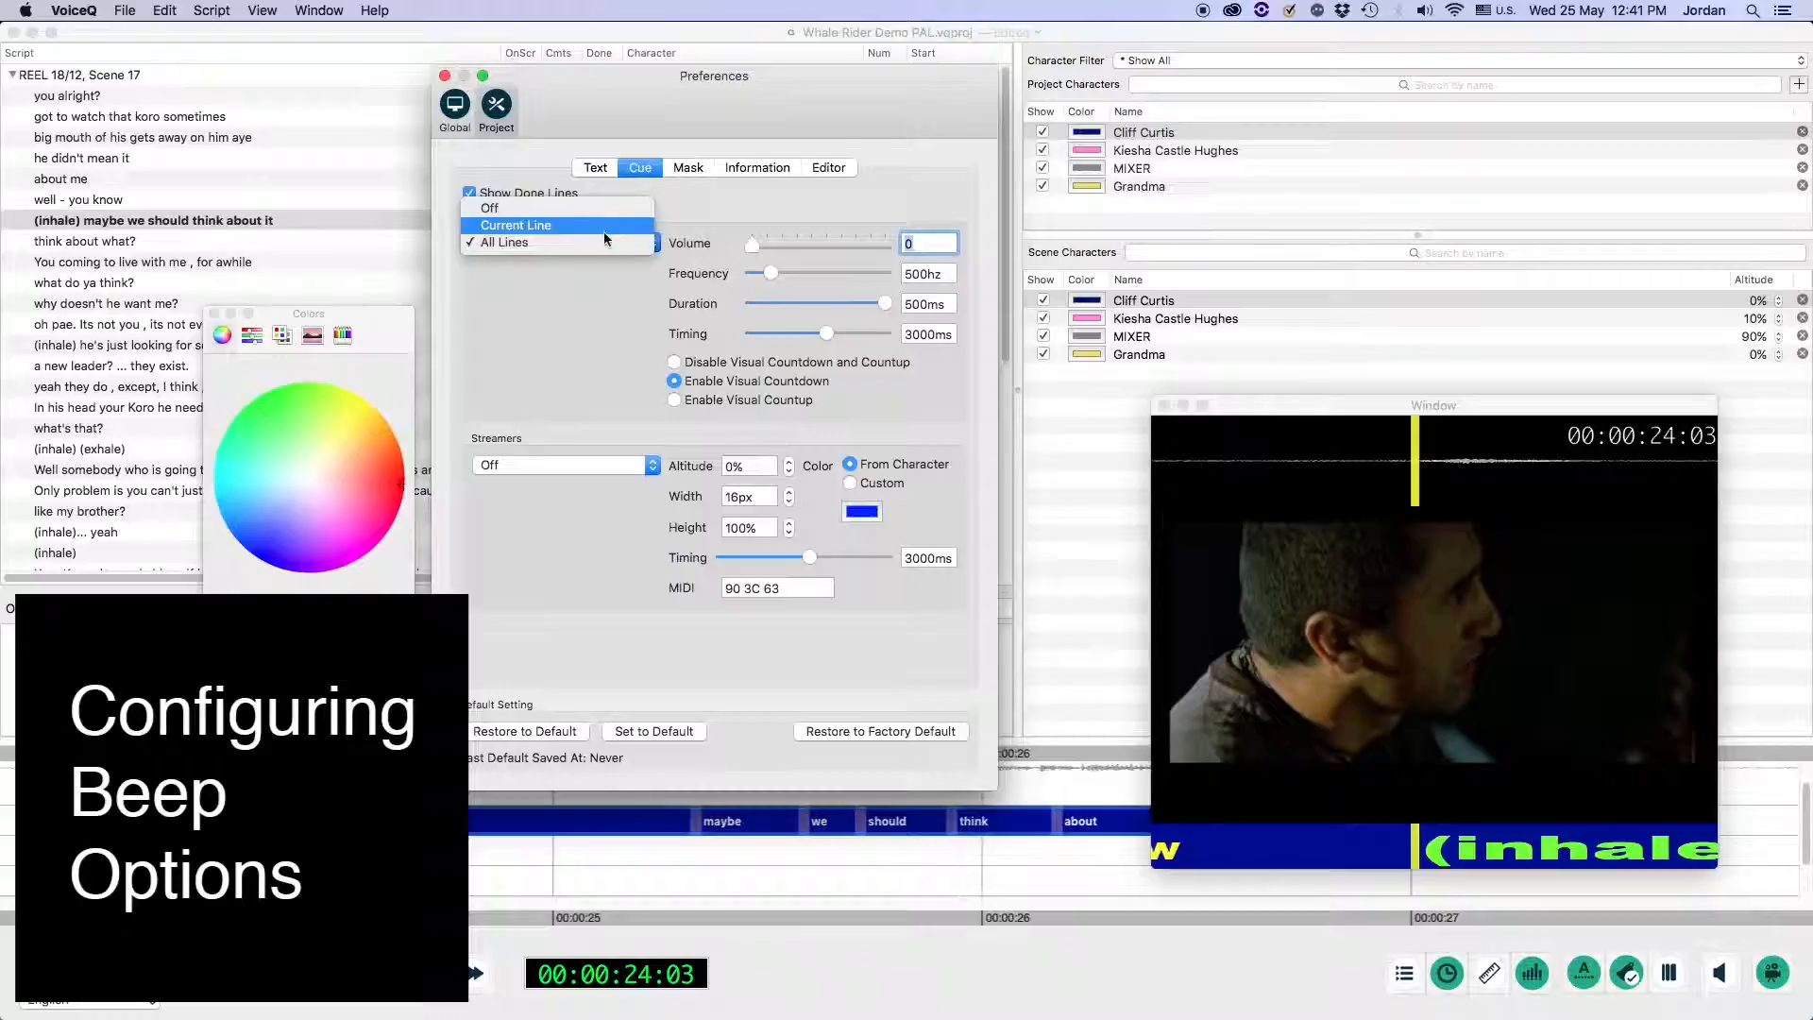
left_click(600, 282)
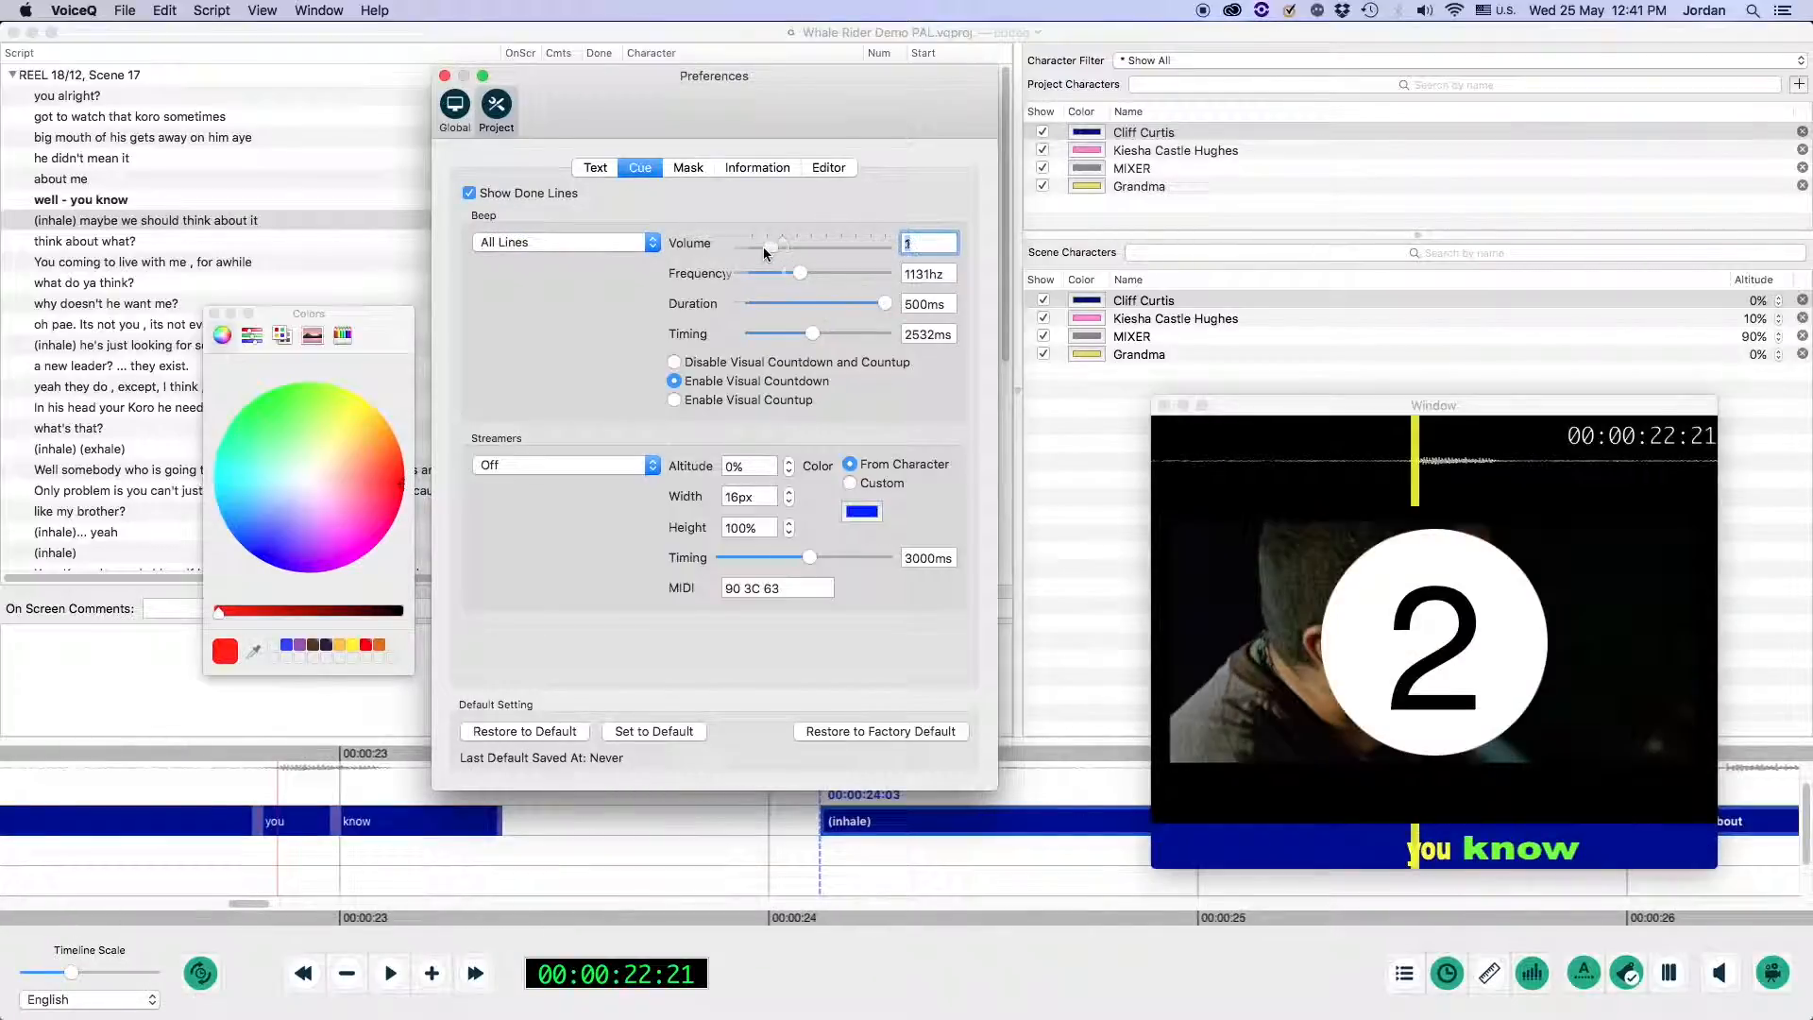
left_click_drag(763, 247, 781, 245)
left_click_drag(801, 273, 812, 337)
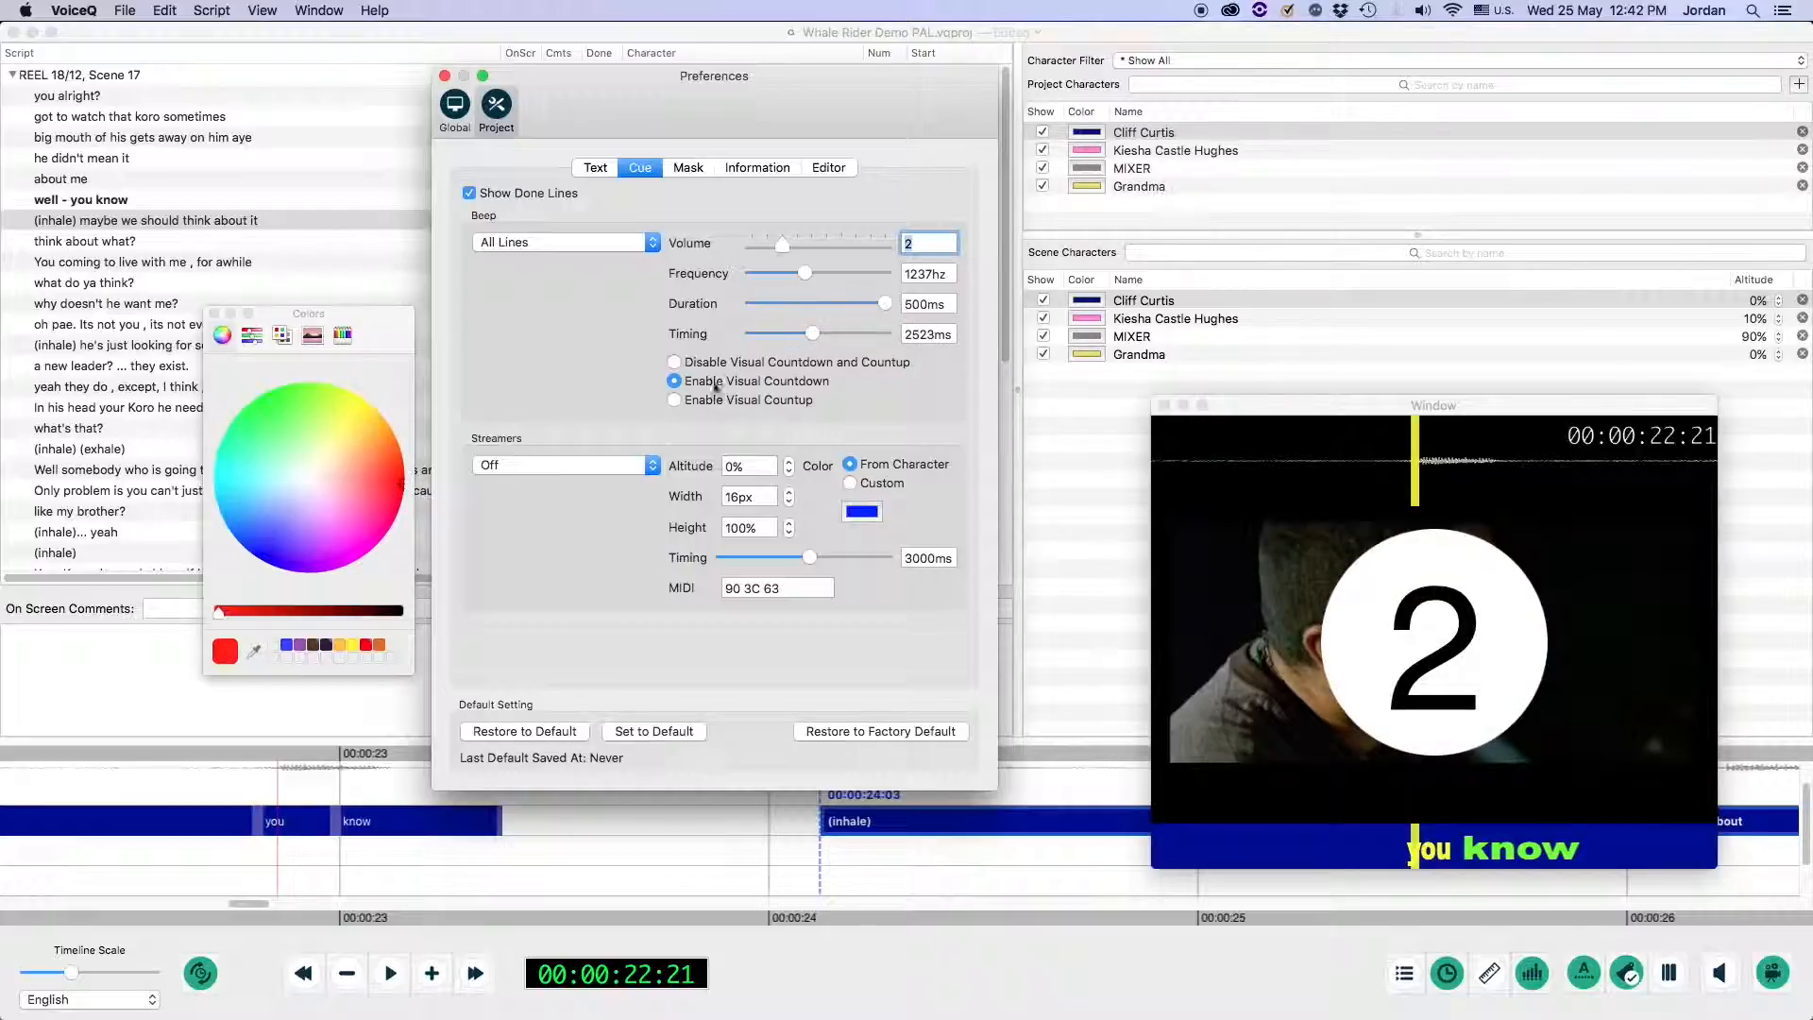
Try the visual countup and countdown options for the beep, then disable both
left_click(697, 401)
left_click(694, 384)
left_click(697, 364)
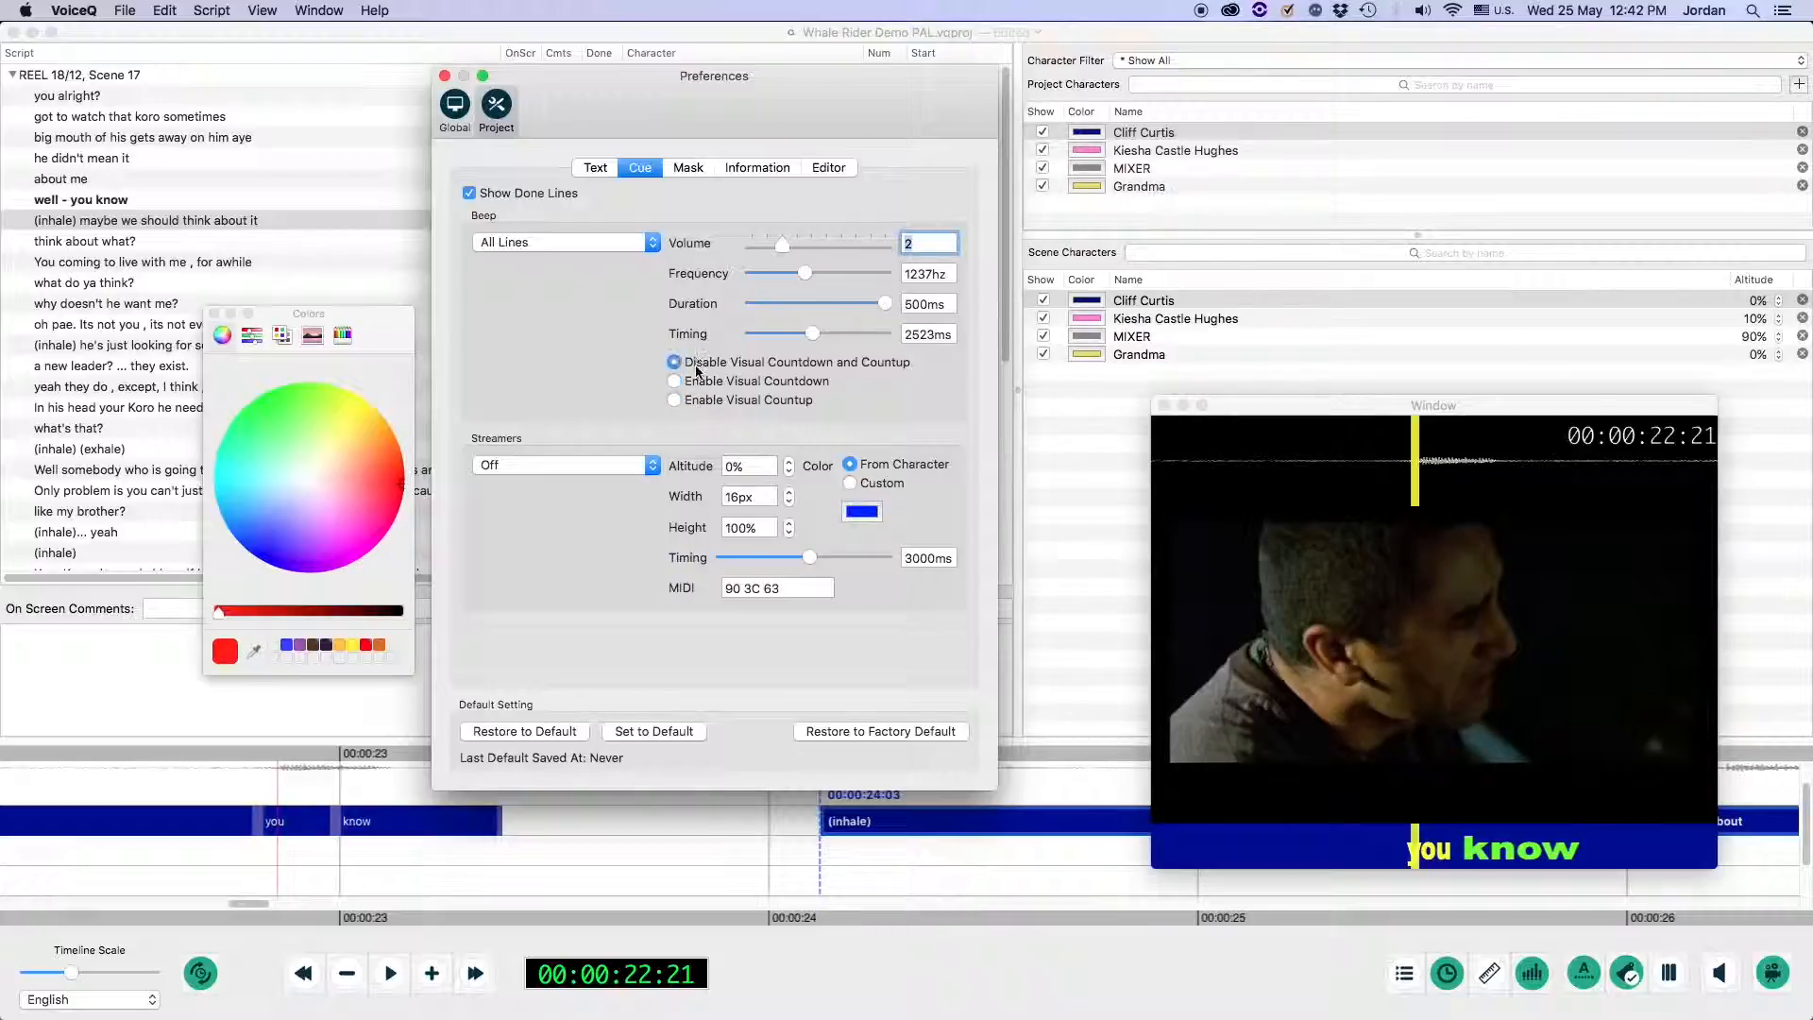
Enable streamers for All Lines
left_click(650, 467)
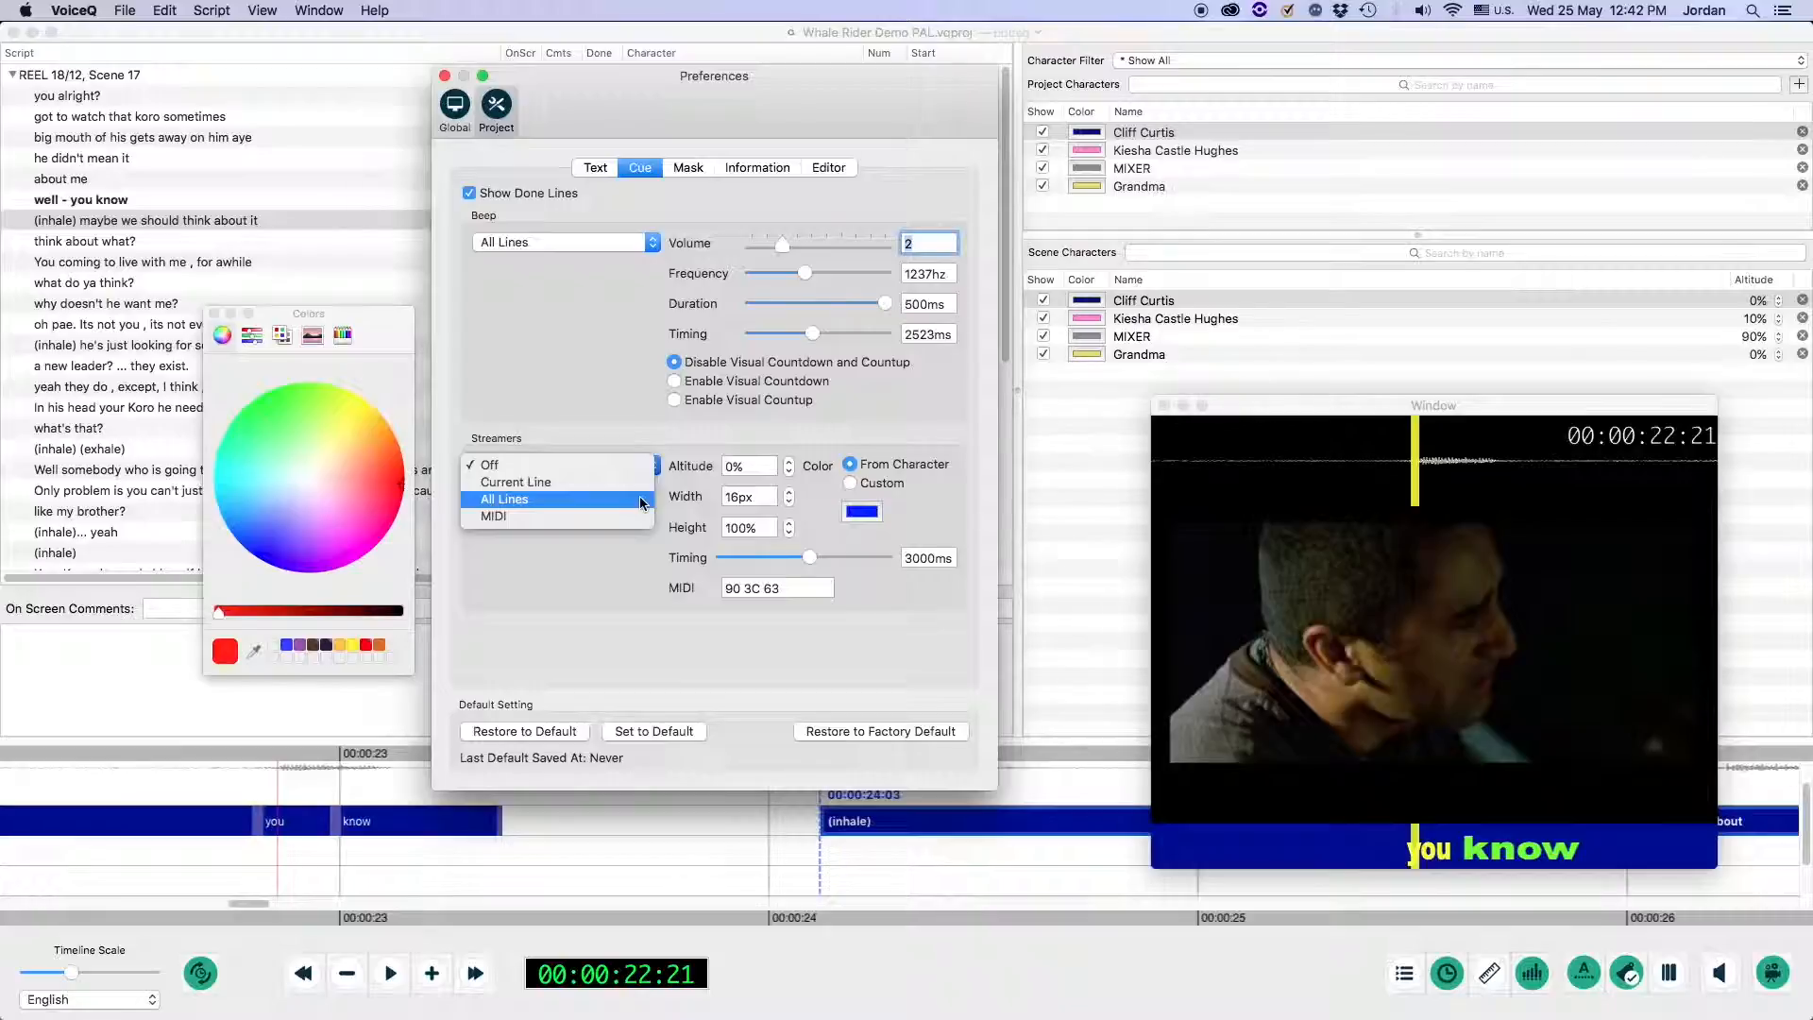
left_click(641, 504)
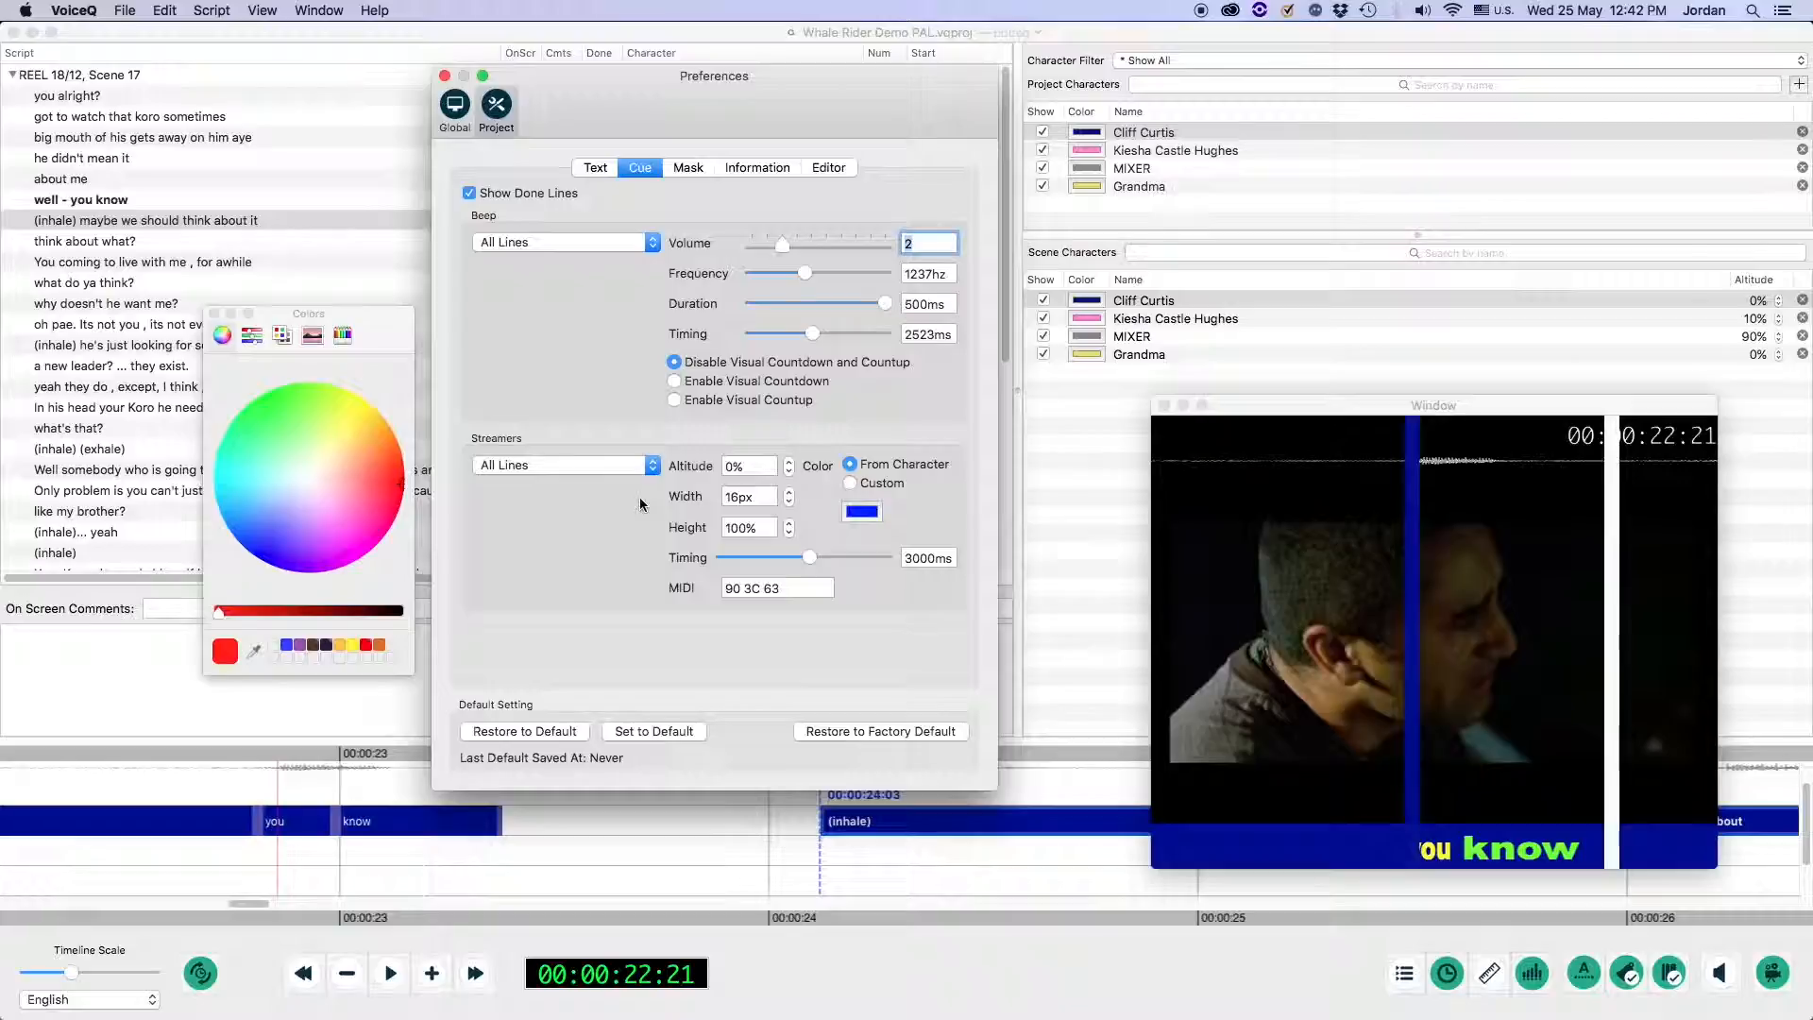
Try different streamer altitude and width values, returning them to 0% and 16 px
left_click(791, 462)
left_click(792, 461)
left_click(792, 471)
left_click(792, 471)
left_click(791, 493)
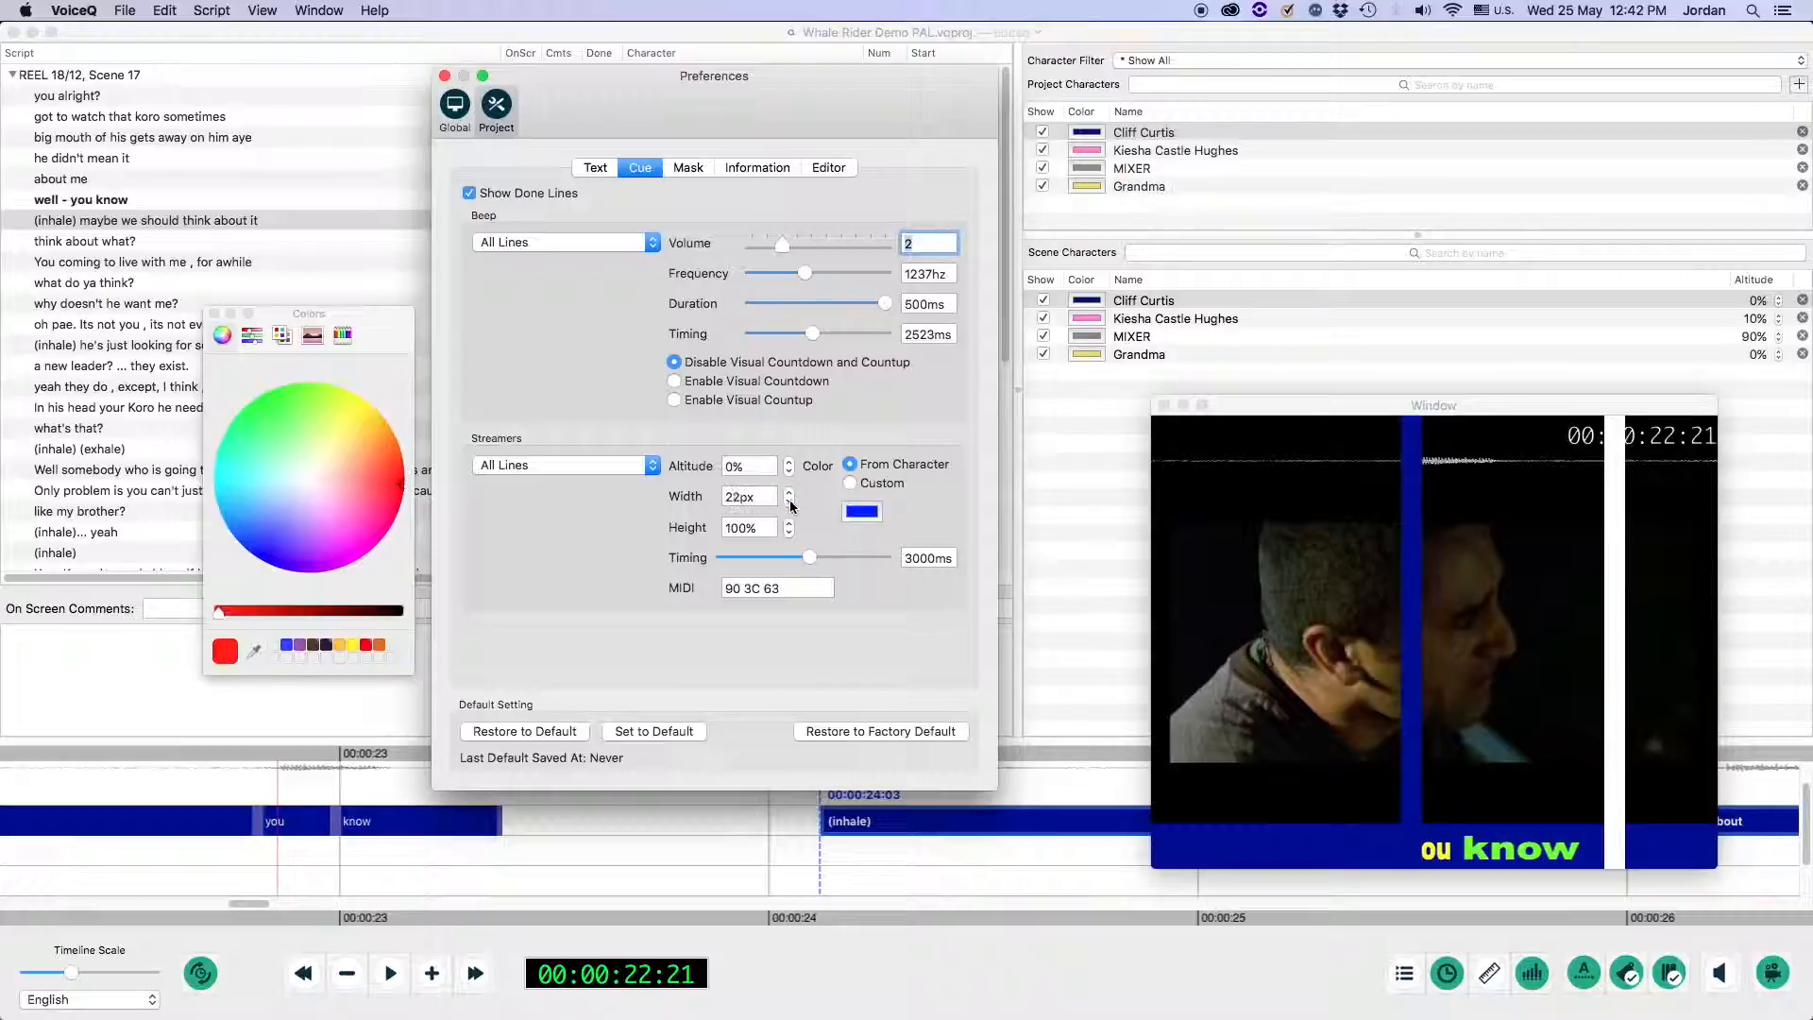
left_click(789, 503)
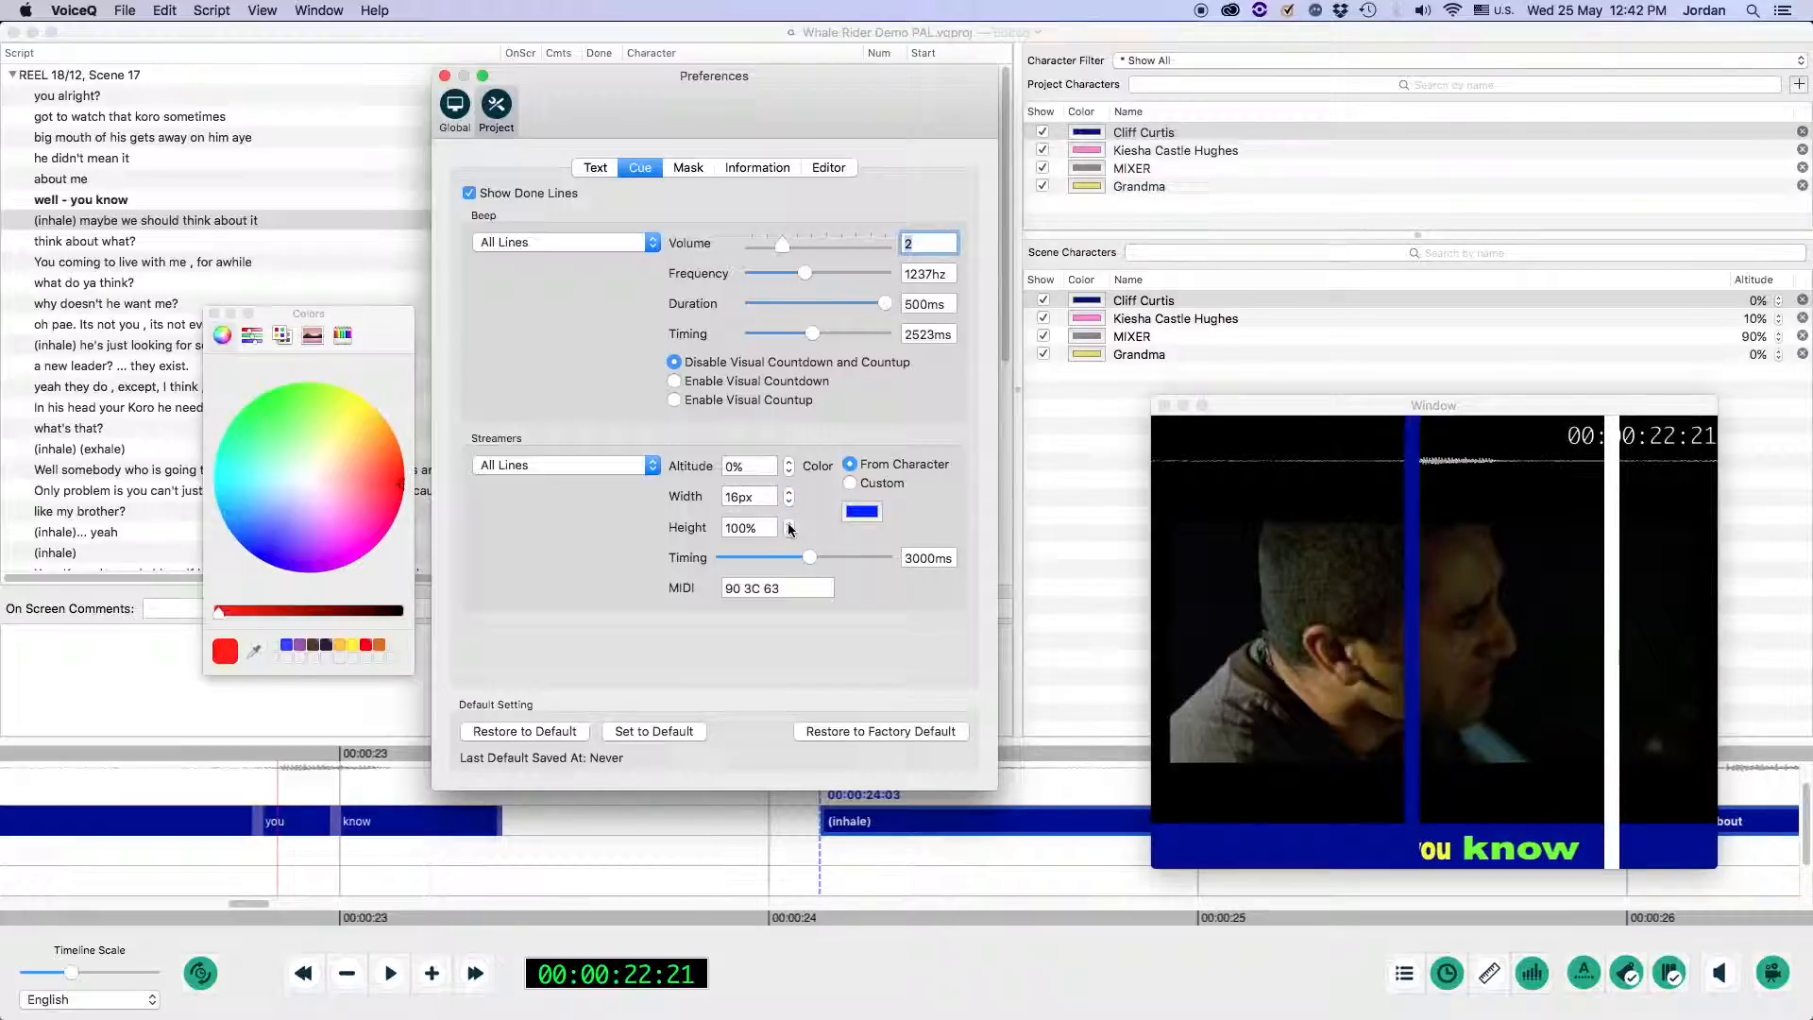
Try different streamer height and timing values, returning them to 100% and 3000 ms
left_click(788, 533)
left_click(789, 533)
left_click(789, 532)
left_click(790, 523)
left_click(790, 524)
left_click(790, 523)
left_click(790, 523)
mouse_move(813, 557)
left_mouse_down()
mouse_move(854, 558)
mouse_move(809, 558)
left_mouse_up()
Give the streamers a custom orange color and select the contents of their MIDI value for editing
left_click(850, 483)
left_click(862, 511)
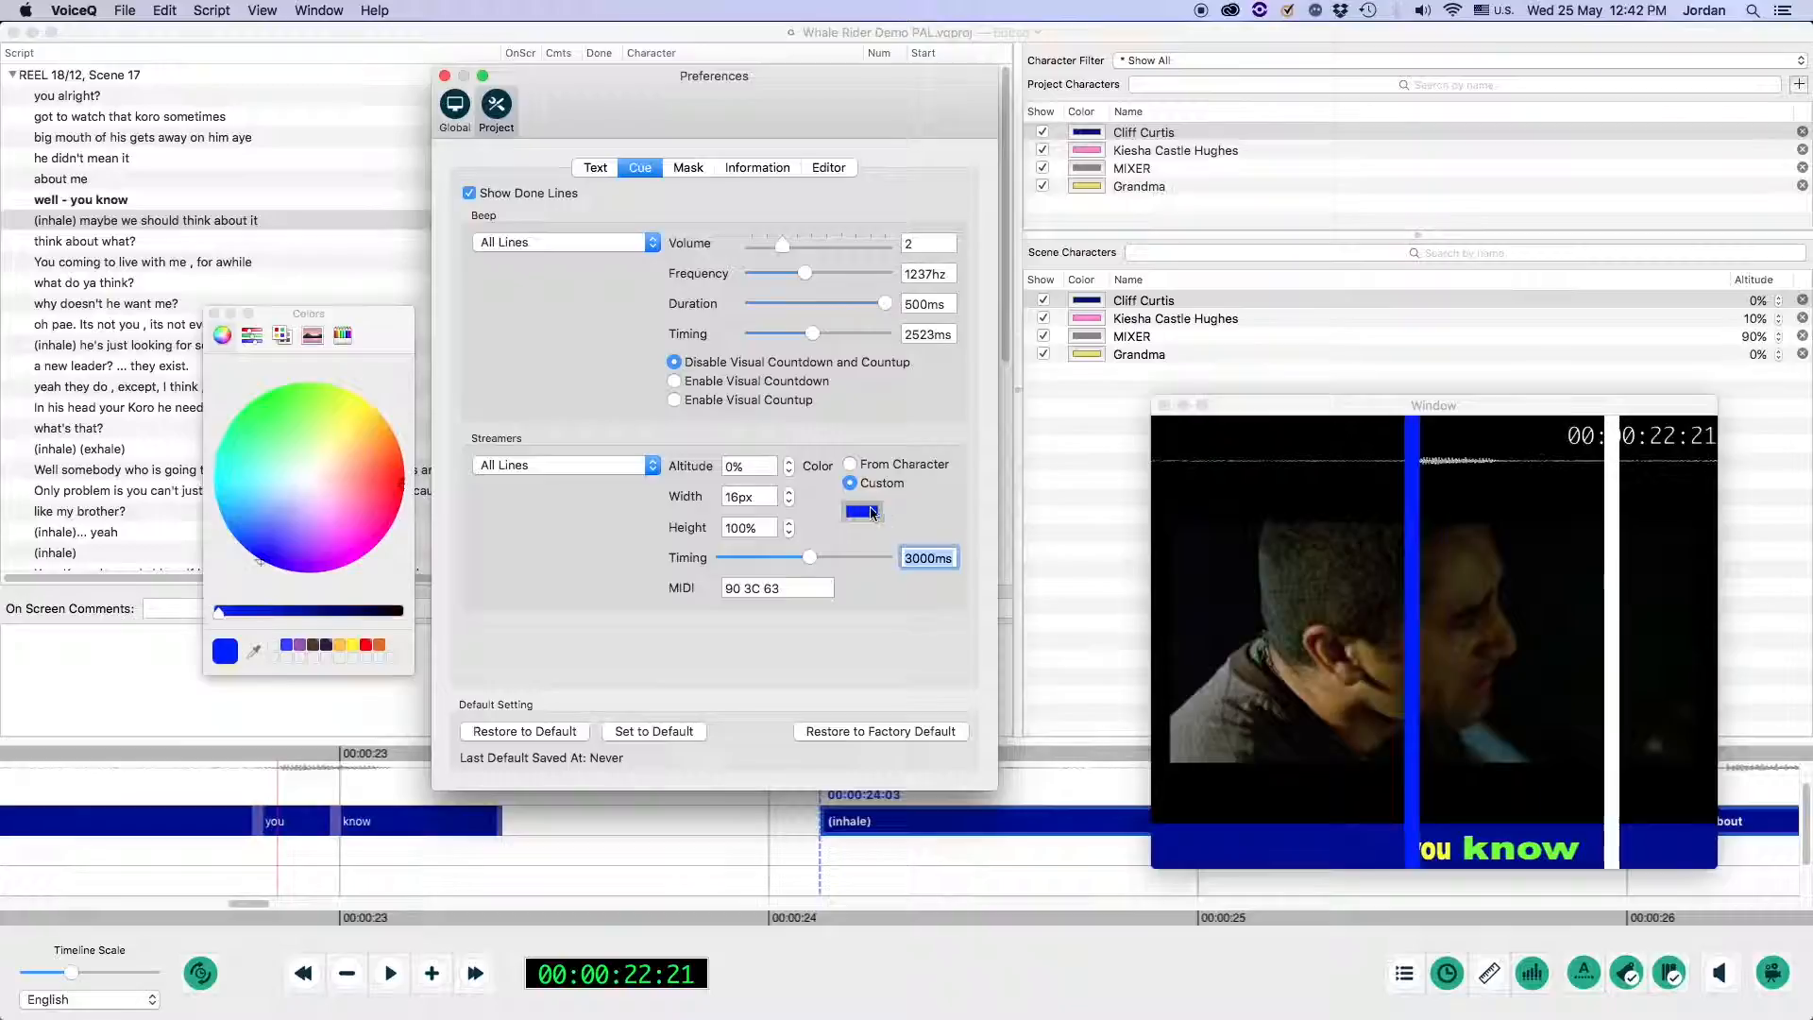
mouse_move(374, 436)
left_mouse_down()
mouse_move(346, 398)
mouse_move(416, 508)
mouse_move(348, 409)
mouse_move(378, 529)
mouse_move(411, 491)
mouse_move(392, 435)
left_mouse_up()
left_click(797, 588)
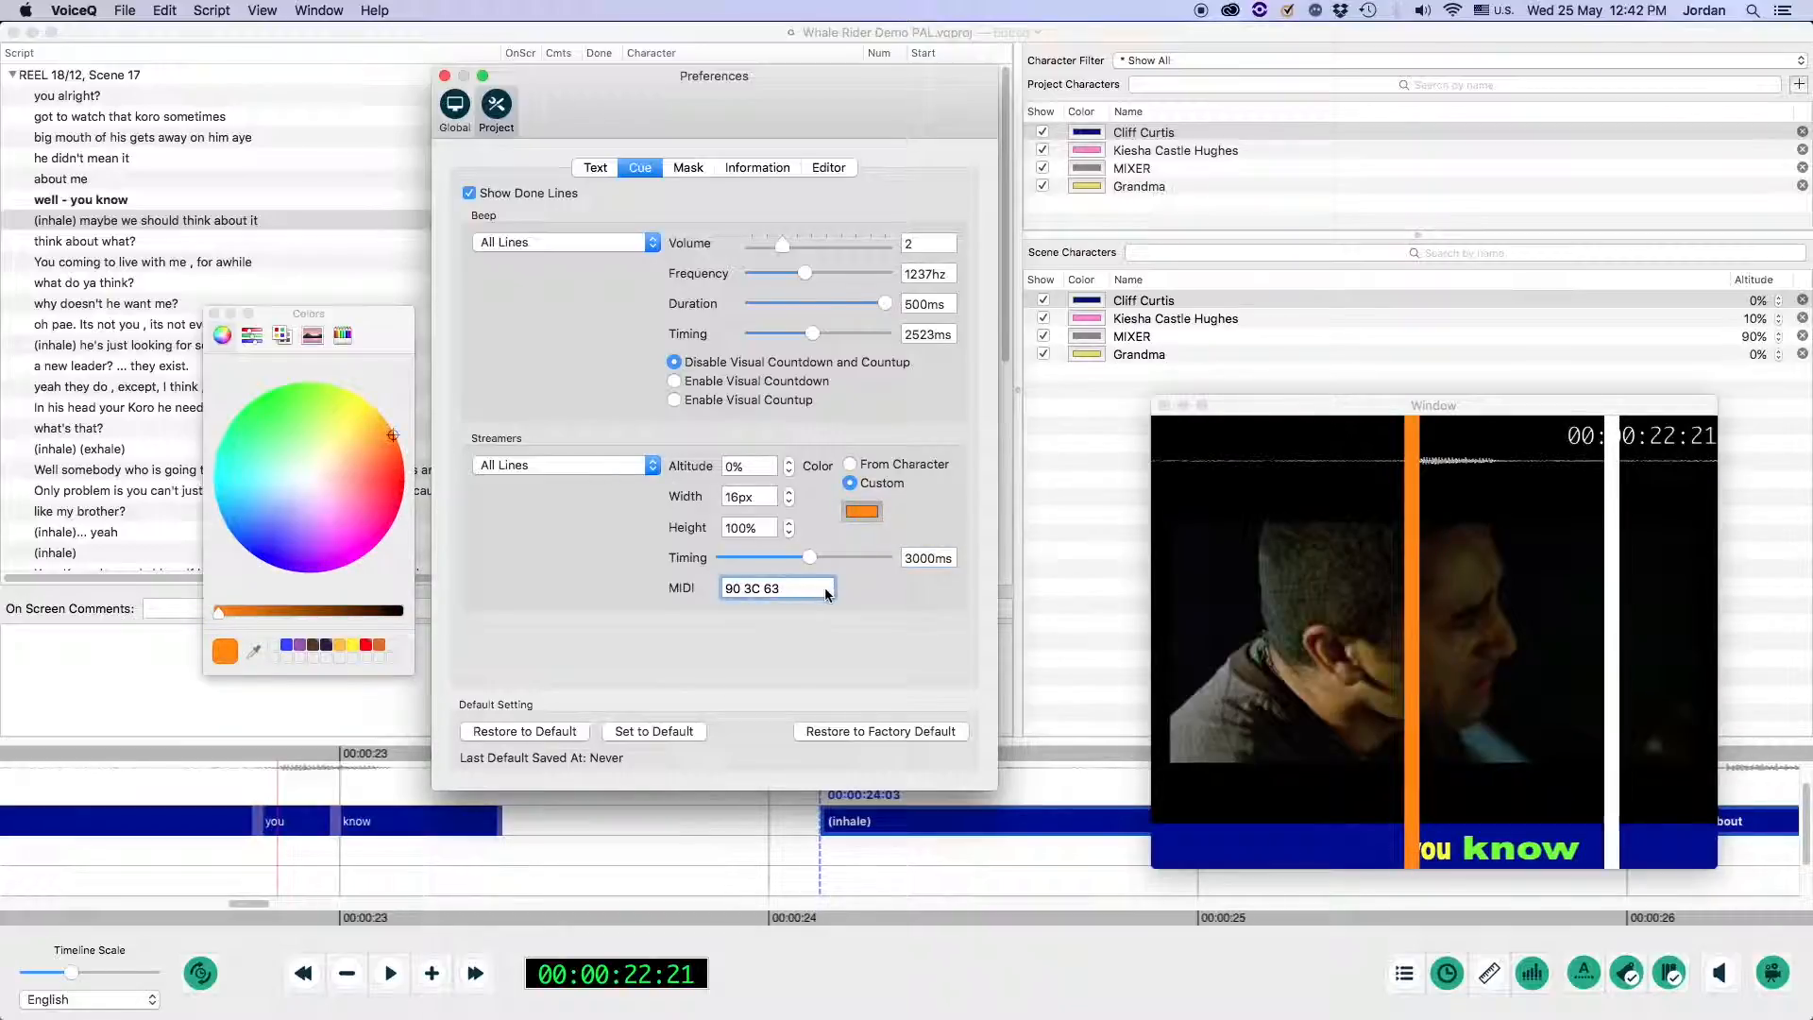
double_click(818, 589)
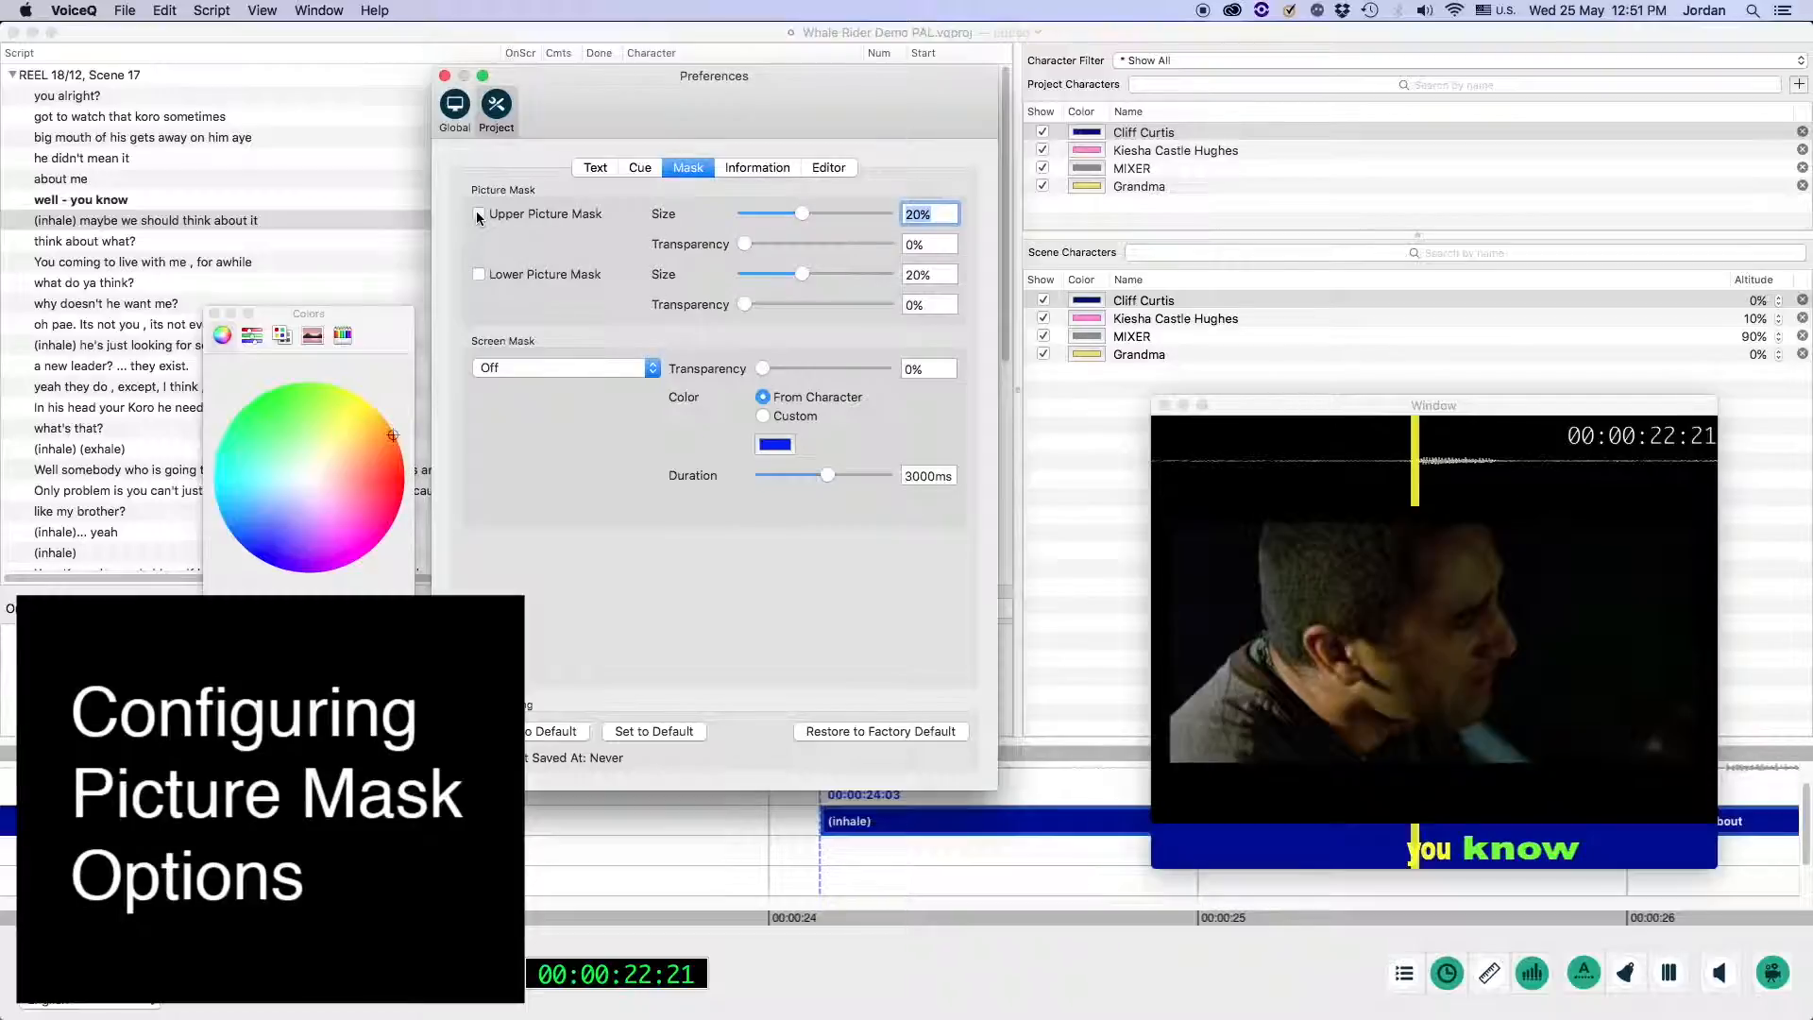
Enable the upper and lower picture masks and adjust the upper mask's size, leaving it at 20%
left_click(478, 214)
left_click(480, 272)
mouse_move(802, 214)
left_mouse_down()
mouse_move(857, 216)
mouse_move(807, 214)
left_mouse_up()
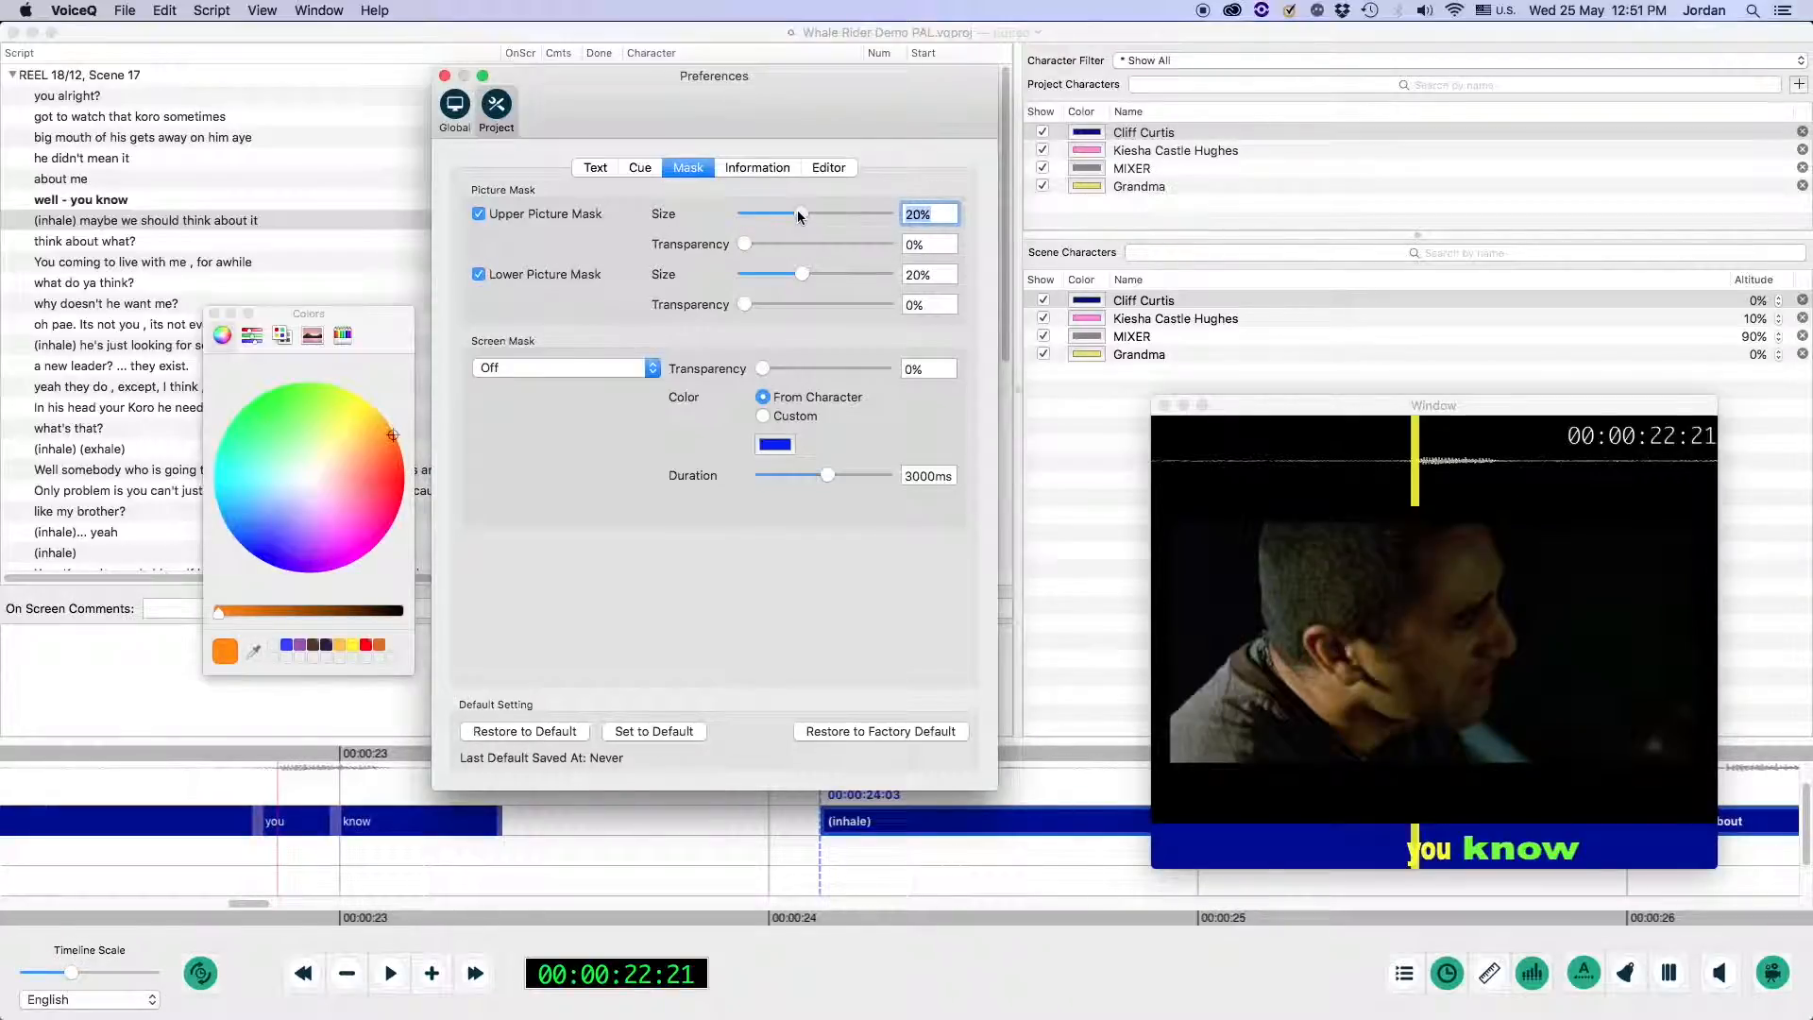
Set the upper picture mask to 39% size and 39% transparency, the lower to 37% and 54%, and the screen mask to All Lines
left_click_drag(807, 277, 784, 274)
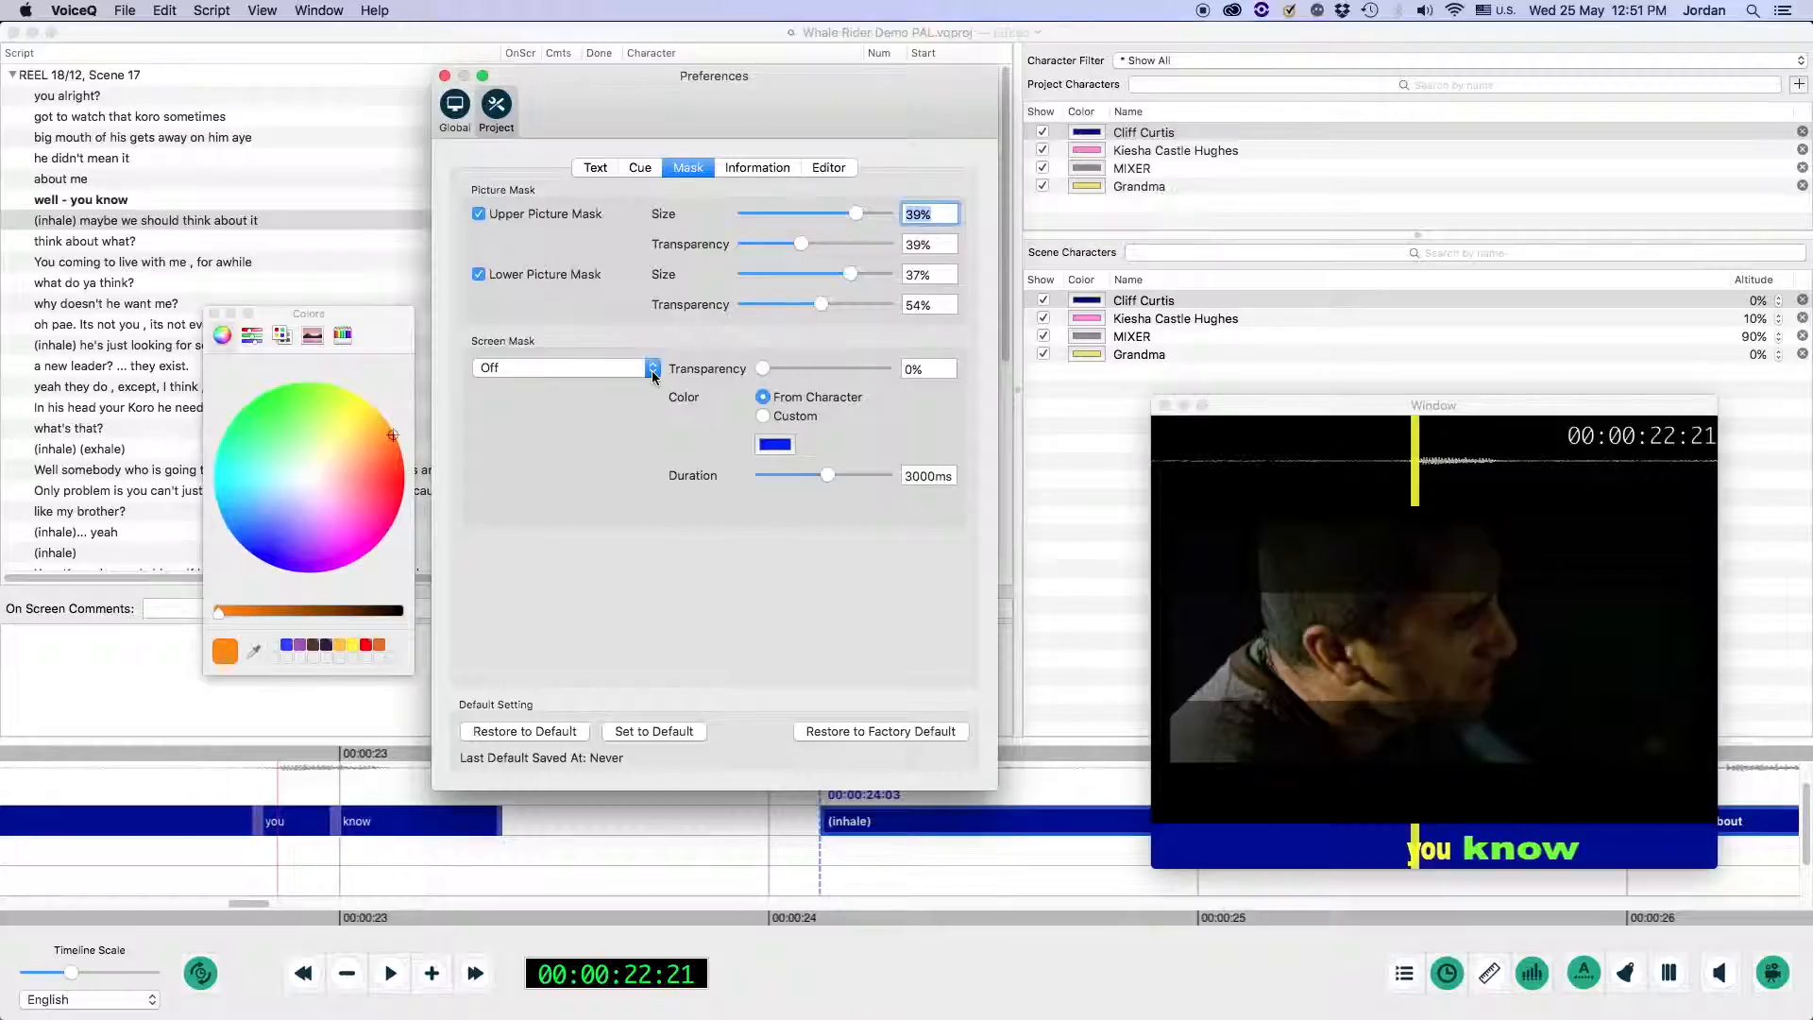
left_click(652, 370)
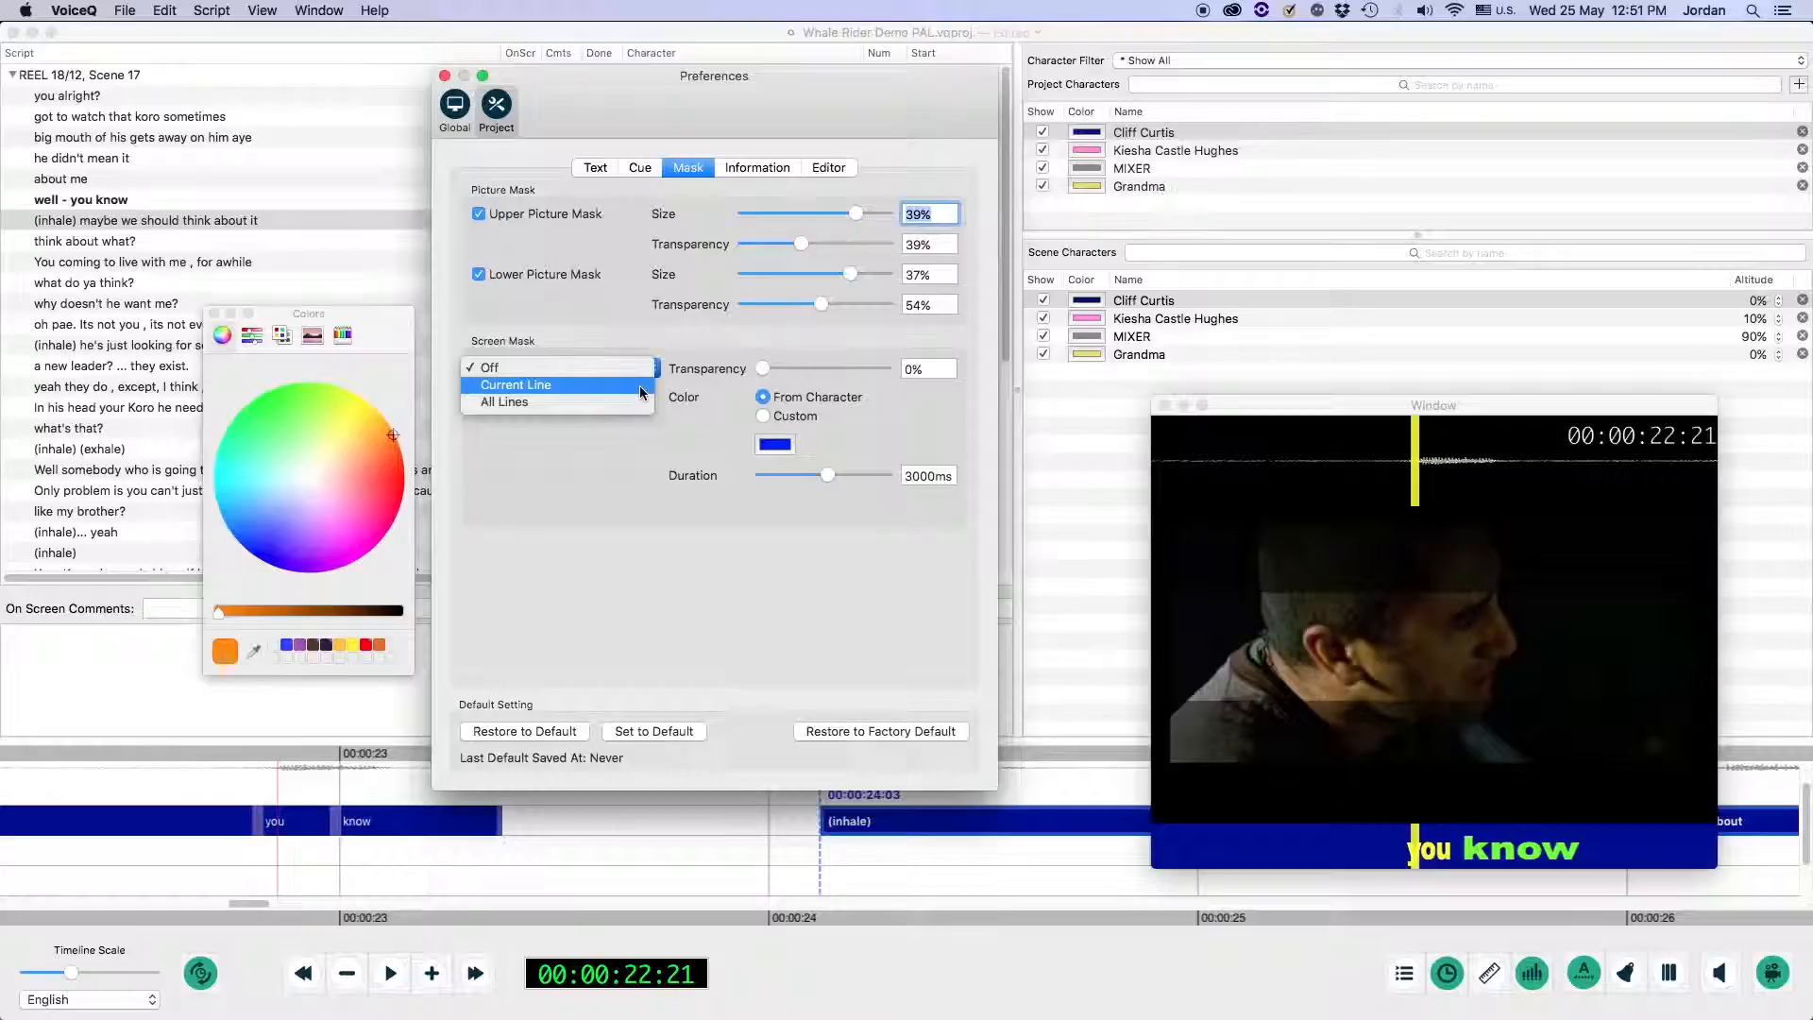
left_click(641, 393)
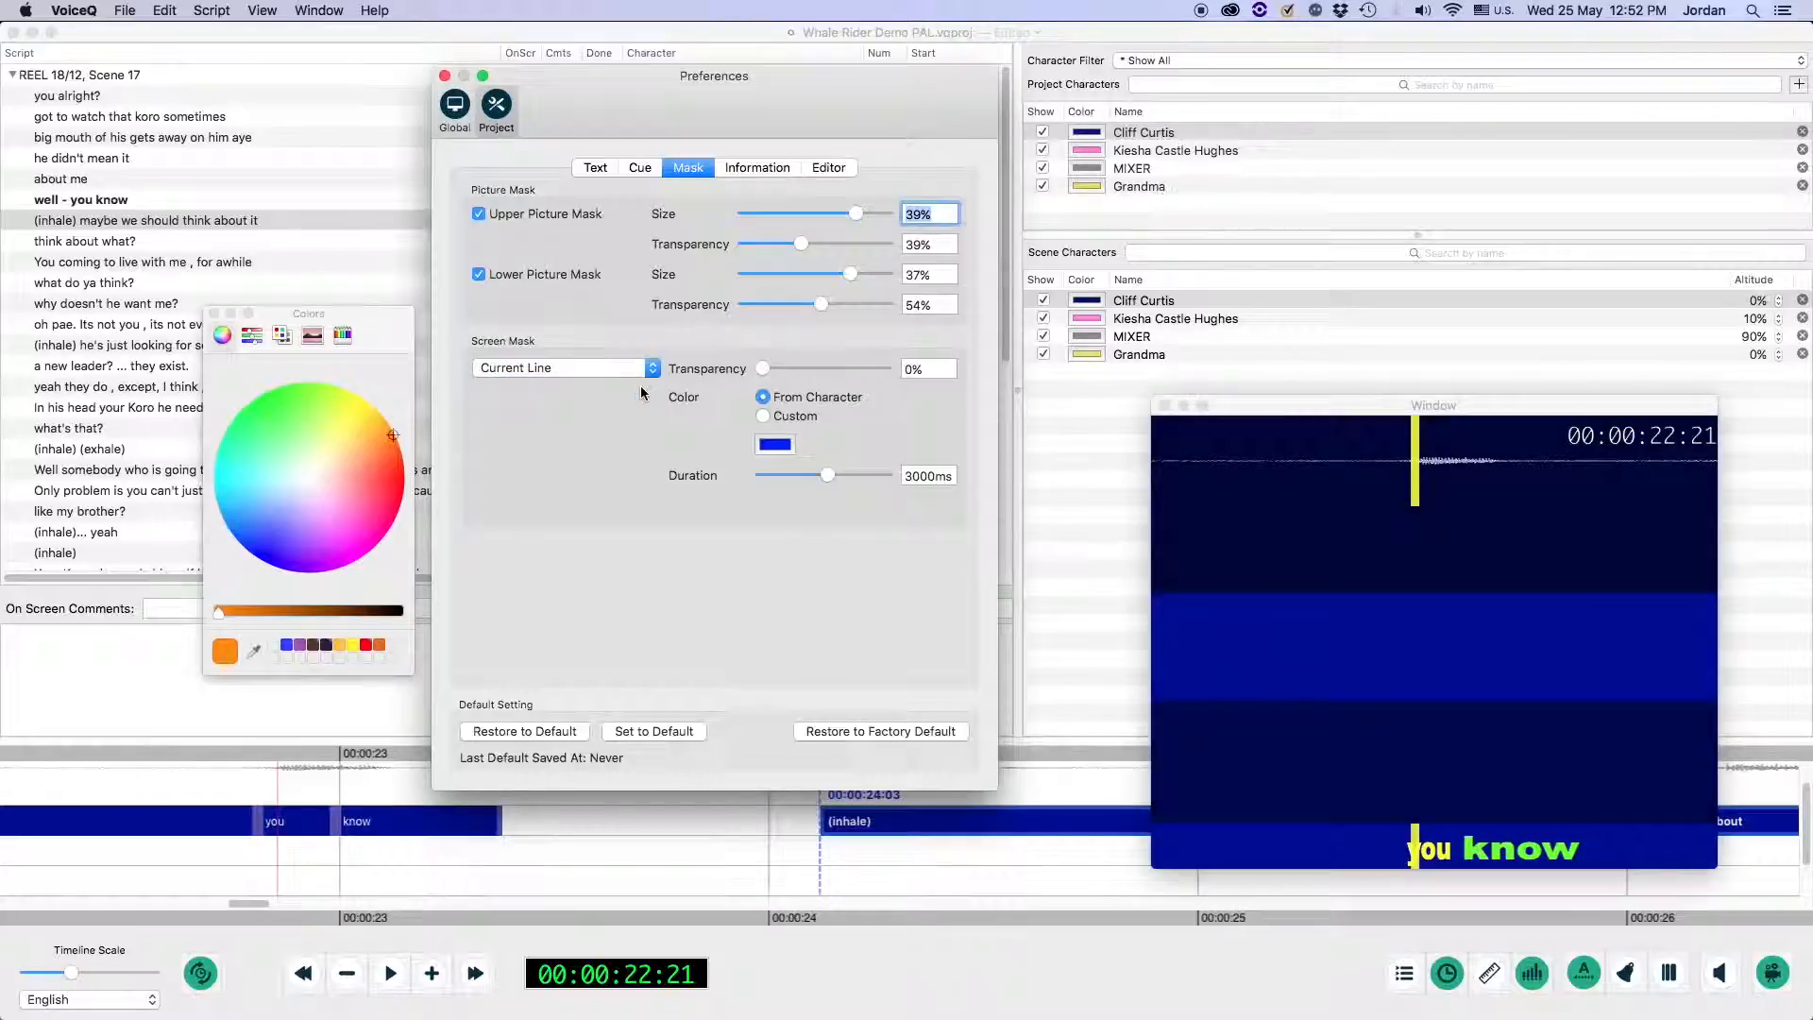
left_click(649, 377)
left_click(627, 369)
Set the screen mask's transparency to 37% and its duration to 750 ms
left_click_drag(763, 369, 727, 391)
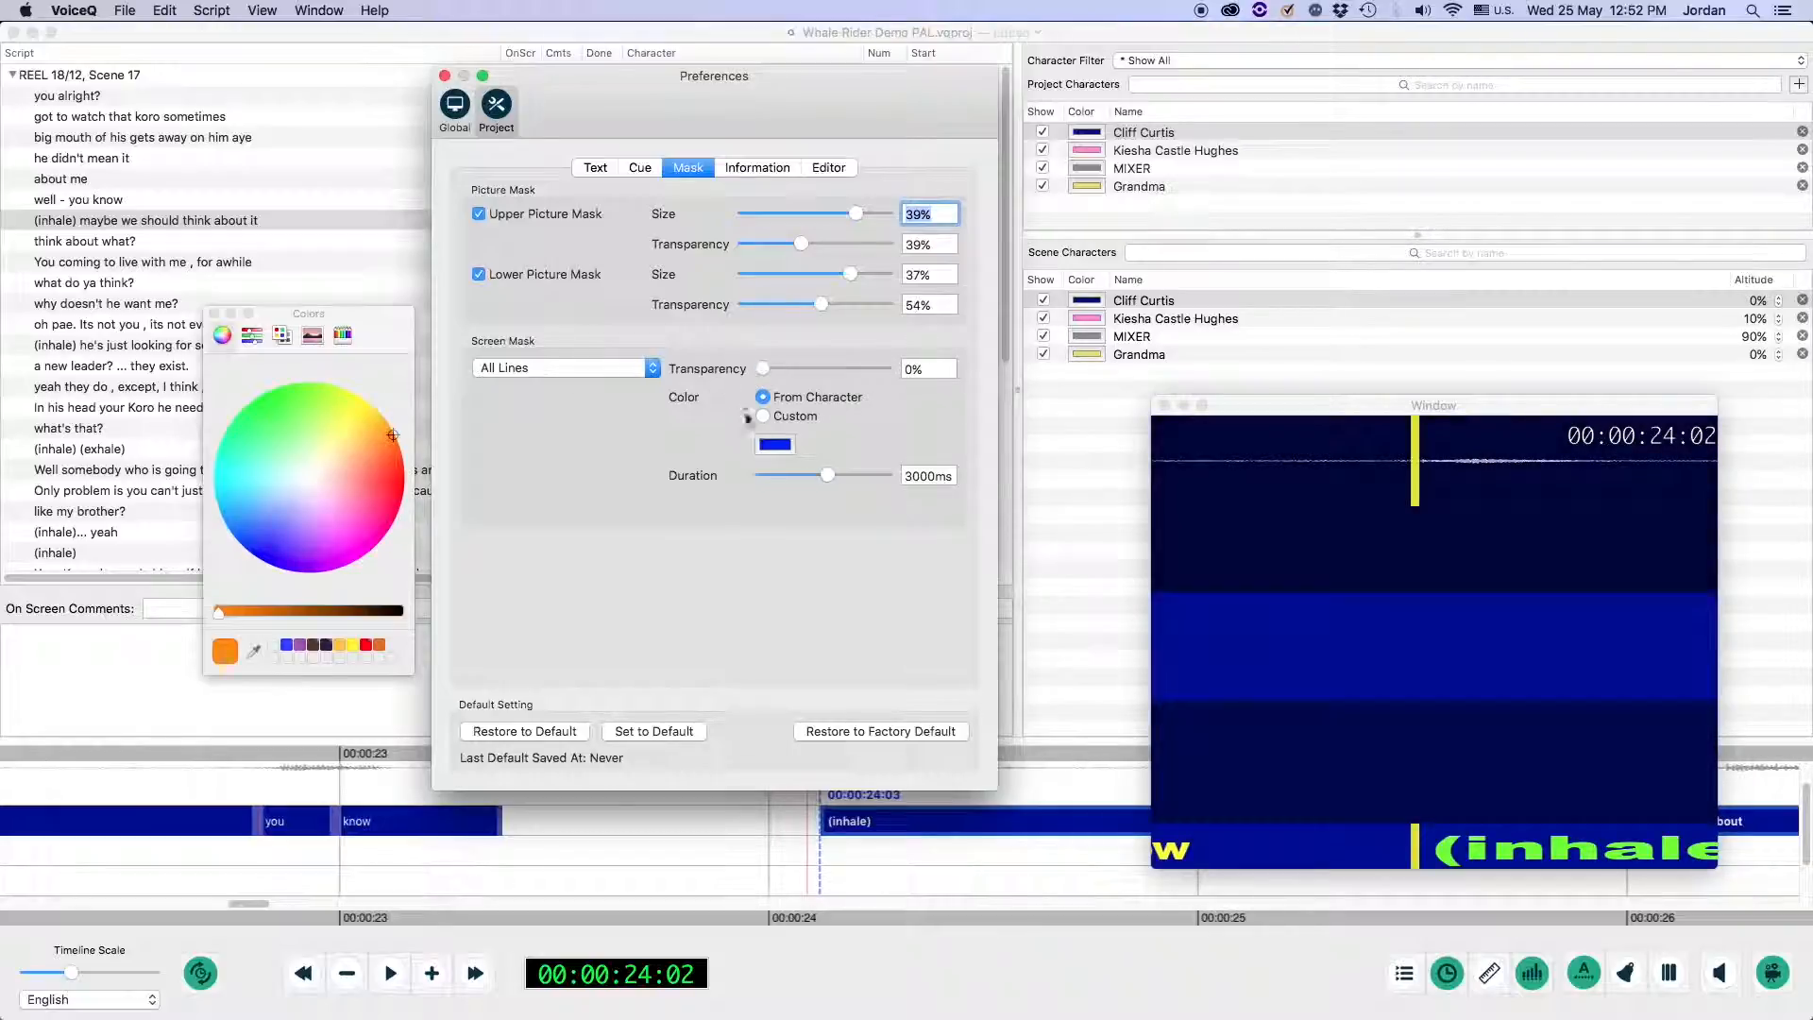
left_click_drag(830, 484, 756, 477)
left_click(807, 369)
Give the screen mask a custom green color and fine-tune its duration
left_click(763, 417)
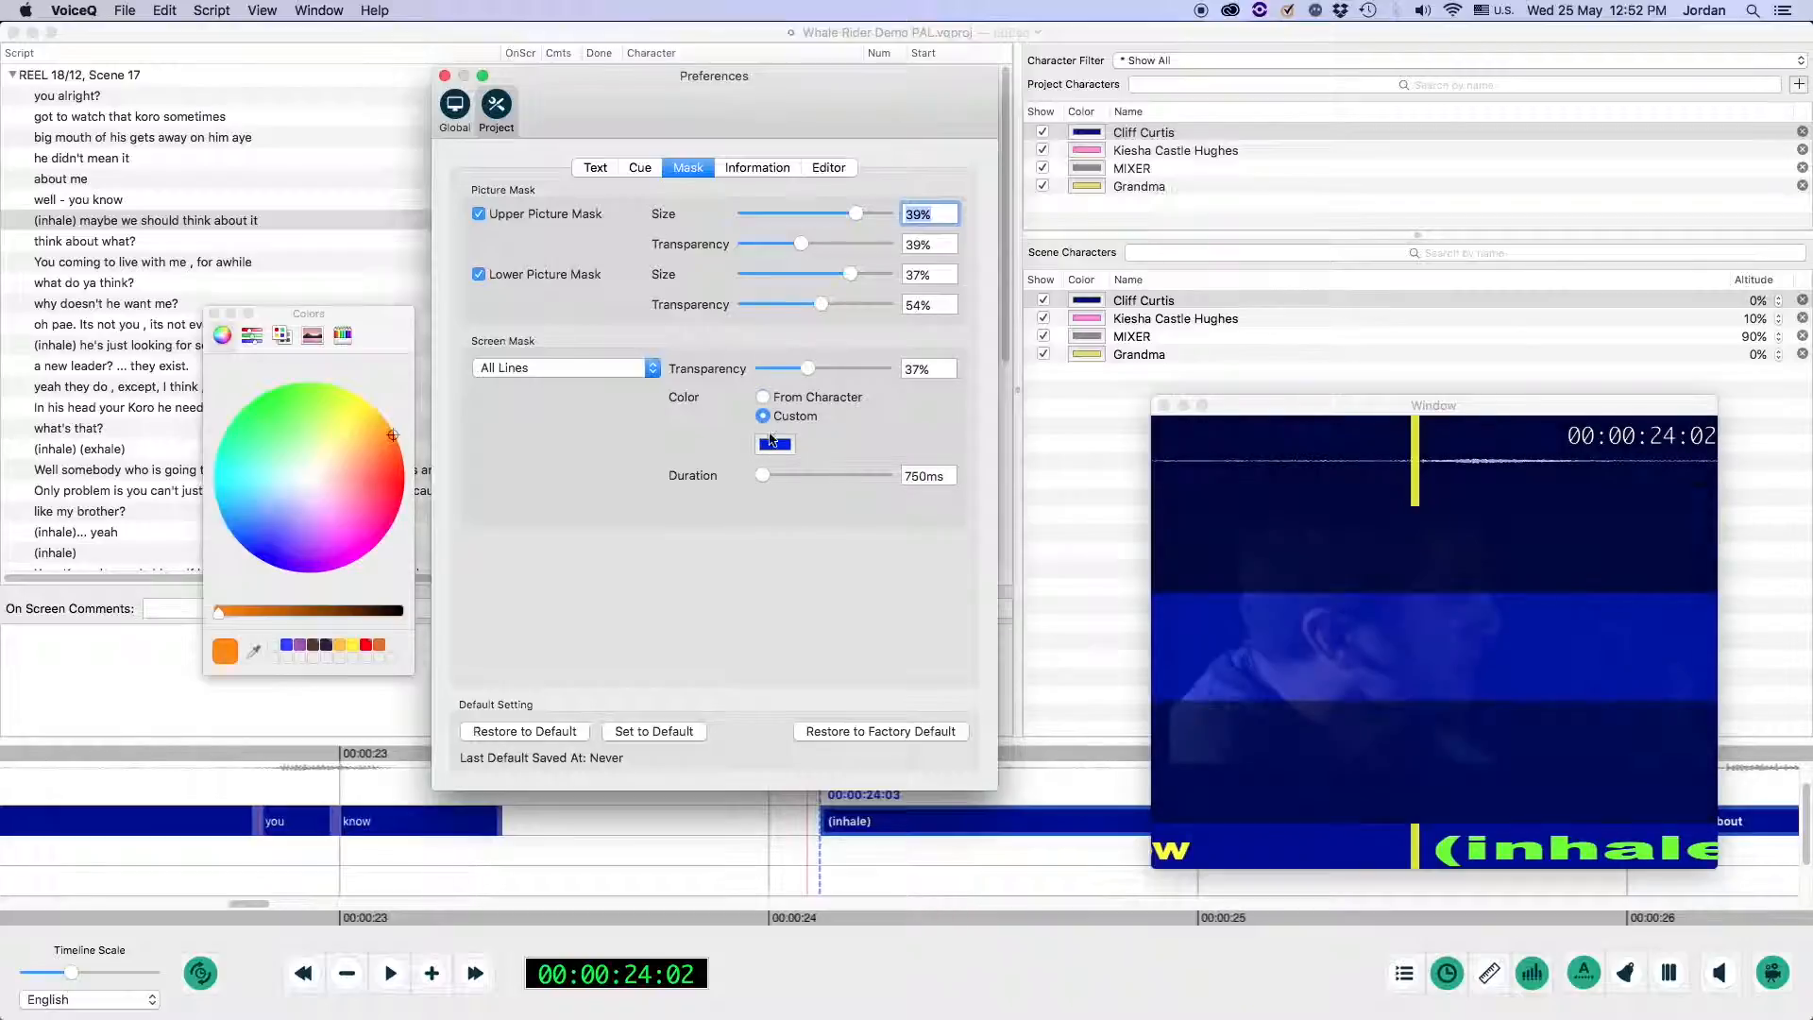
left_click(771, 444)
left_click_drag(382, 454, 276, 396)
mouse_move(762, 475)
left_mouse_down()
mouse_move(888, 479)
mouse_move(765, 475)
left_mouse_up()
Display the waveform and try its altitude and size settings, leaving them at 0% and 20%
left_click(757, 168)
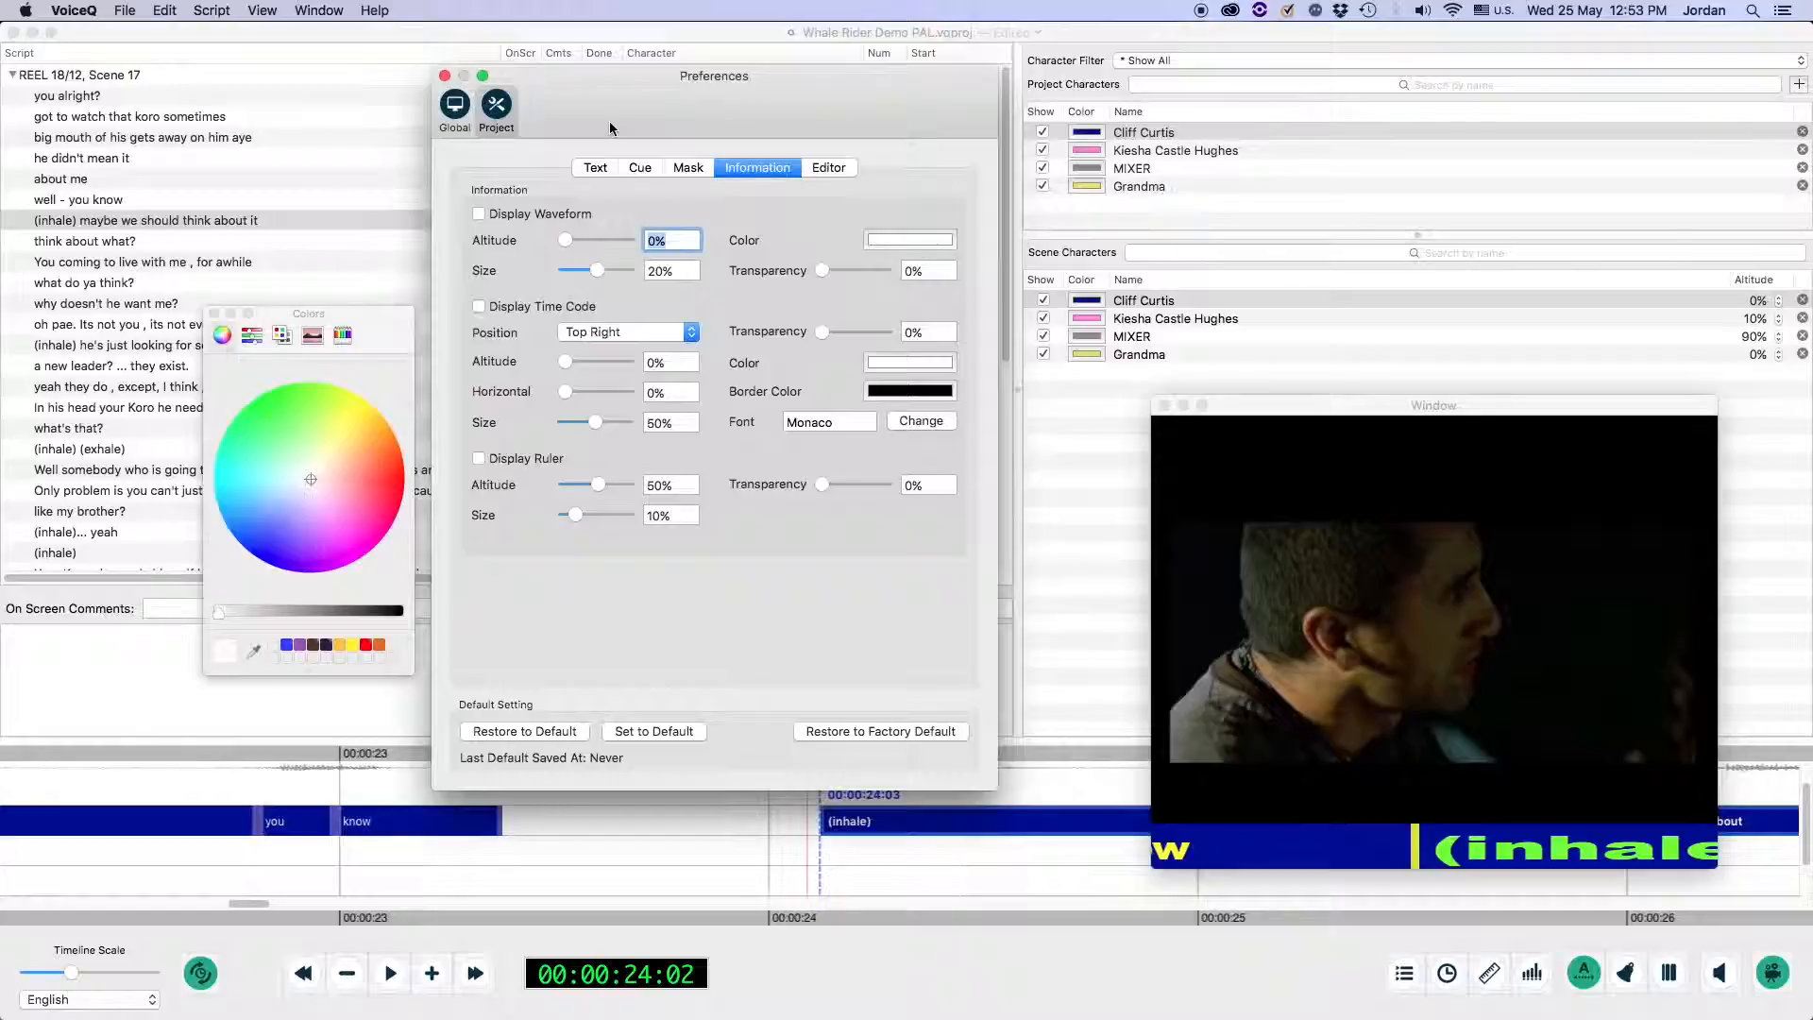
left_click(479, 214)
mouse_move(567, 241)
left_mouse_down()
mouse_move(624, 240)
mouse_move(563, 242)
left_mouse_up()
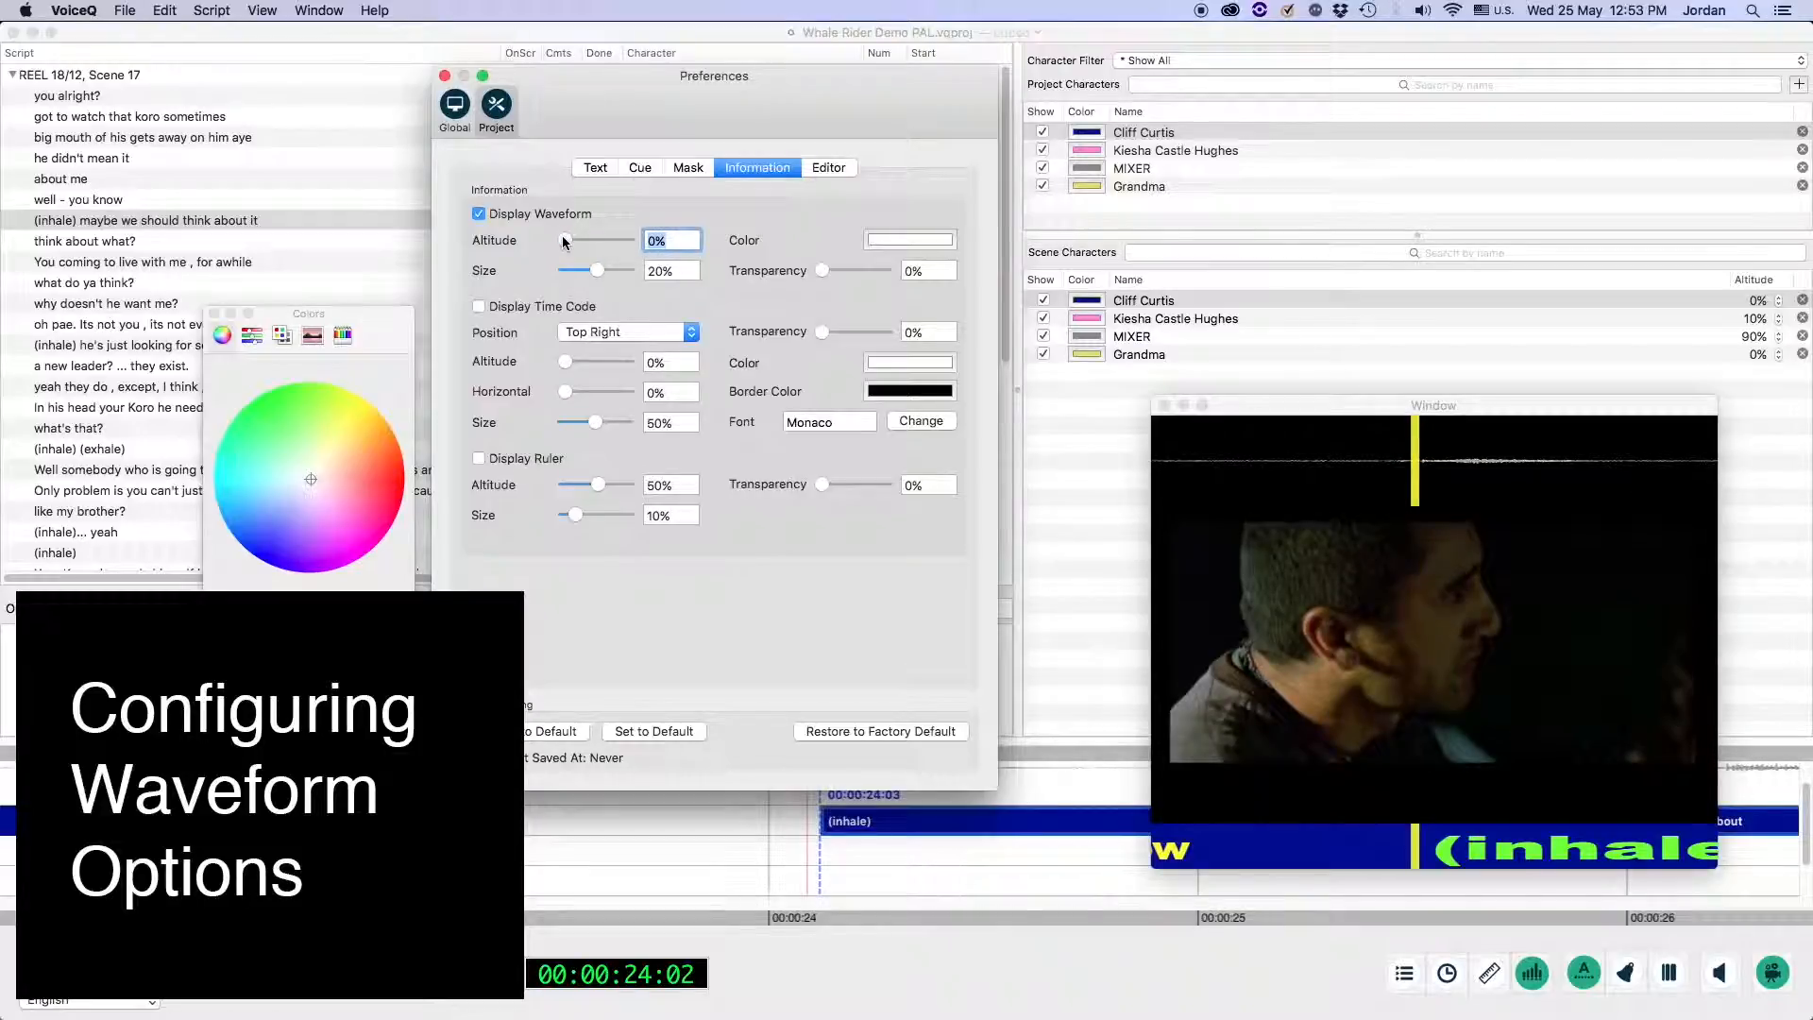
mouse_move(597, 271)
left_mouse_down()
mouse_move(625, 271)
mouse_move(546, 271)
mouse_move(597, 271)
left_mouse_up()
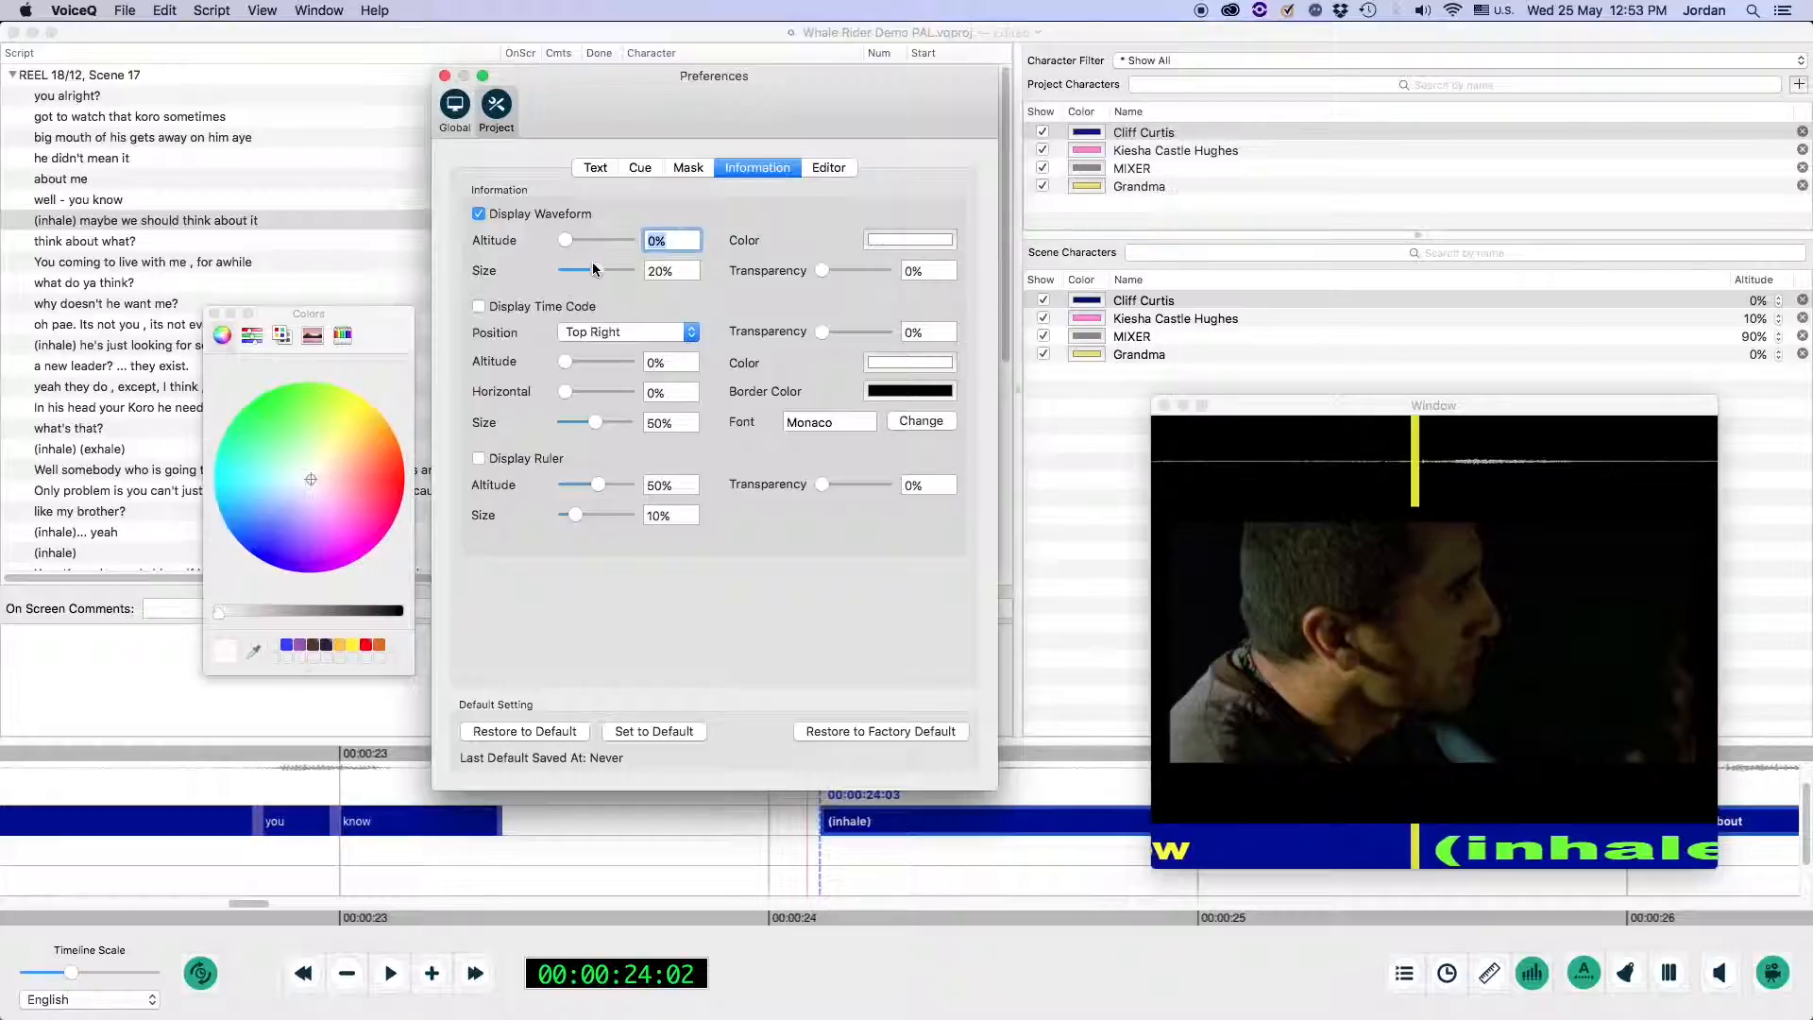
Try the waveform's transparency, leaving it at 0%, and color the waveform orange
left_click_drag(823, 270, 783, 274)
left_click(902, 242)
mouse_move(390, 469)
left_mouse_down()
mouse_move(406, 503)
mouse_move(374, 561)
mouse_move(231, 544)
mouse_move(238, 430)
mouse_move(376, 395)
mouse_move(477, 449)
mouse_move(457, 378)
left_mouse_up()
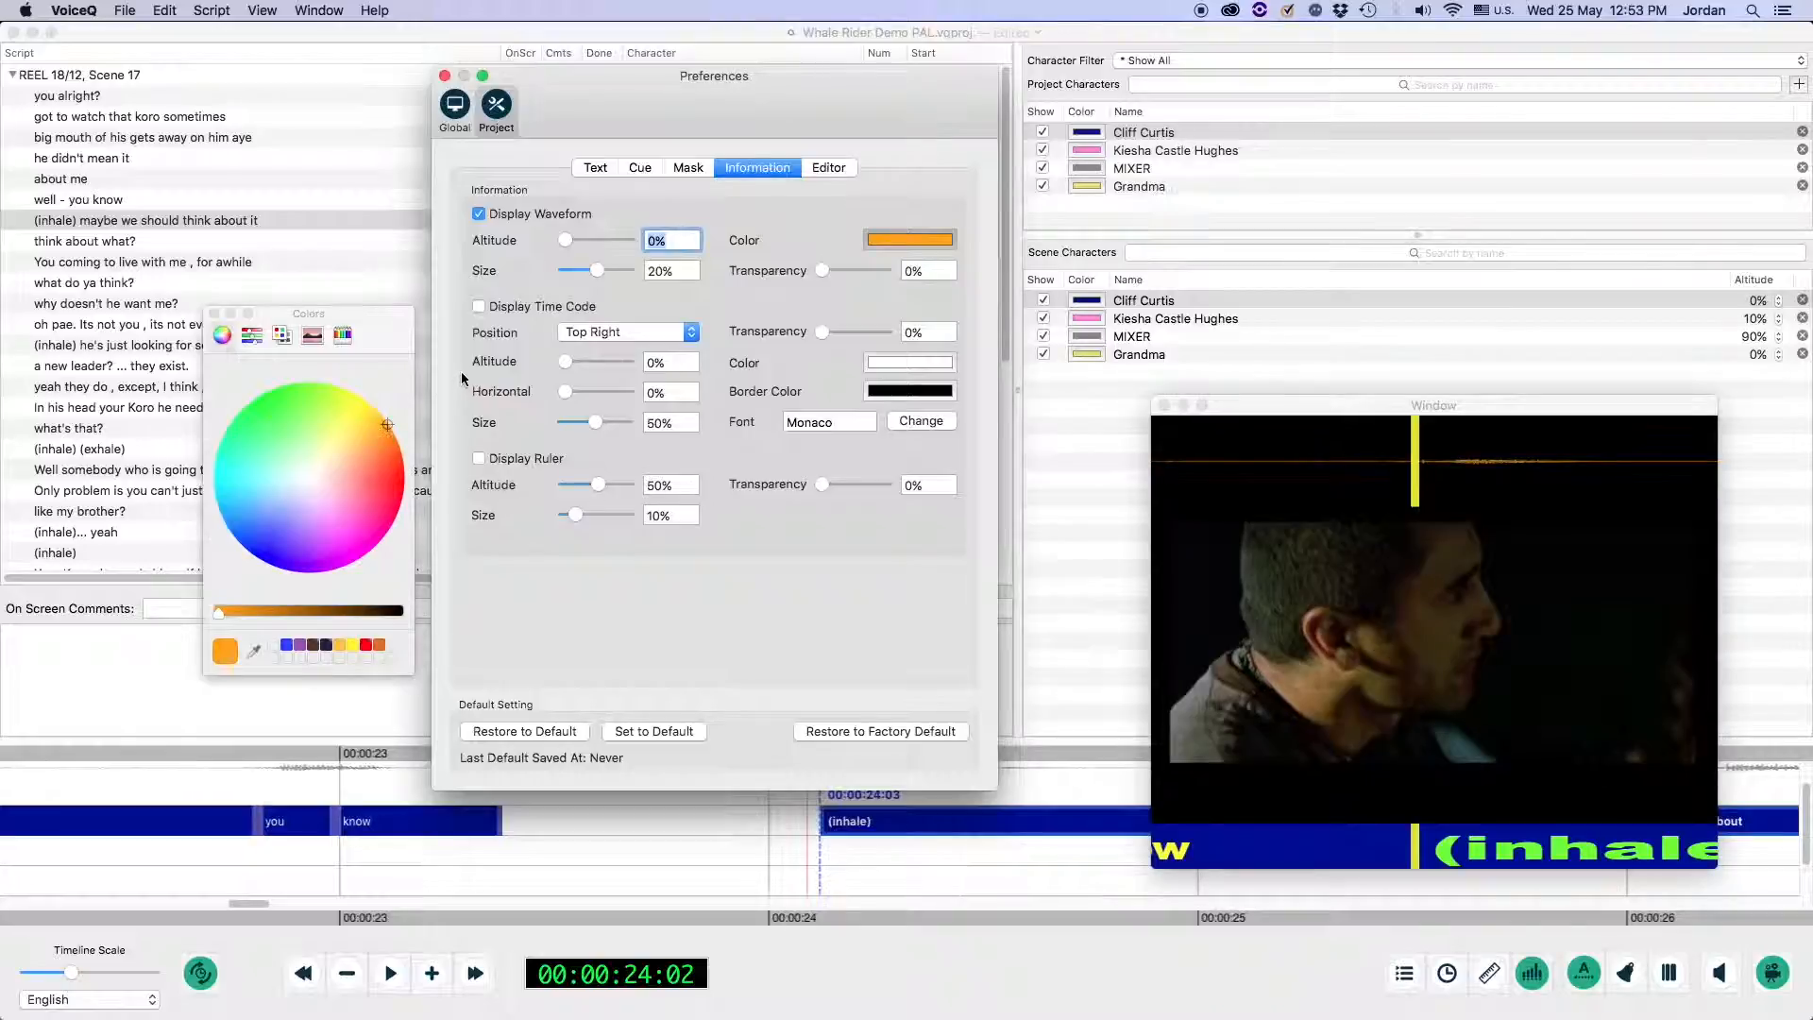
Display the time code and try the Top Left and Bottom Right positions before returning it to Top Right
left_click(479, 307)
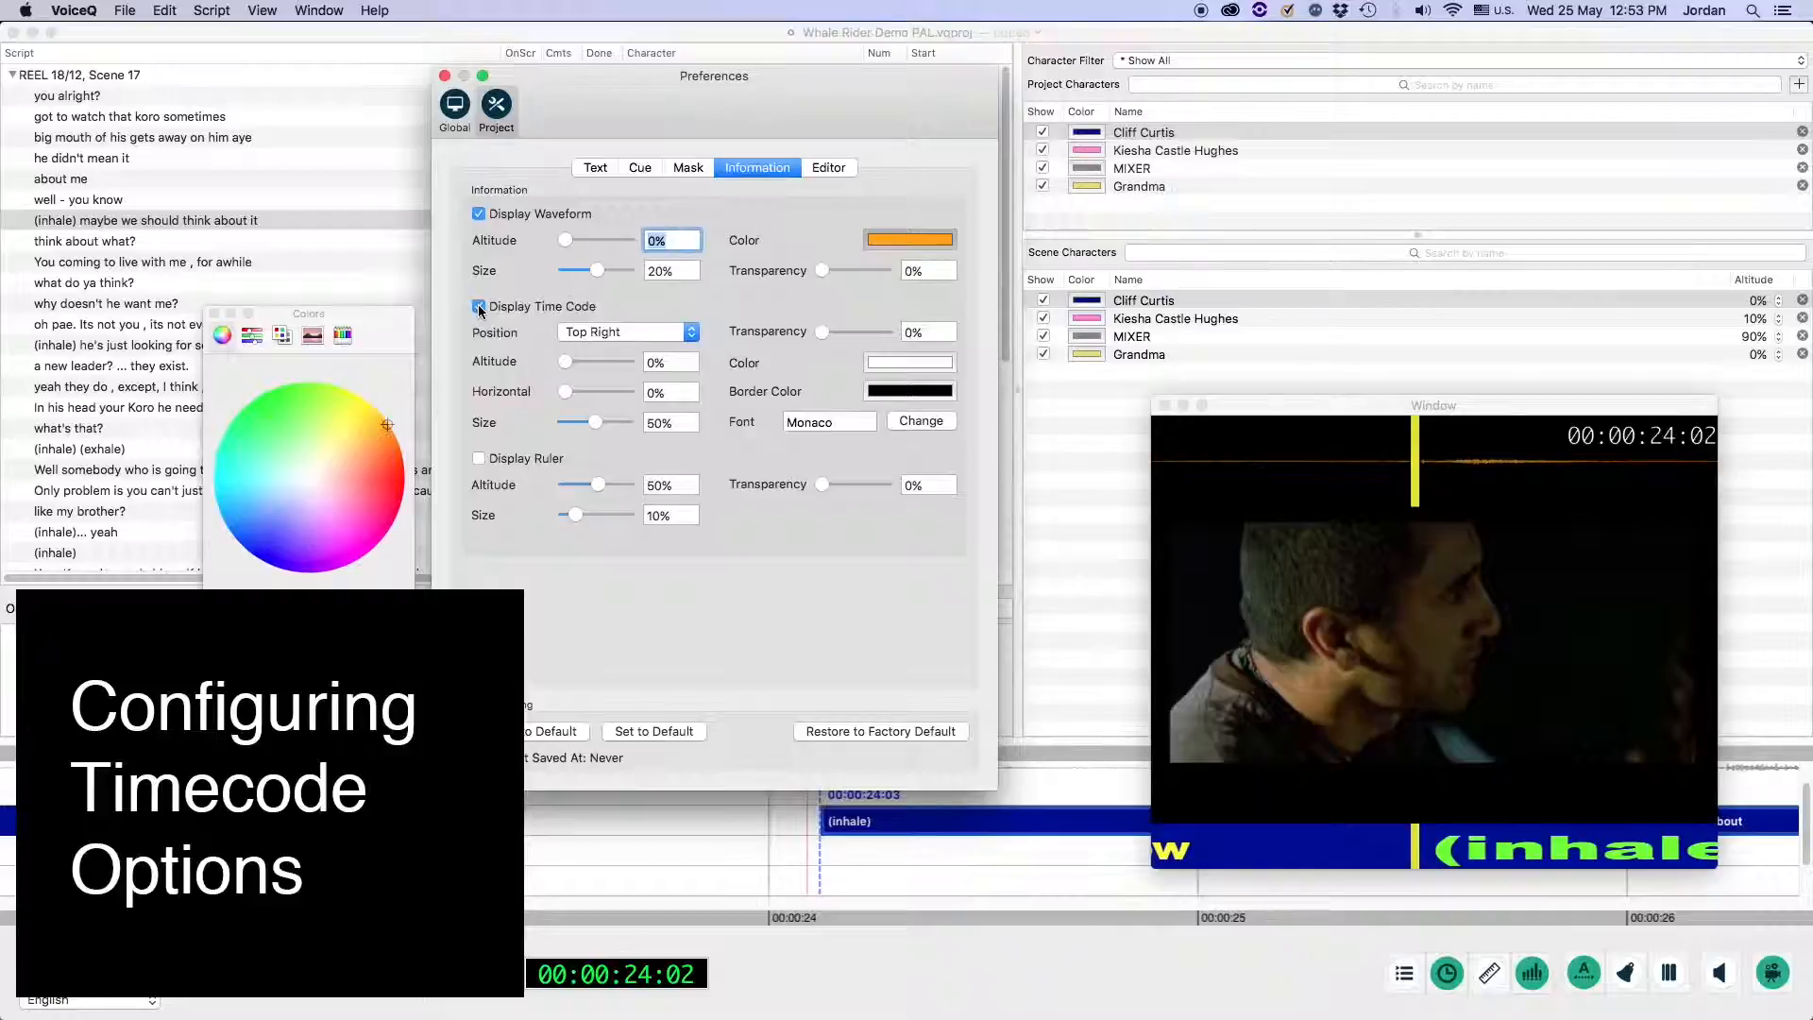
left_click(579, 338)
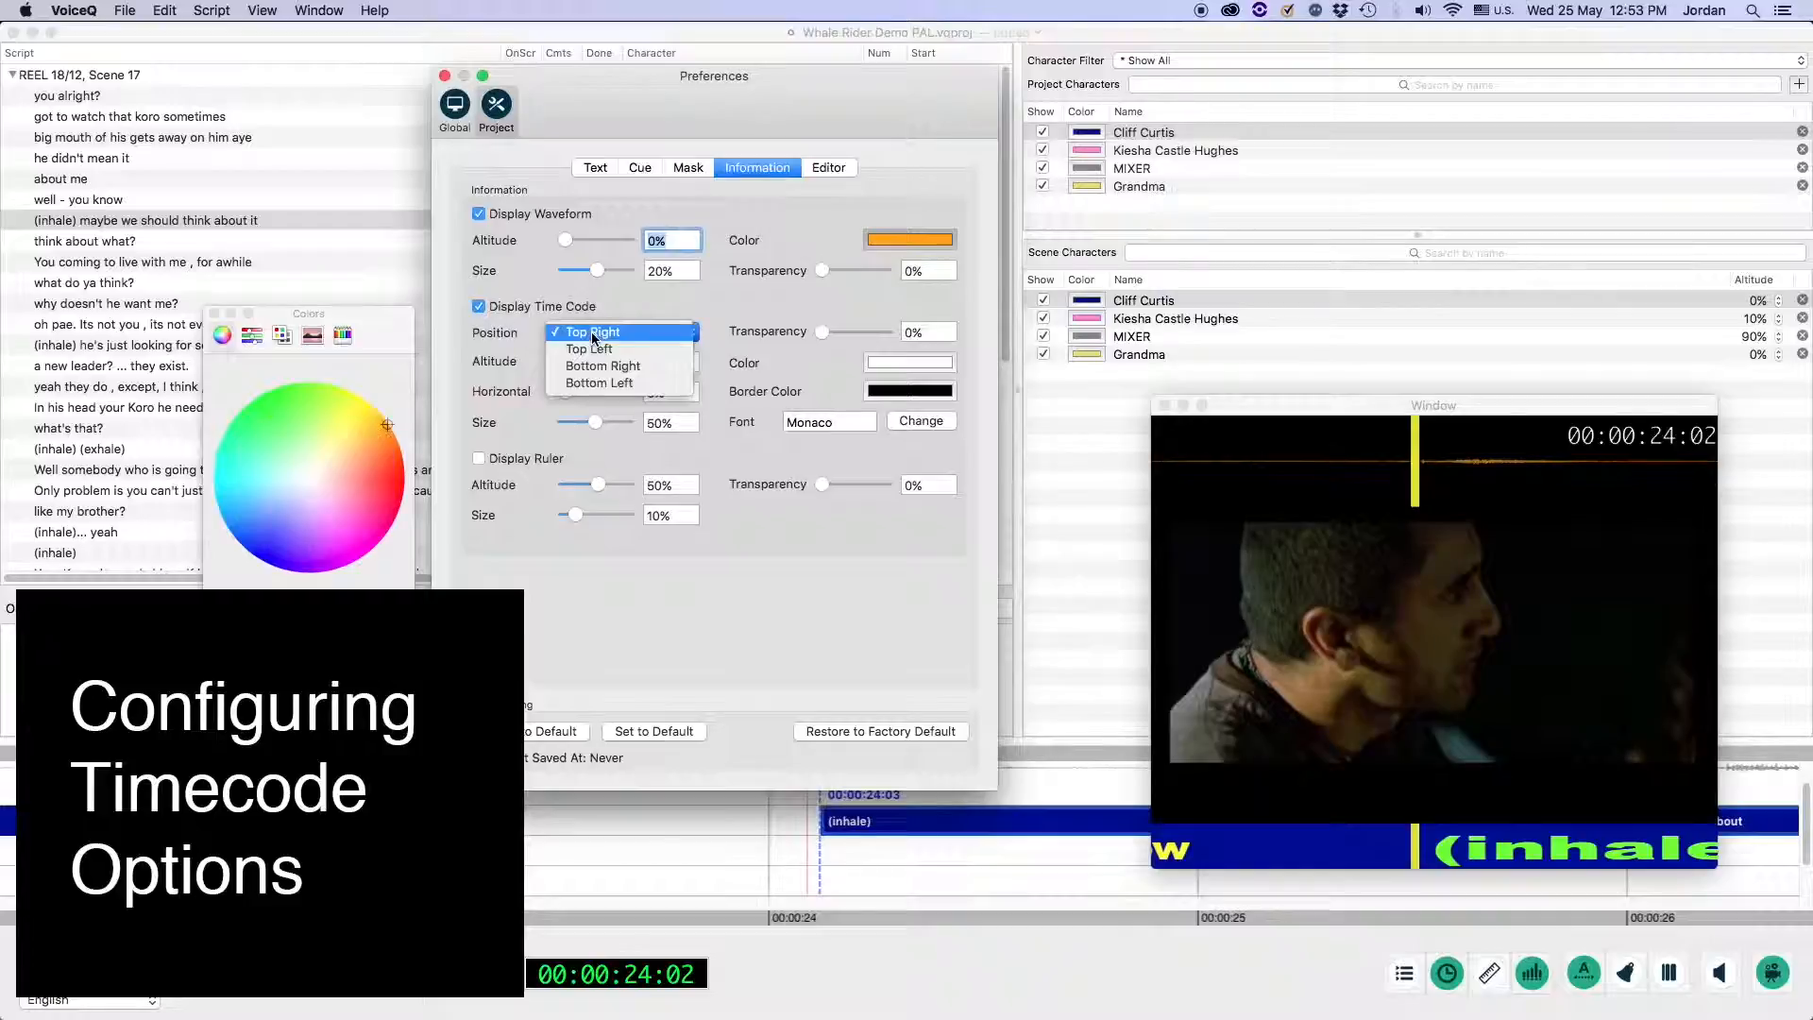
left_click(590, 348)
left_click(600, 336)
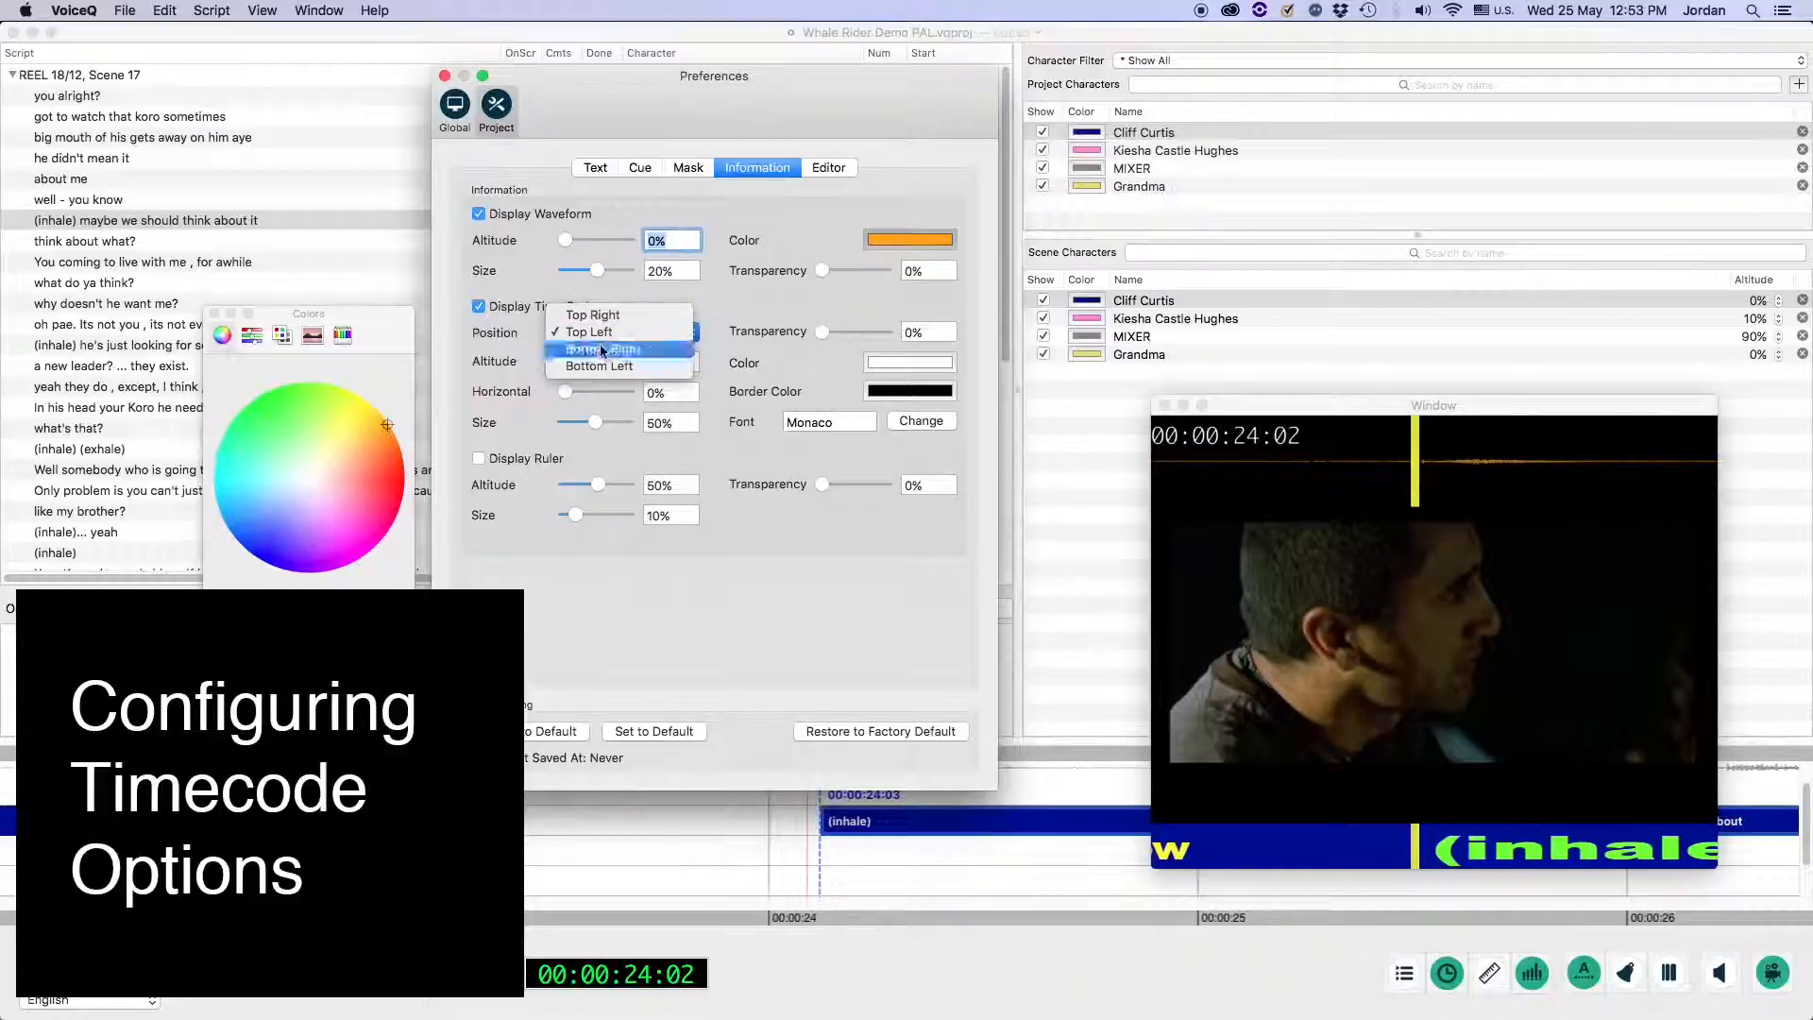
left_click(603, 348)
left_click(604, 332)
left_click(609, 299)
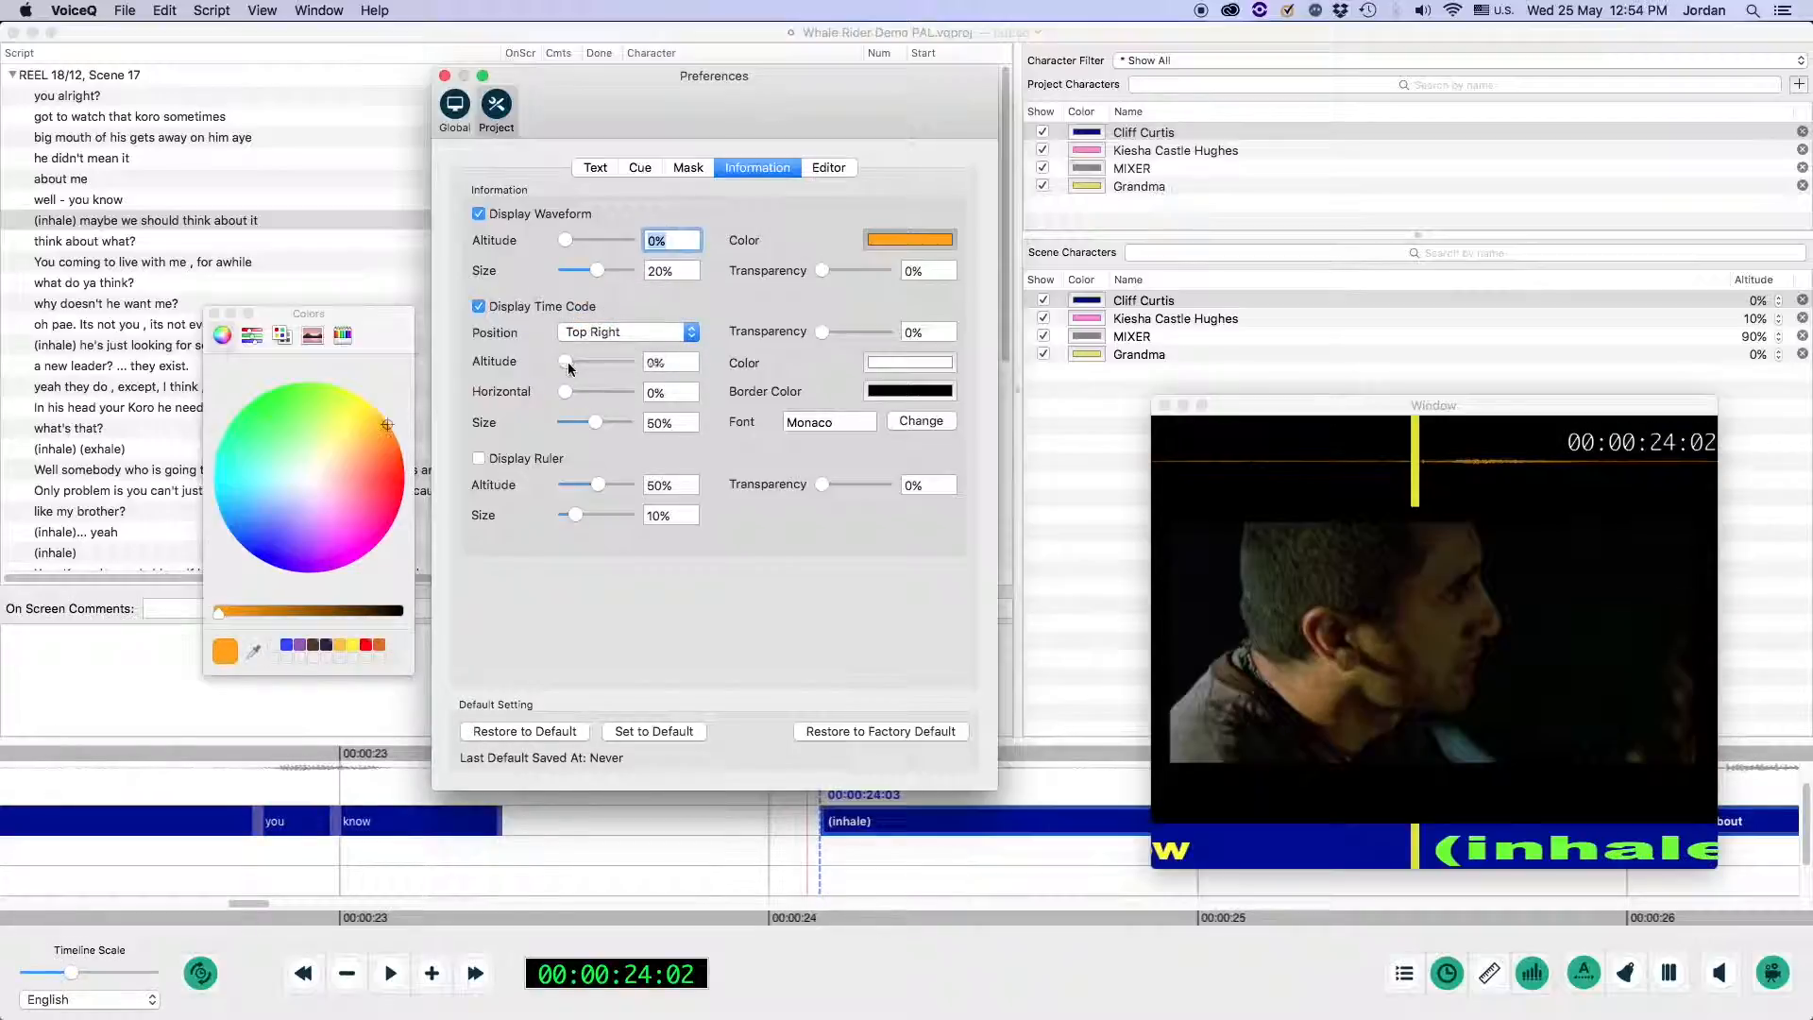
Set the time code's altitude to 1% and size to 51%, keep its transparency at 0%, and color it yellow
left_click_drag(565, 361, 595, 424)
mouse_move(830, 335)
left_mouse_down()
mouse_move(895, 338)
mouse_move(809, 352)
left_mouse_up()
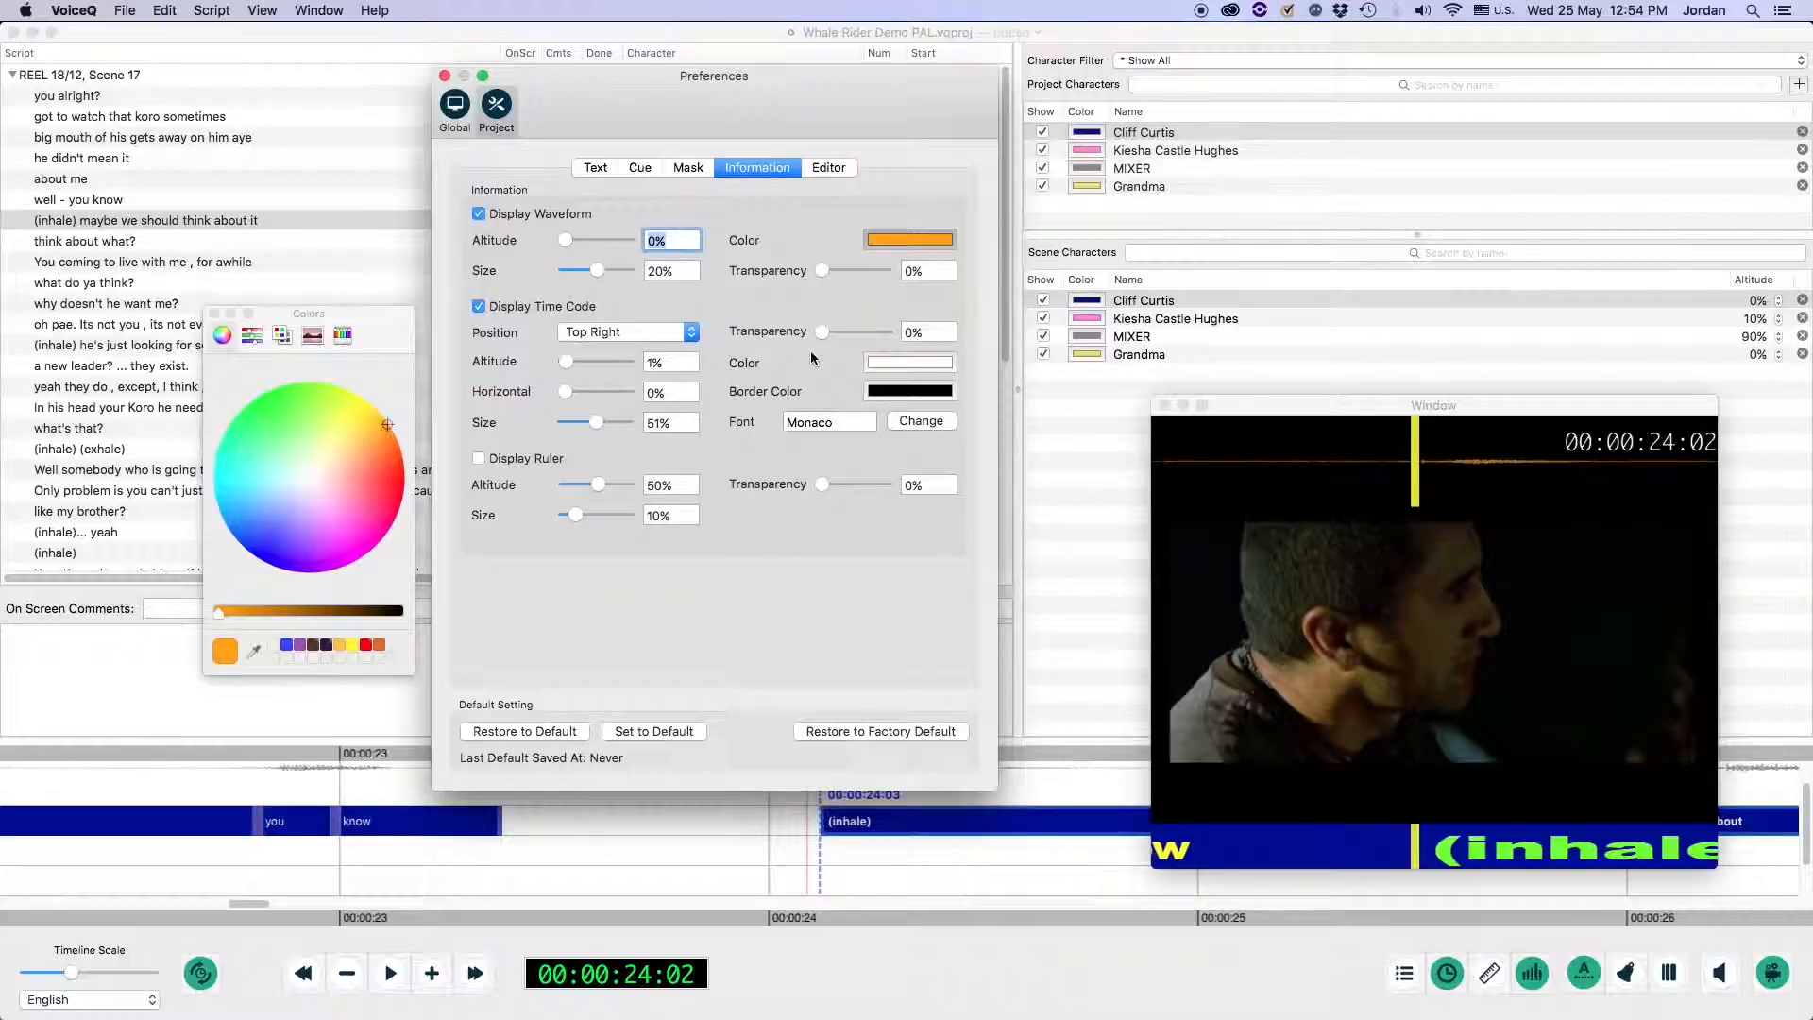
left_click(904, 365)
left_click_drag(354, 459, 357, 412)
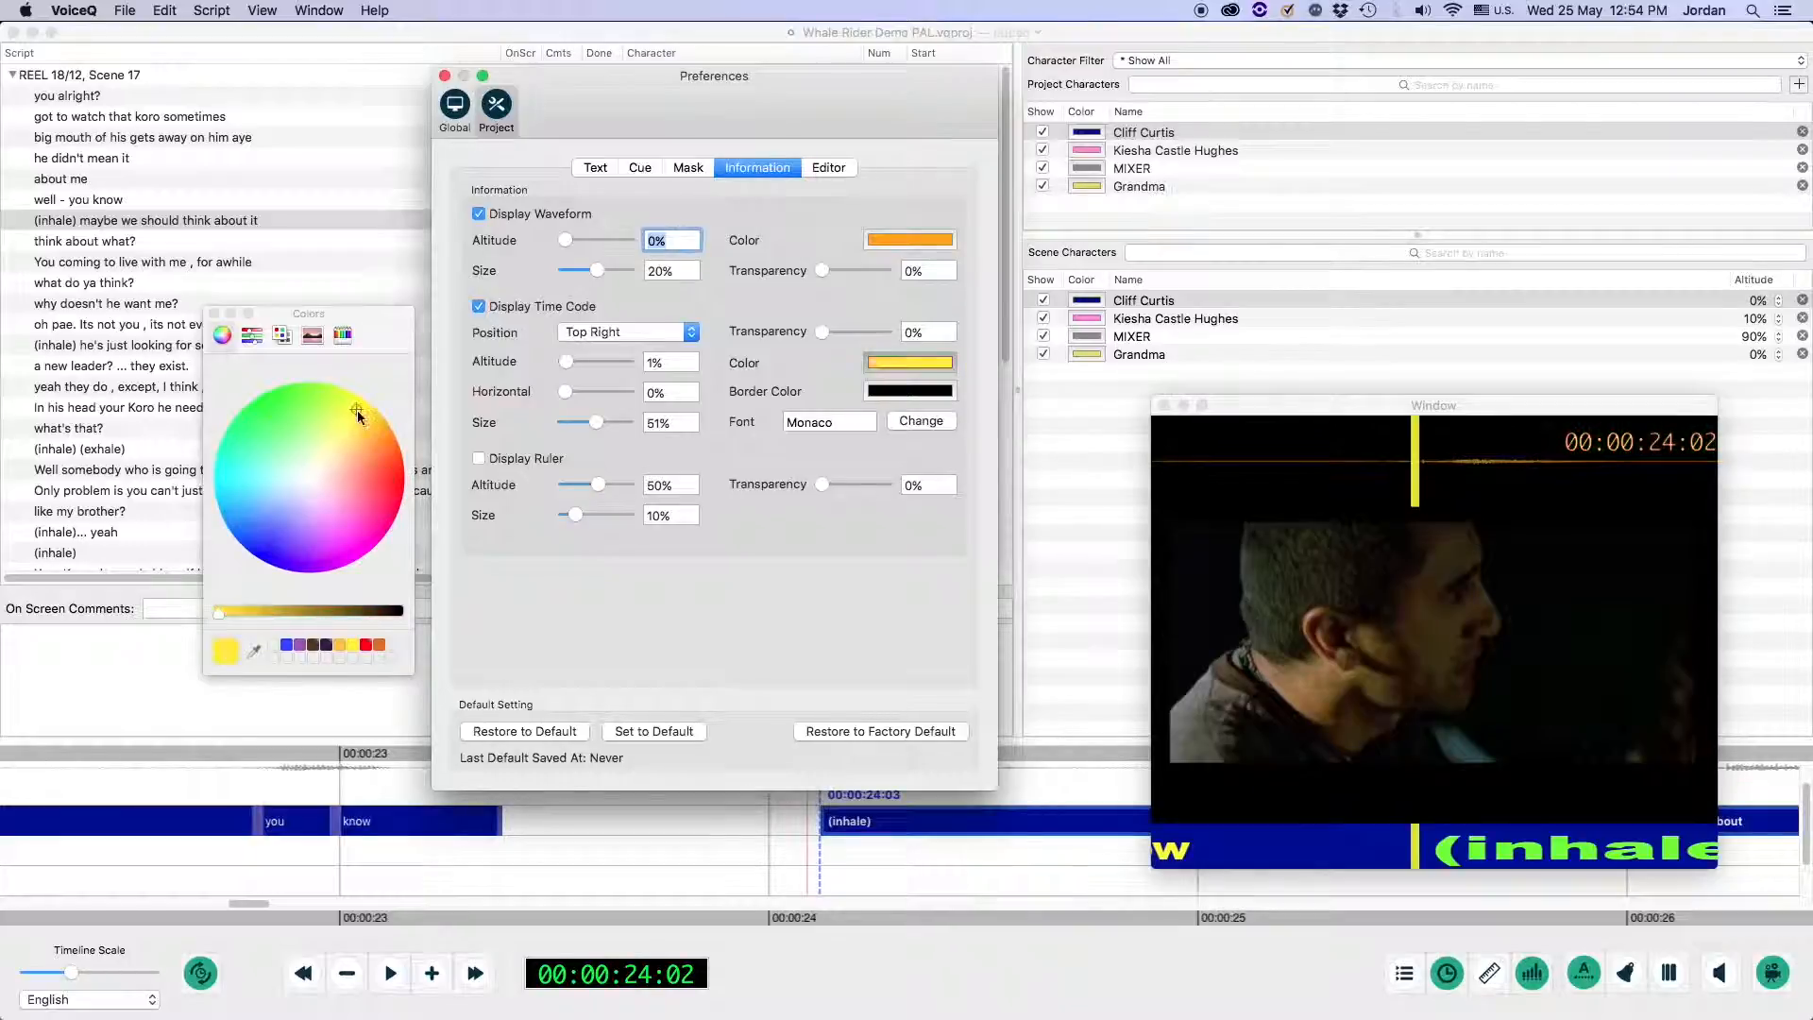
Set the time code's border color to red at full brightness
left_click(888, 392)
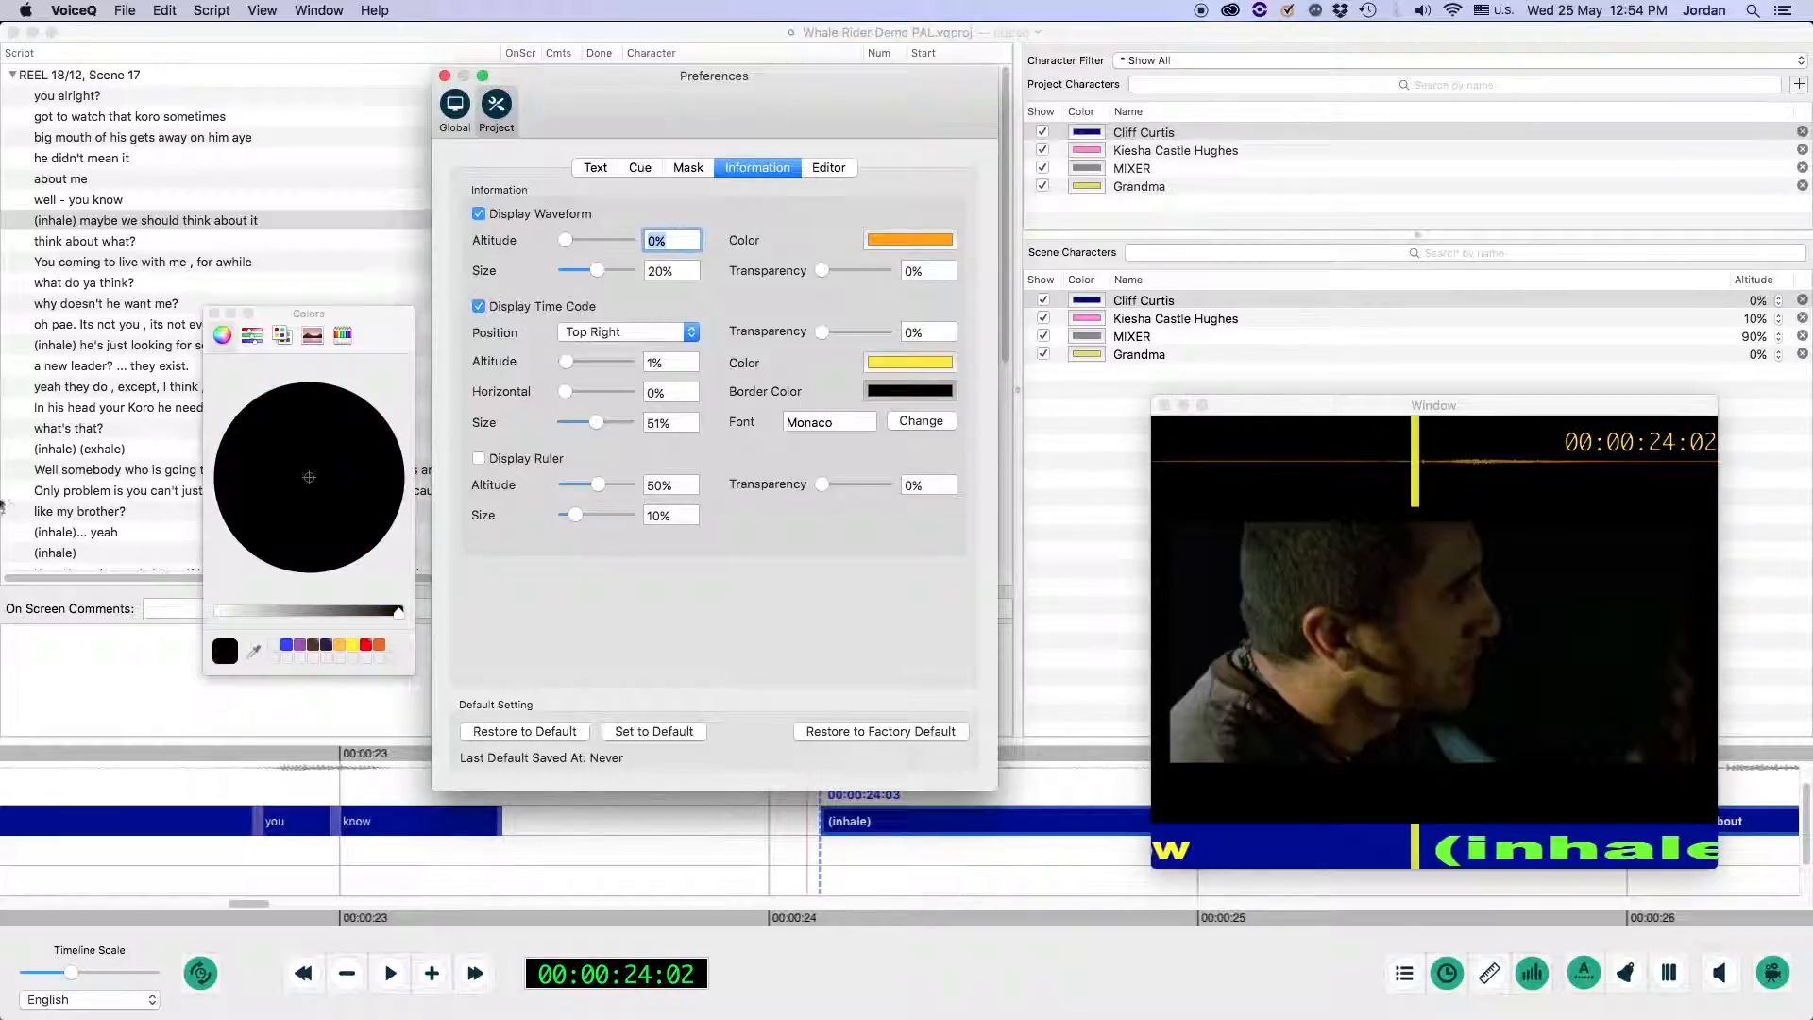
left_click_drag(399, 611, 183, 610)
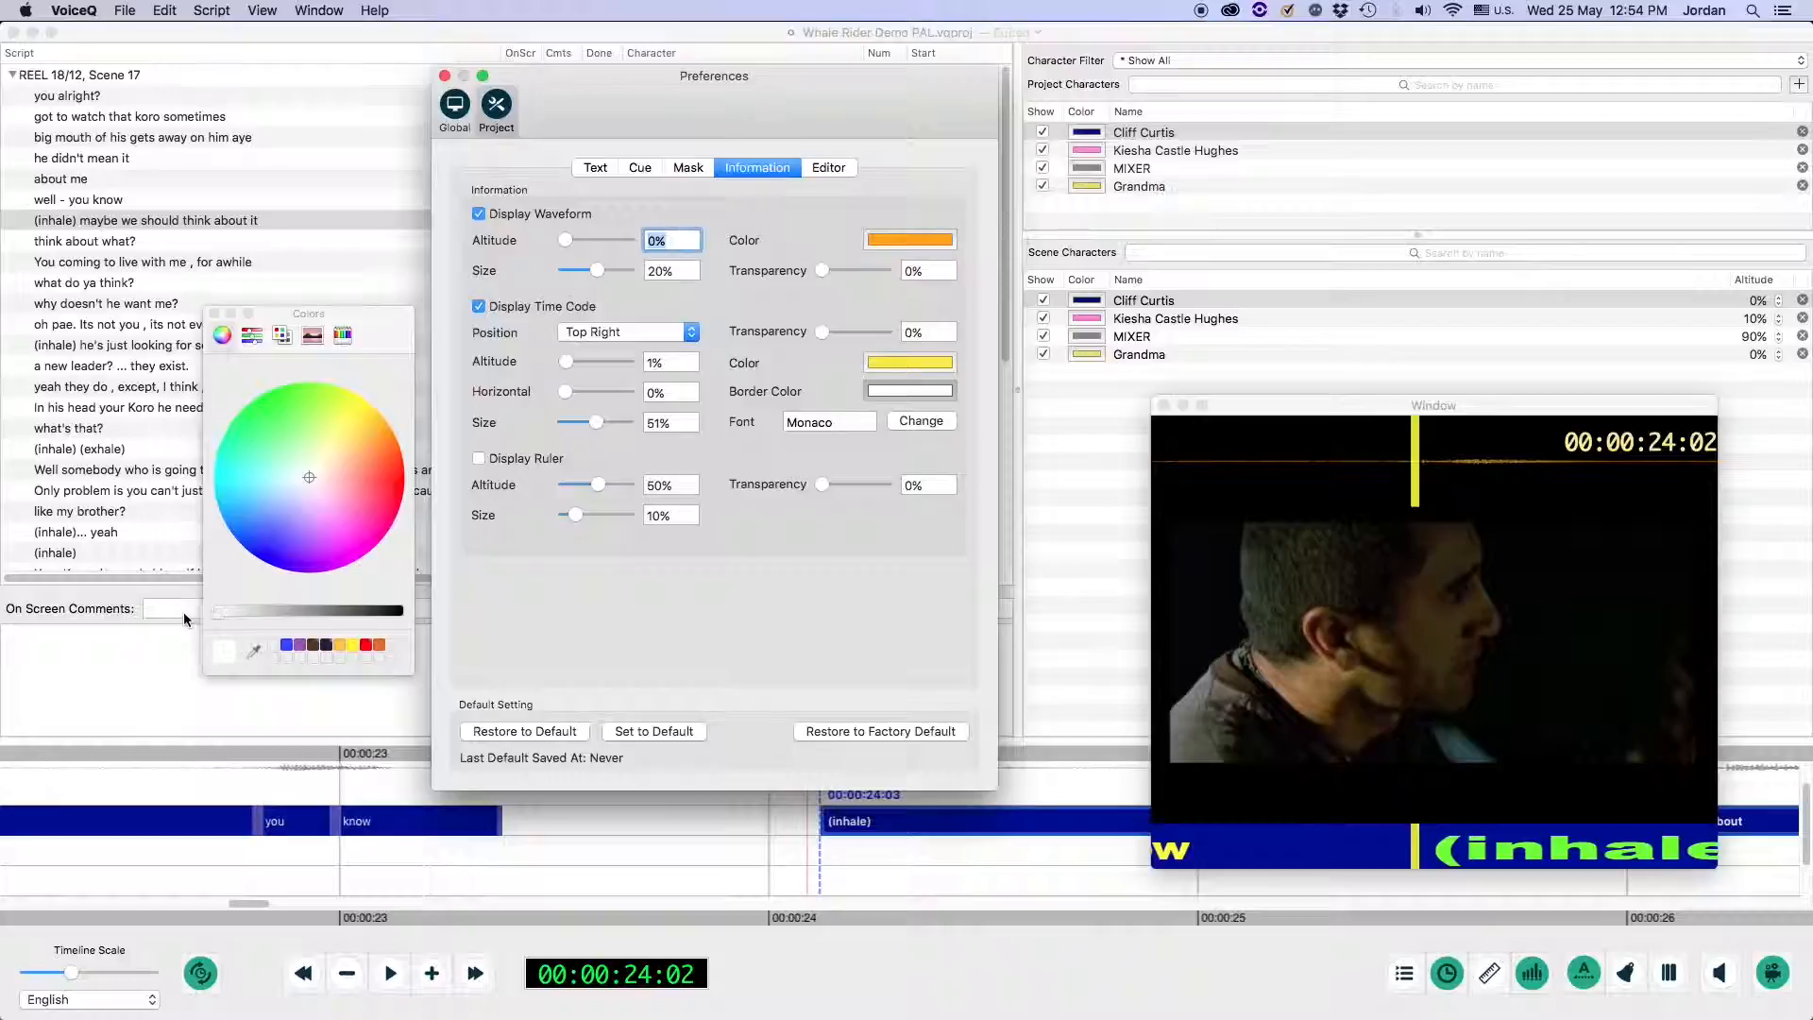
left_click_drag(328, 508, 404, 470)
Try several font families for the time code and choose Mandingo
left_click(899, 423)
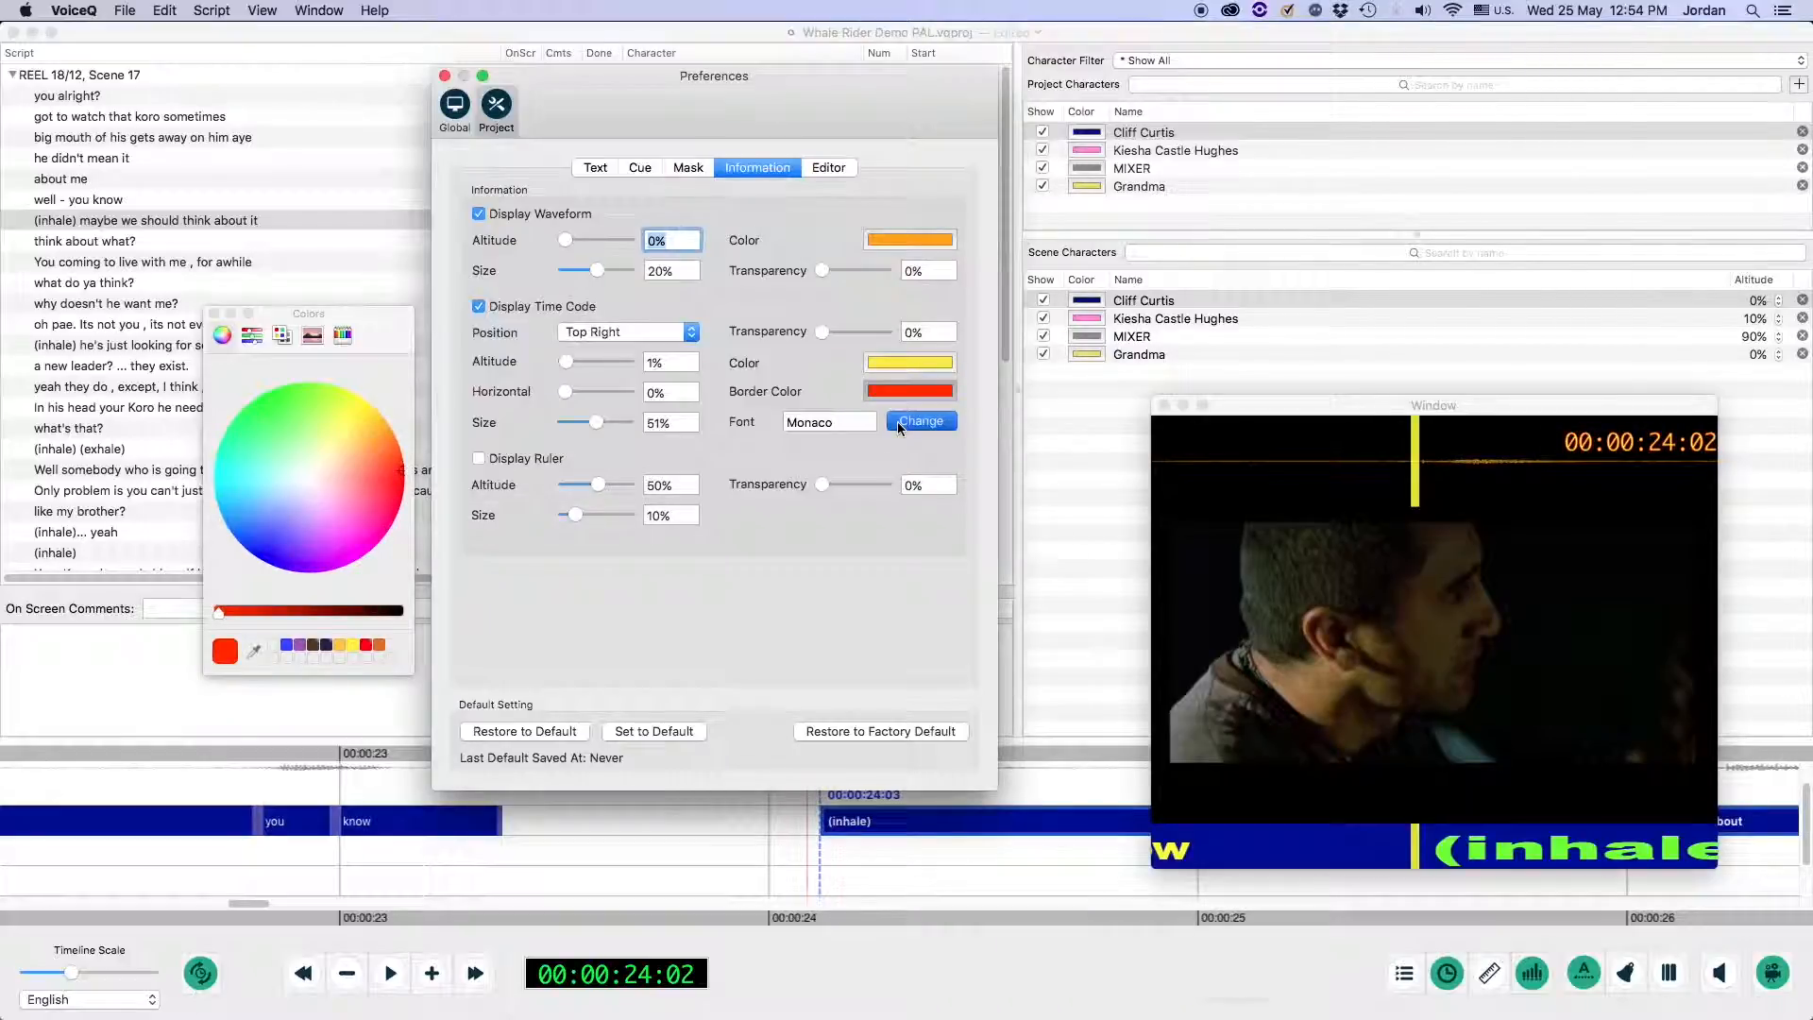
left_click(1377, 219)
left_click(1373, 238)
scroll(1377, 295, "down", 5)
left_click(1375, 297)
left_click(1367, 315)
left_click(1365, 332)
left_click(1365, 315)
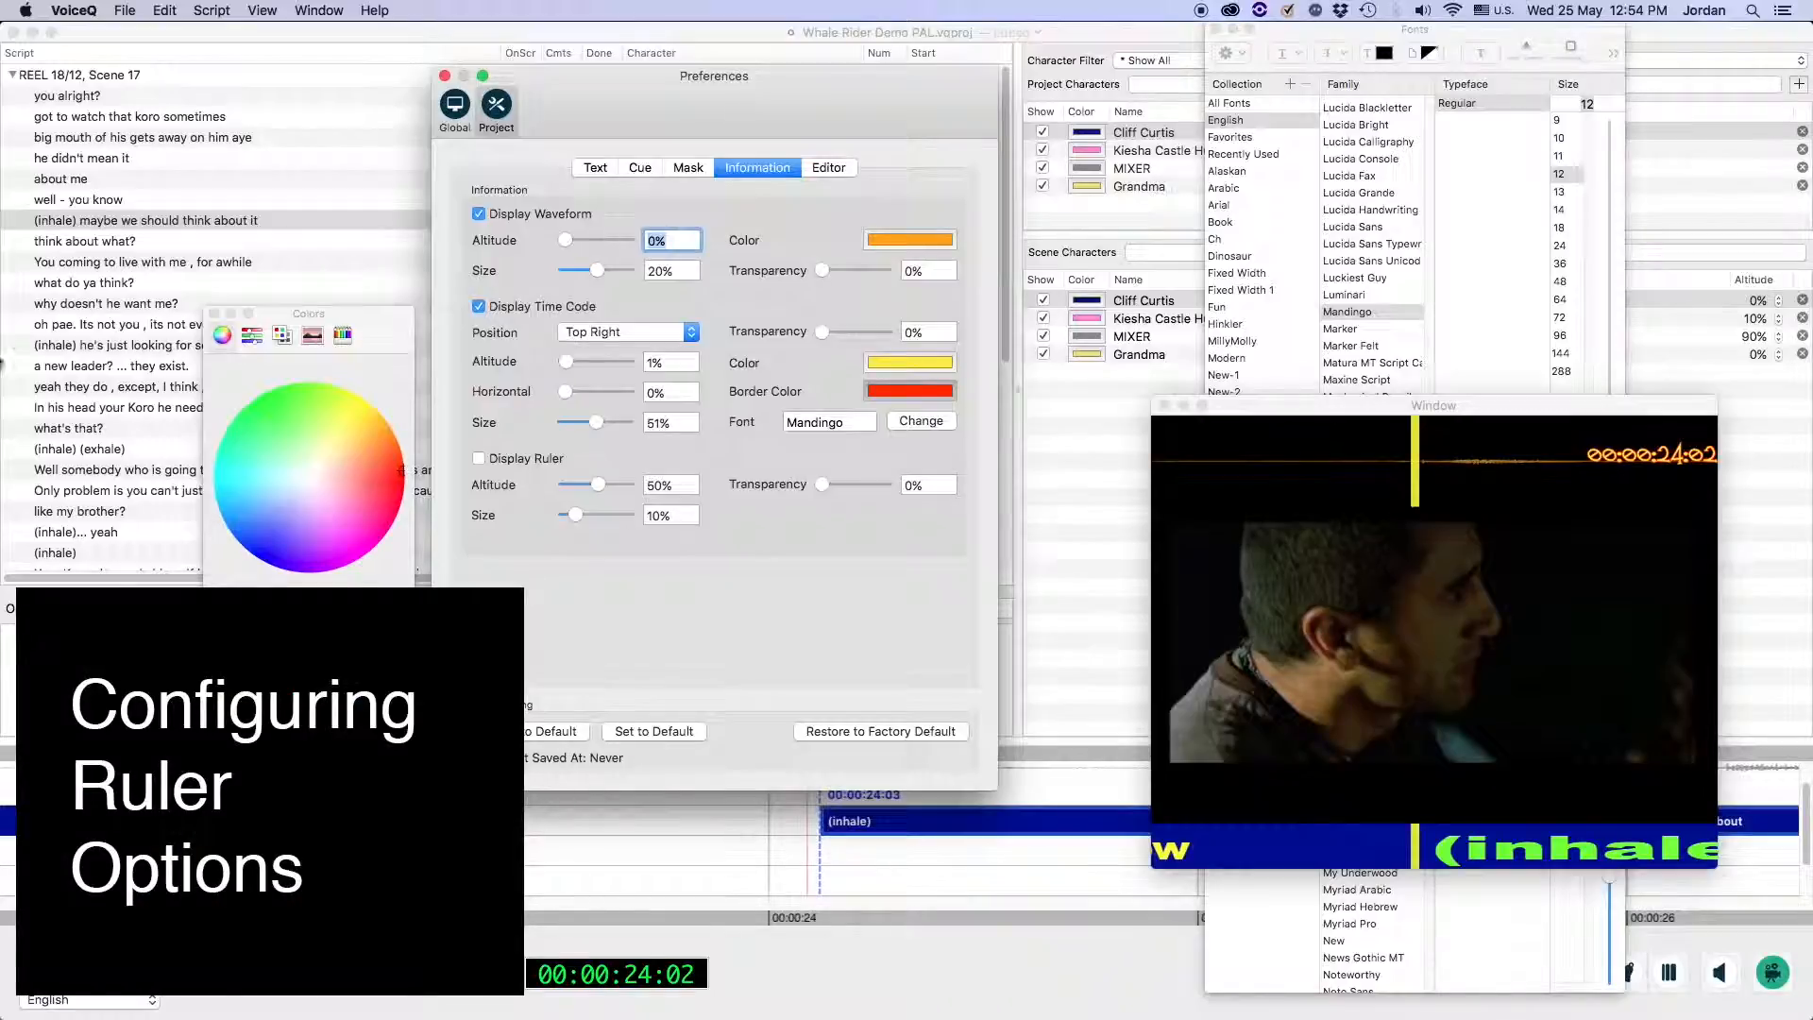
Display the ruler at 21% altitude and 11% size, and try its transparency setting
left_click(479, 459)
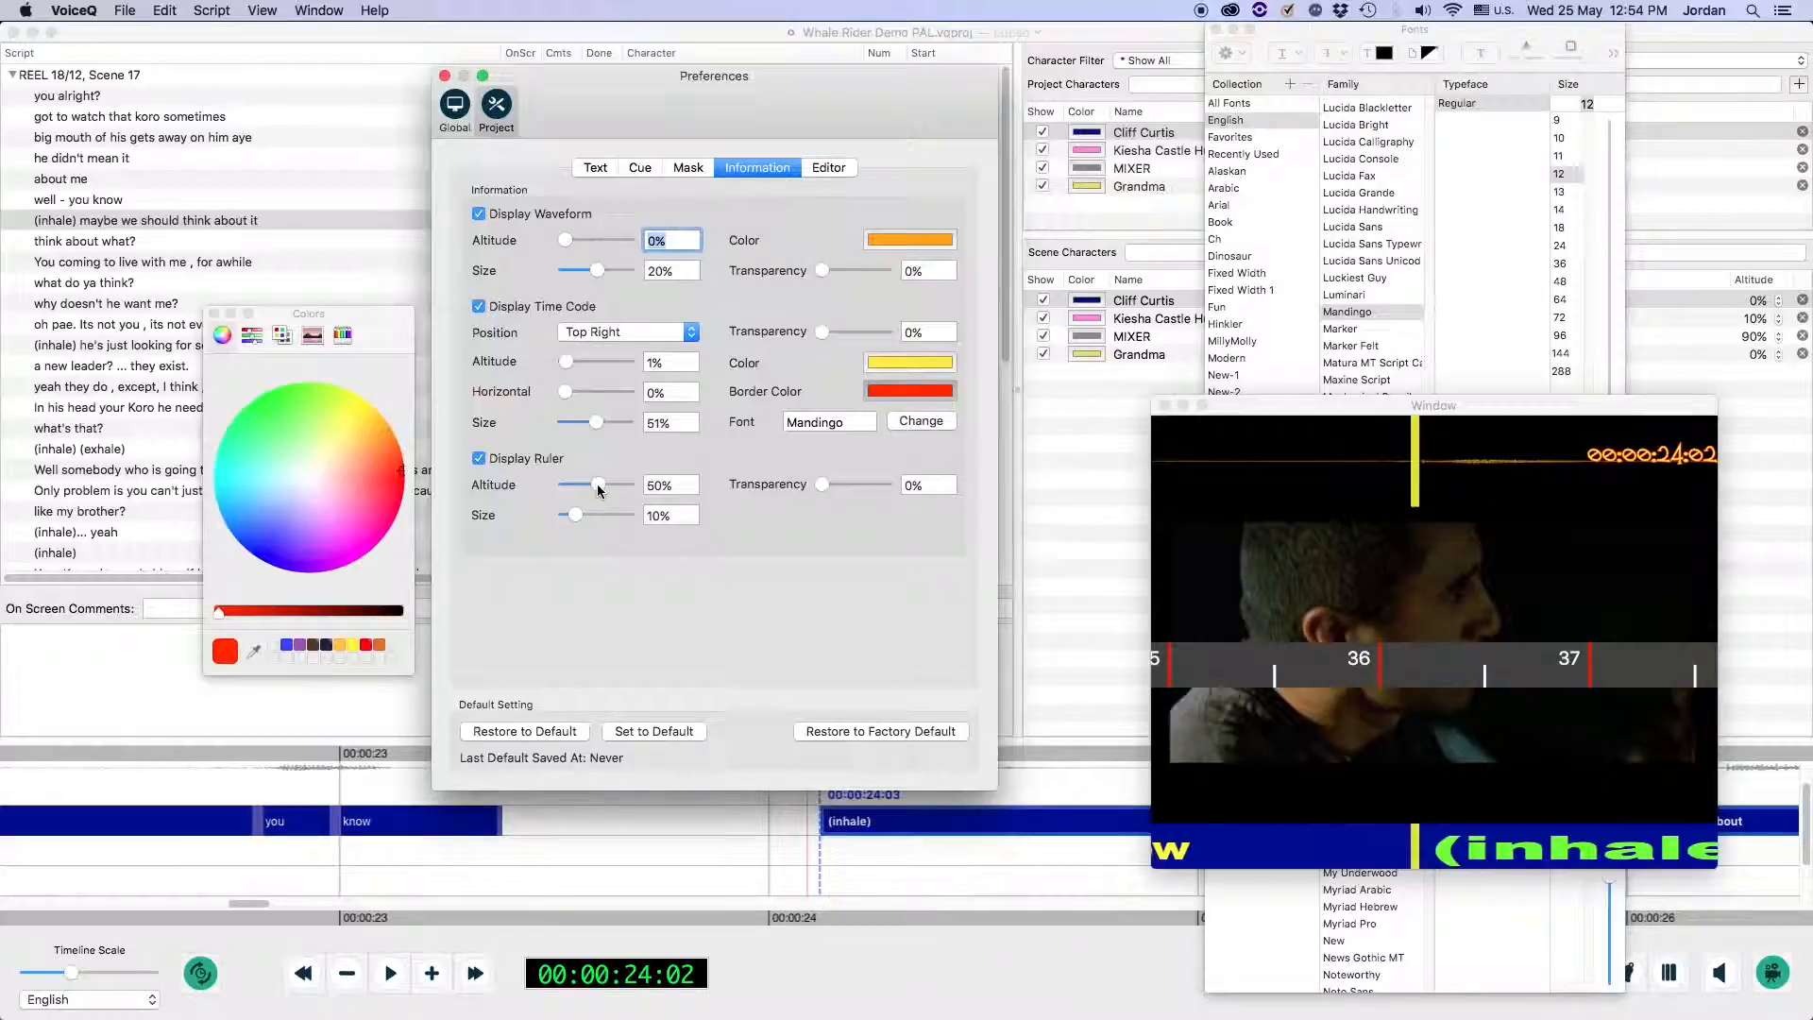
left_click_drag(597, 483, 579, 516)
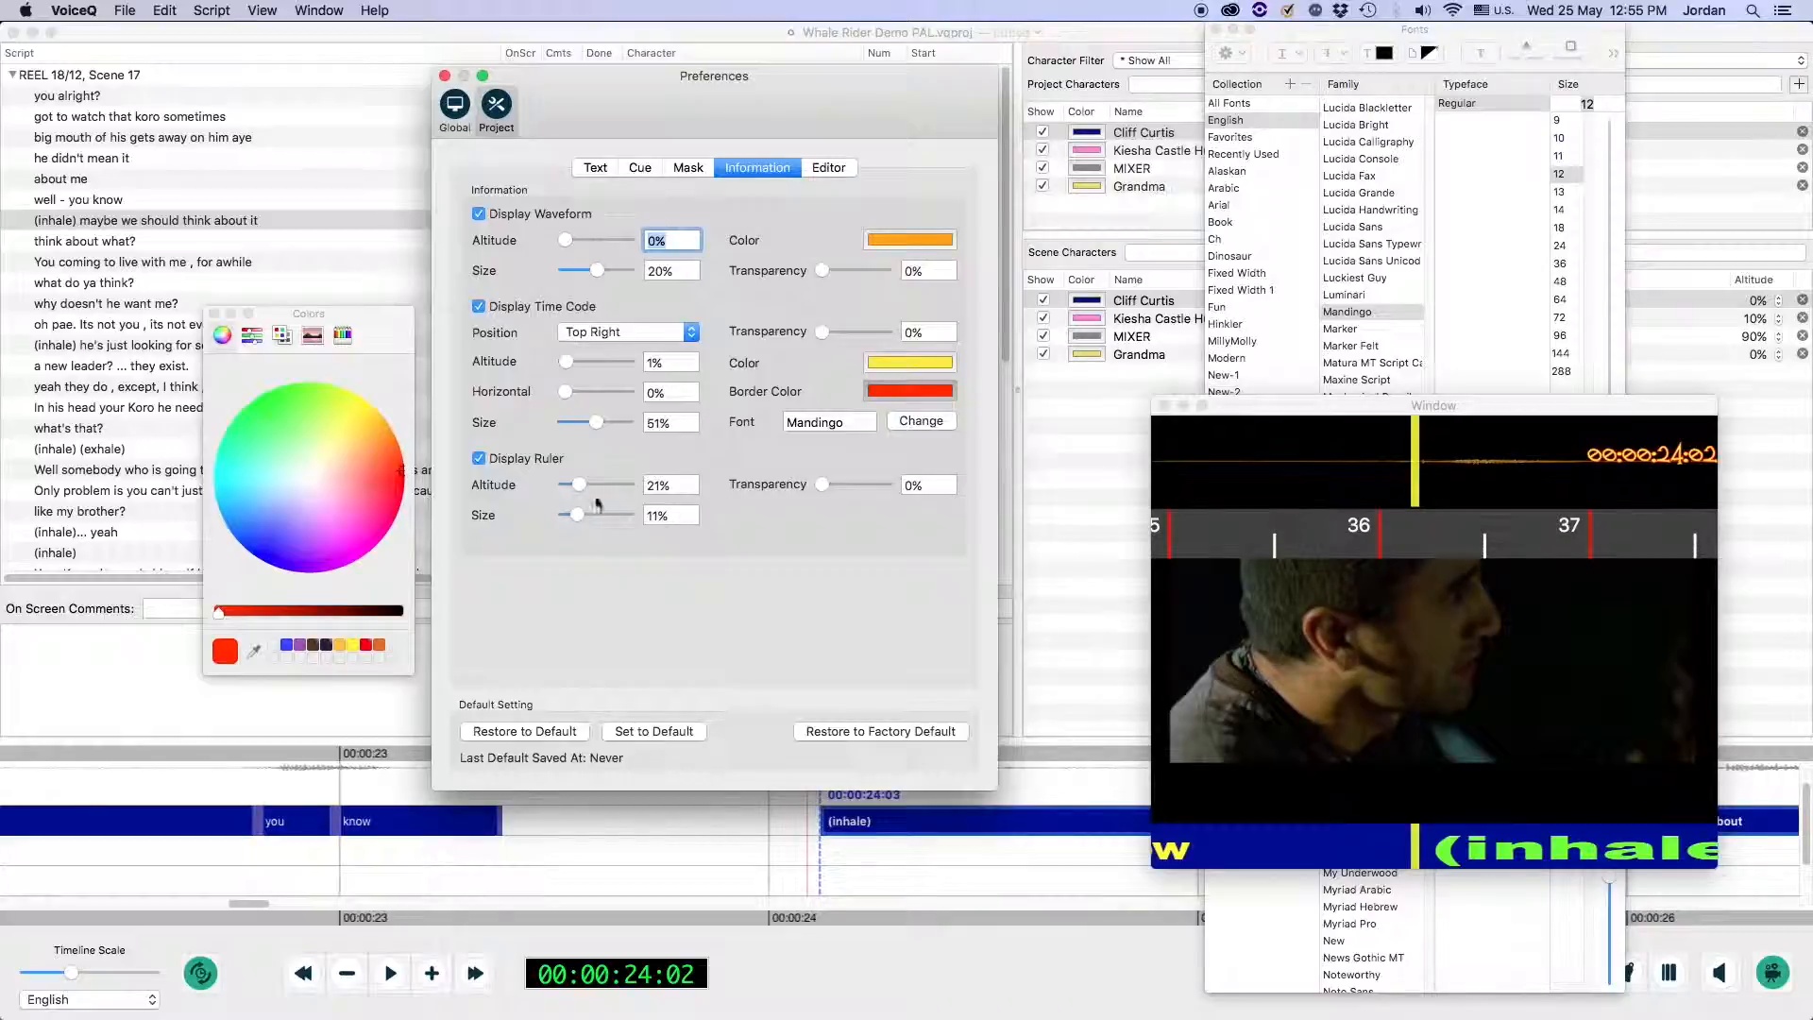
left_click_drag(822, 484, 784, 495)
Set the script popup editor's width to x2.8 and its height to 9 rows
left_click(829, 167)
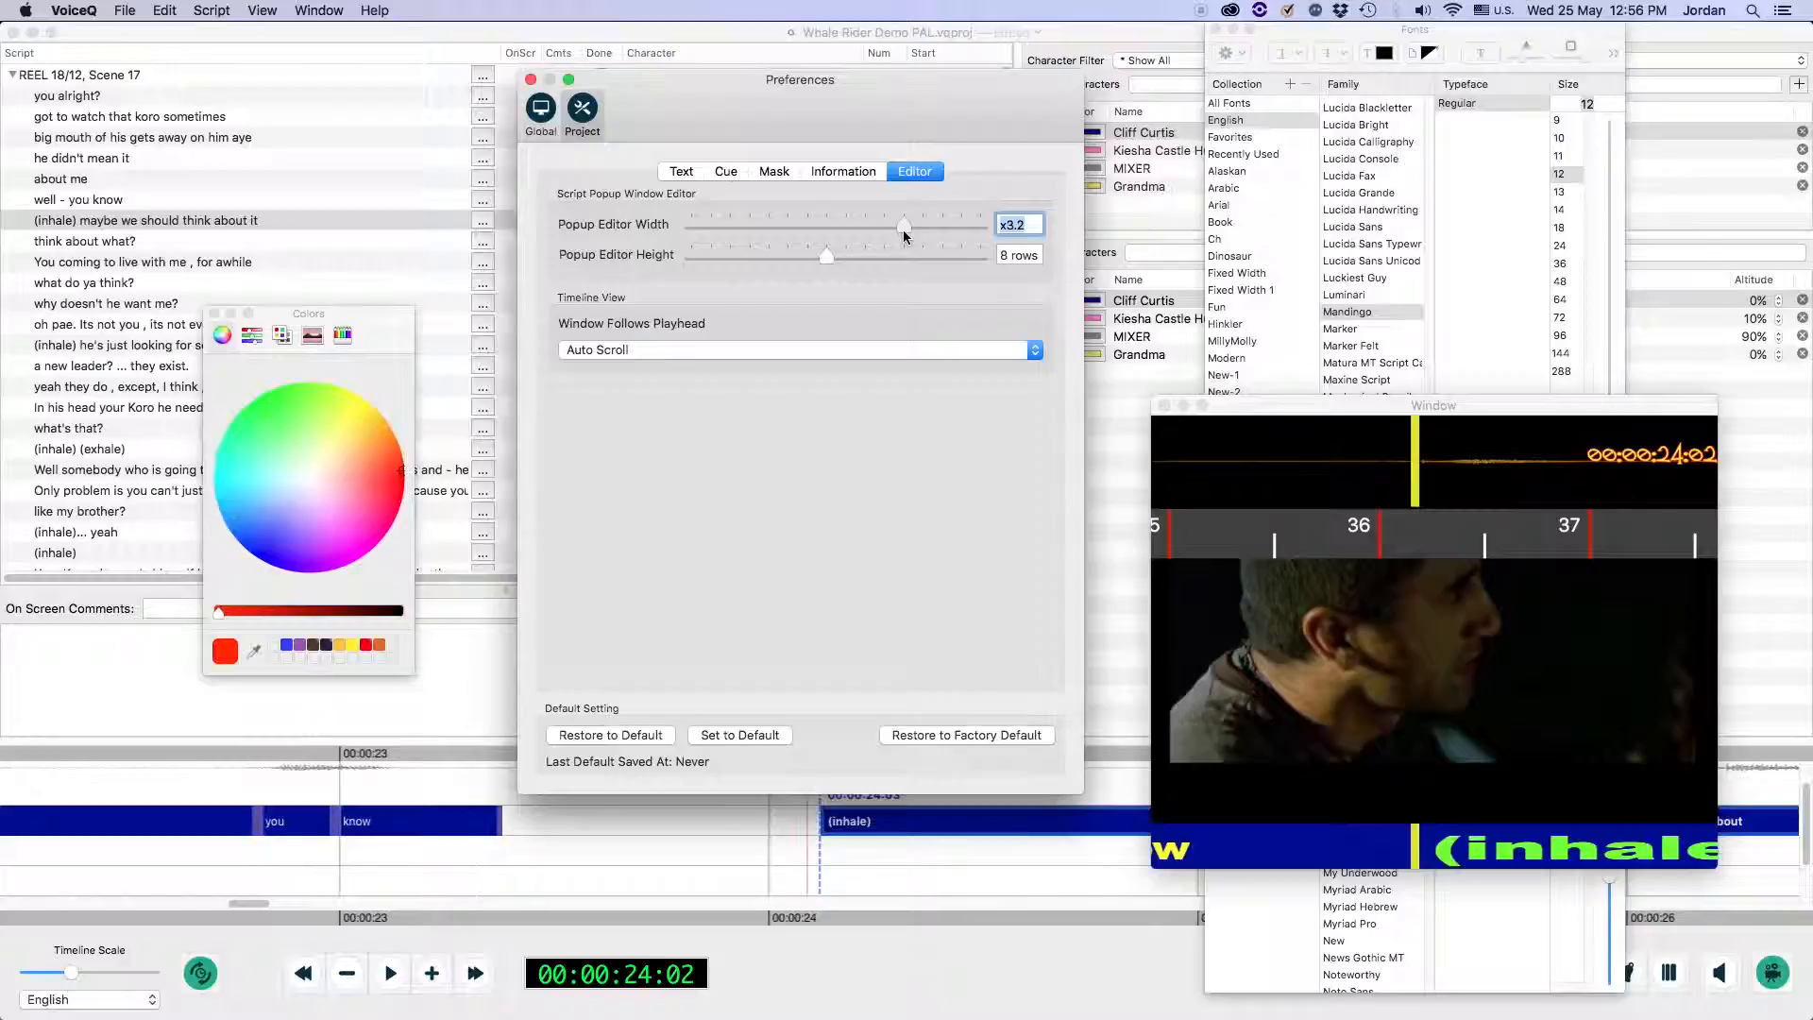
left_click_drag(903, 230, 750, 226)
mouse_move(826, 255)
left_mouse_down()
mouse_move(914, 237)
mouse_move(848, 254)
left_mouse_up()
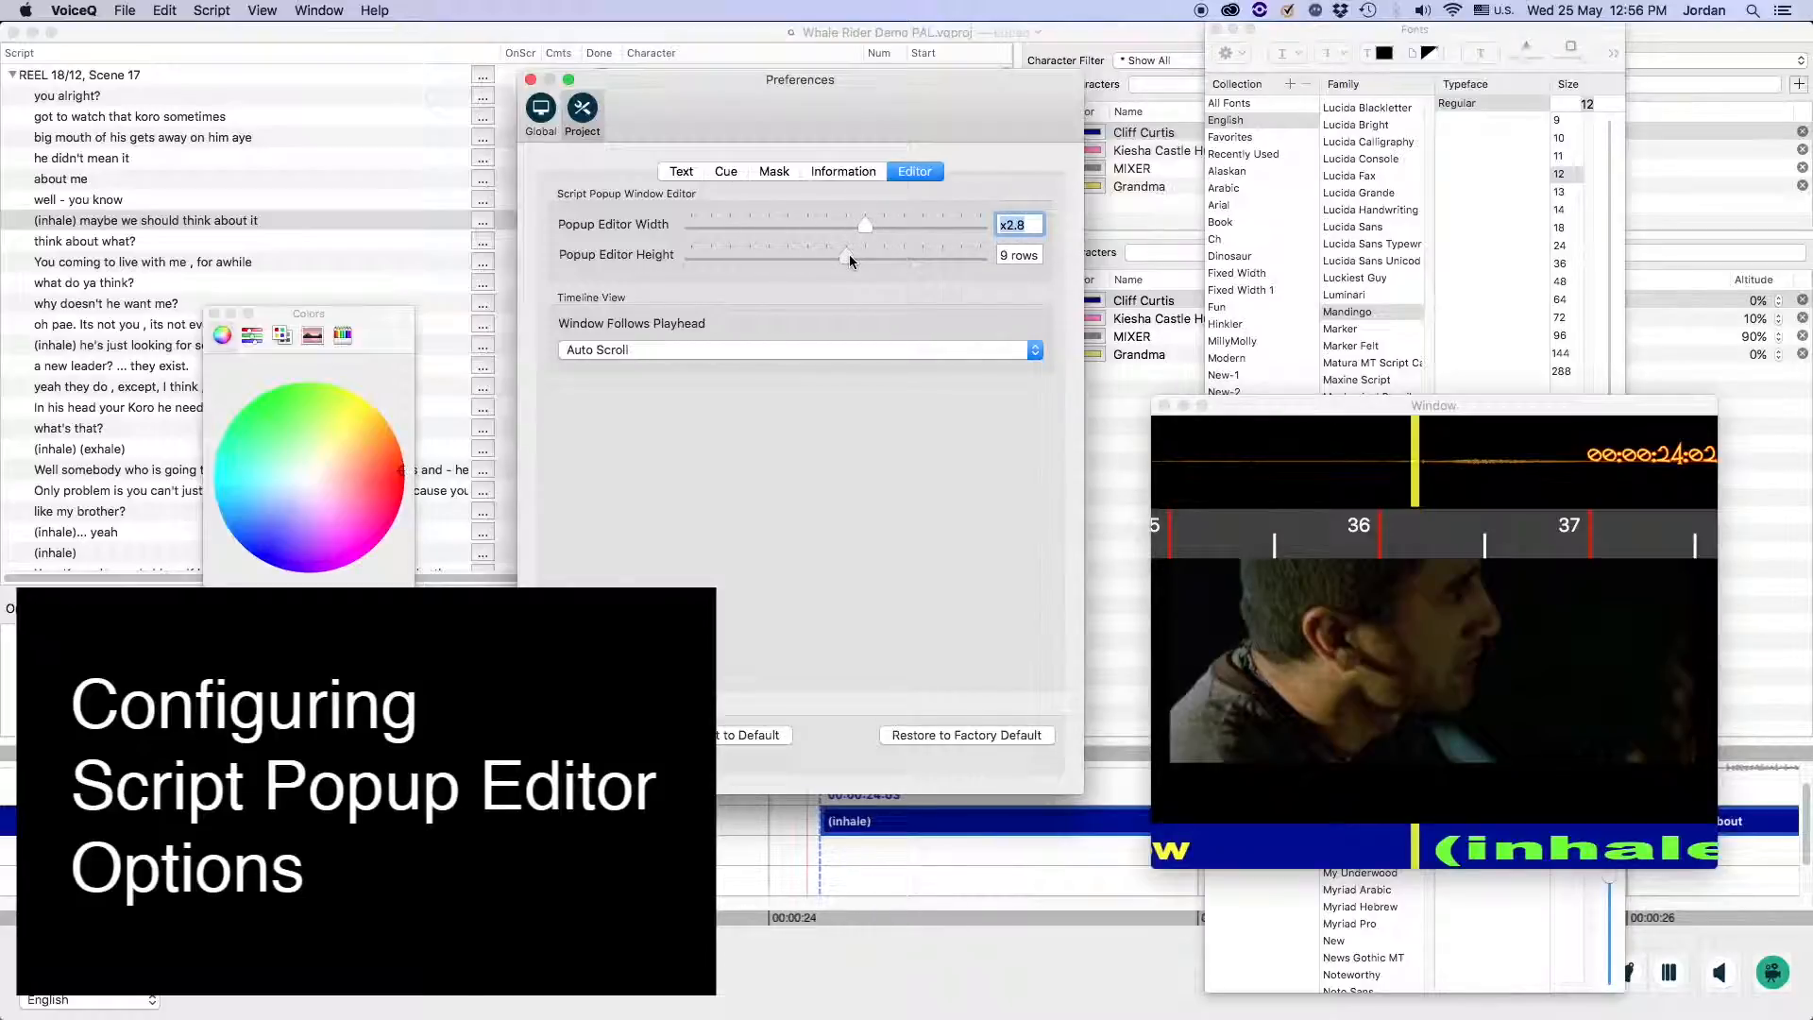
Close the preferences and check the popup editor's size on the line "(inhale) maybe we should think about it", then dismiss it
key("super+w")
left_click(483, 225)
key("Escape")
Reopen the preferences and set the popup editor's width to x2.4 and its height to 8 rows
left_click(118, 11)
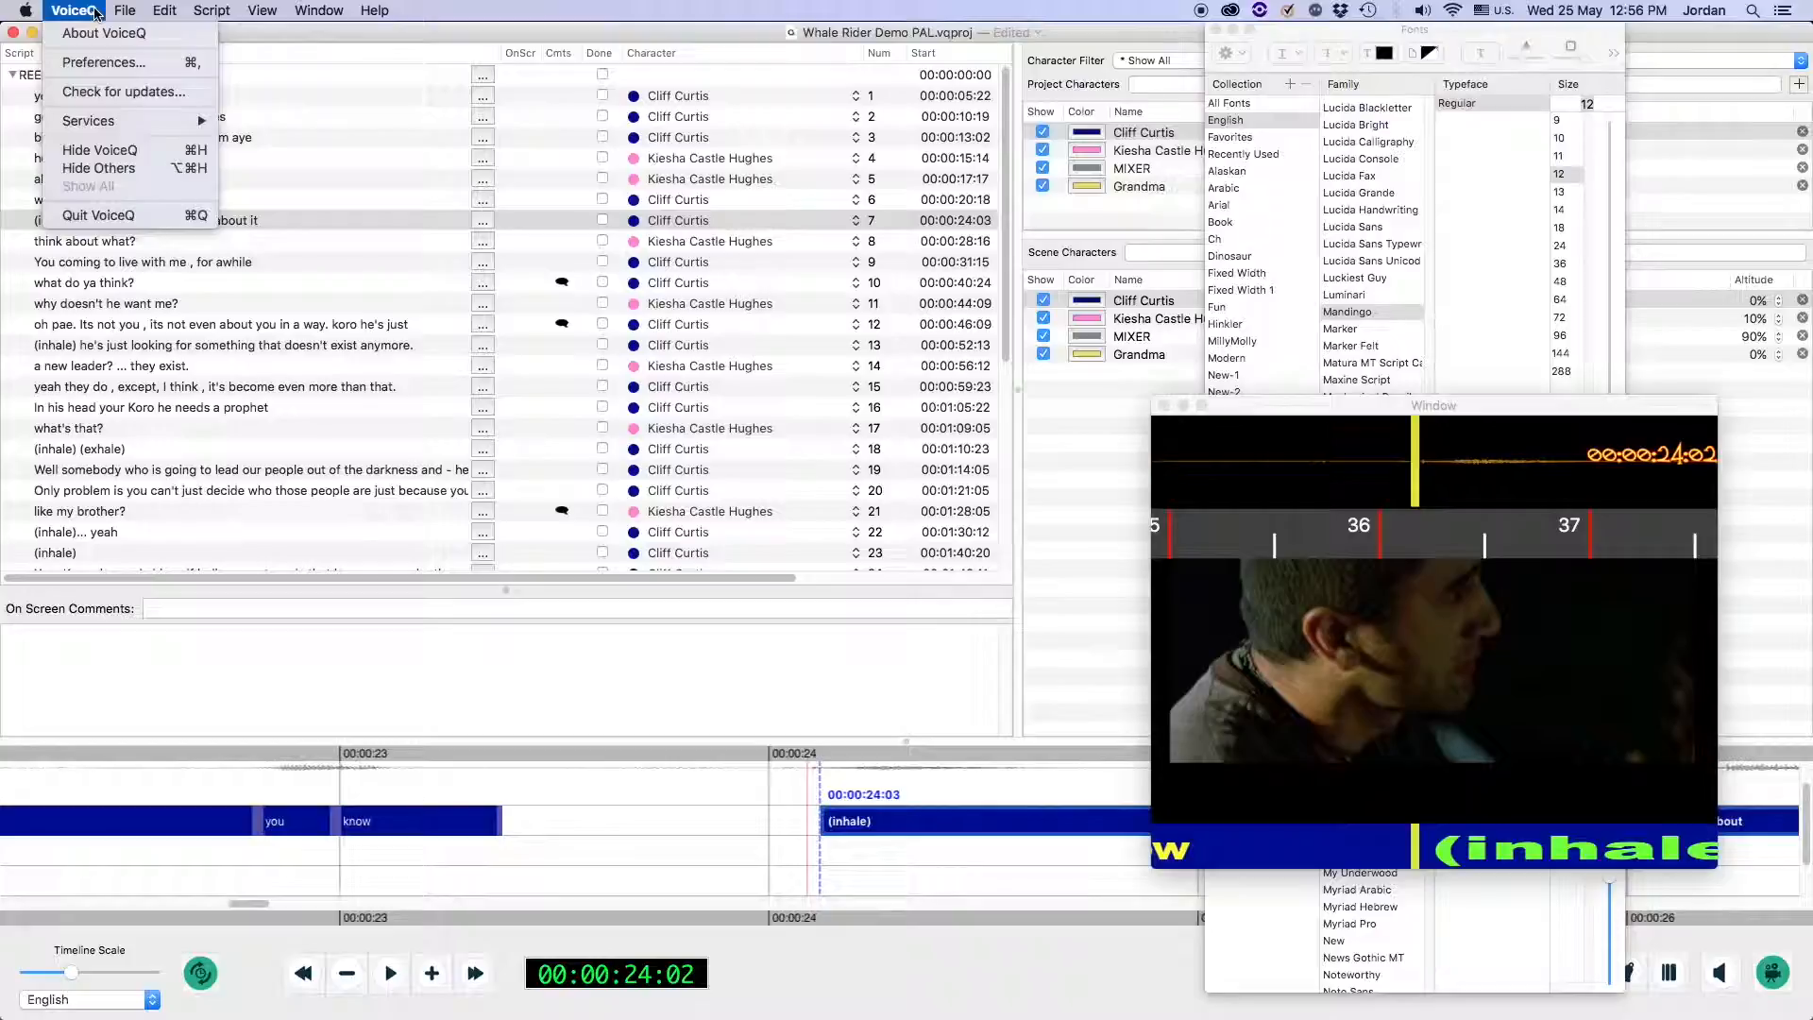
left_click(104, 62)
left_click_drag(775, 223, 825, 258)
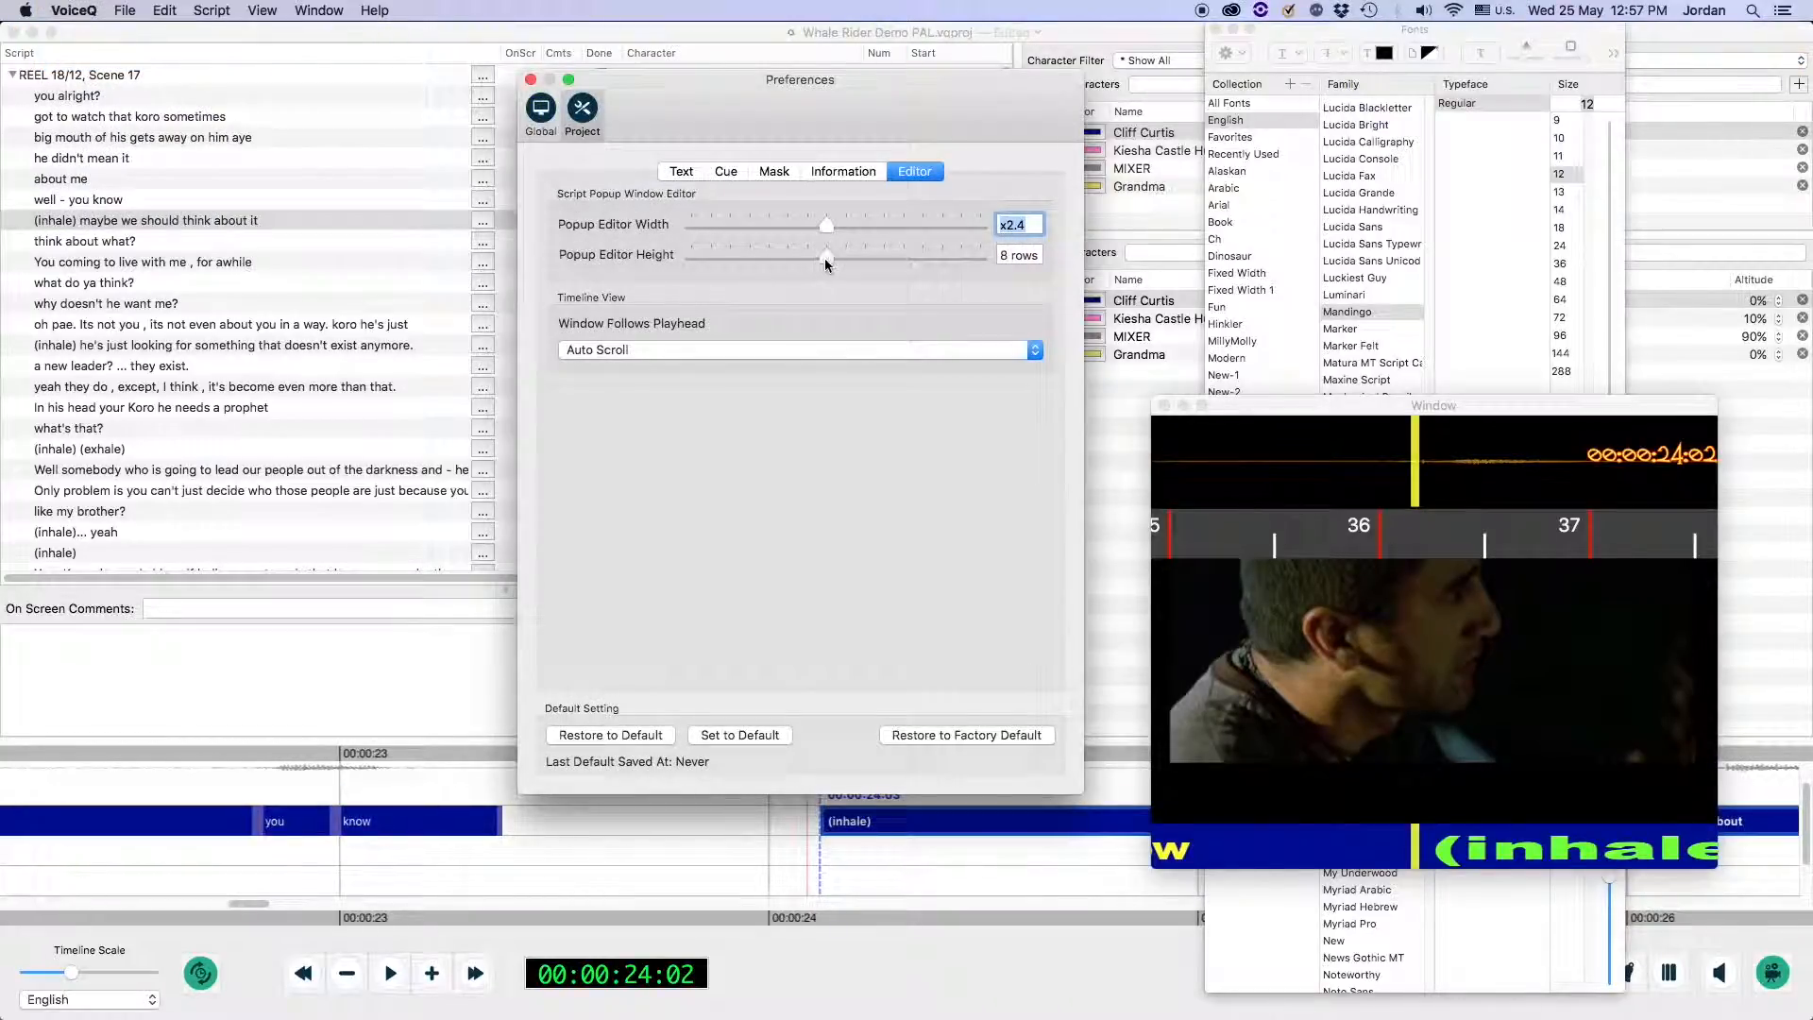
Set how the timeline window follows the playhead to Auto Scroll (Fixed Playhead)
left_click(777, 347)
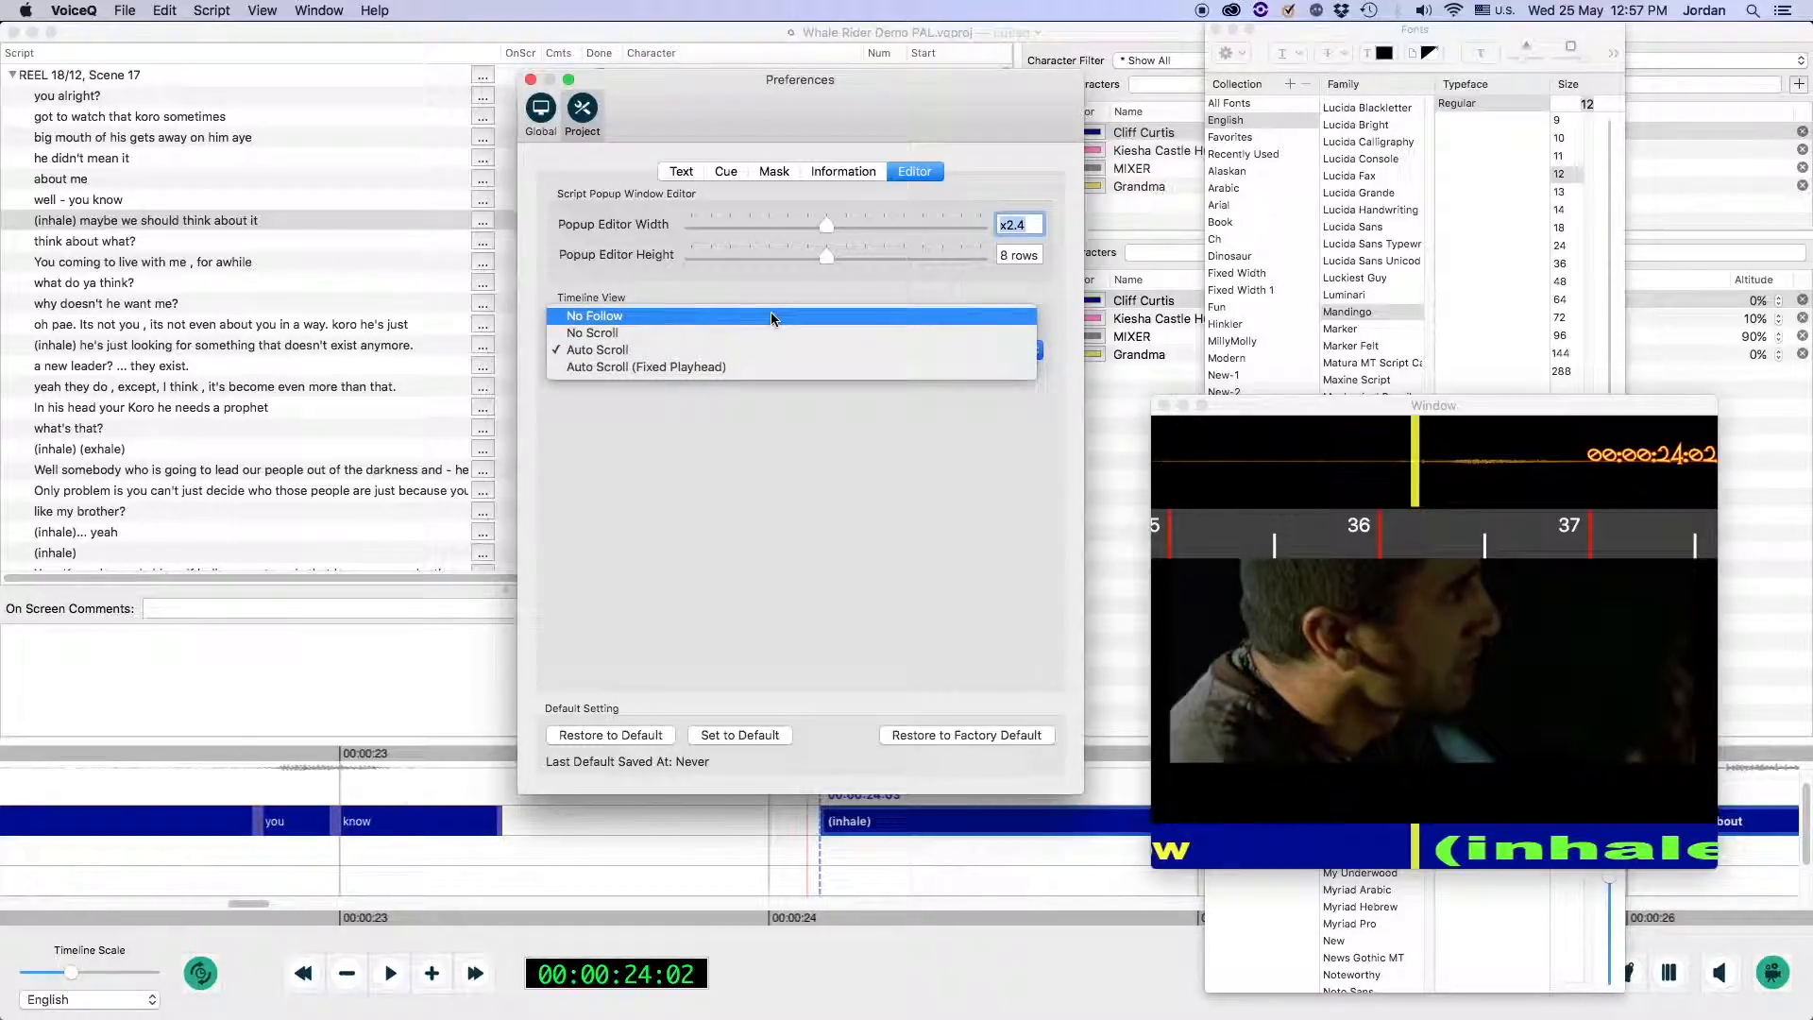
left_click(778, 367)
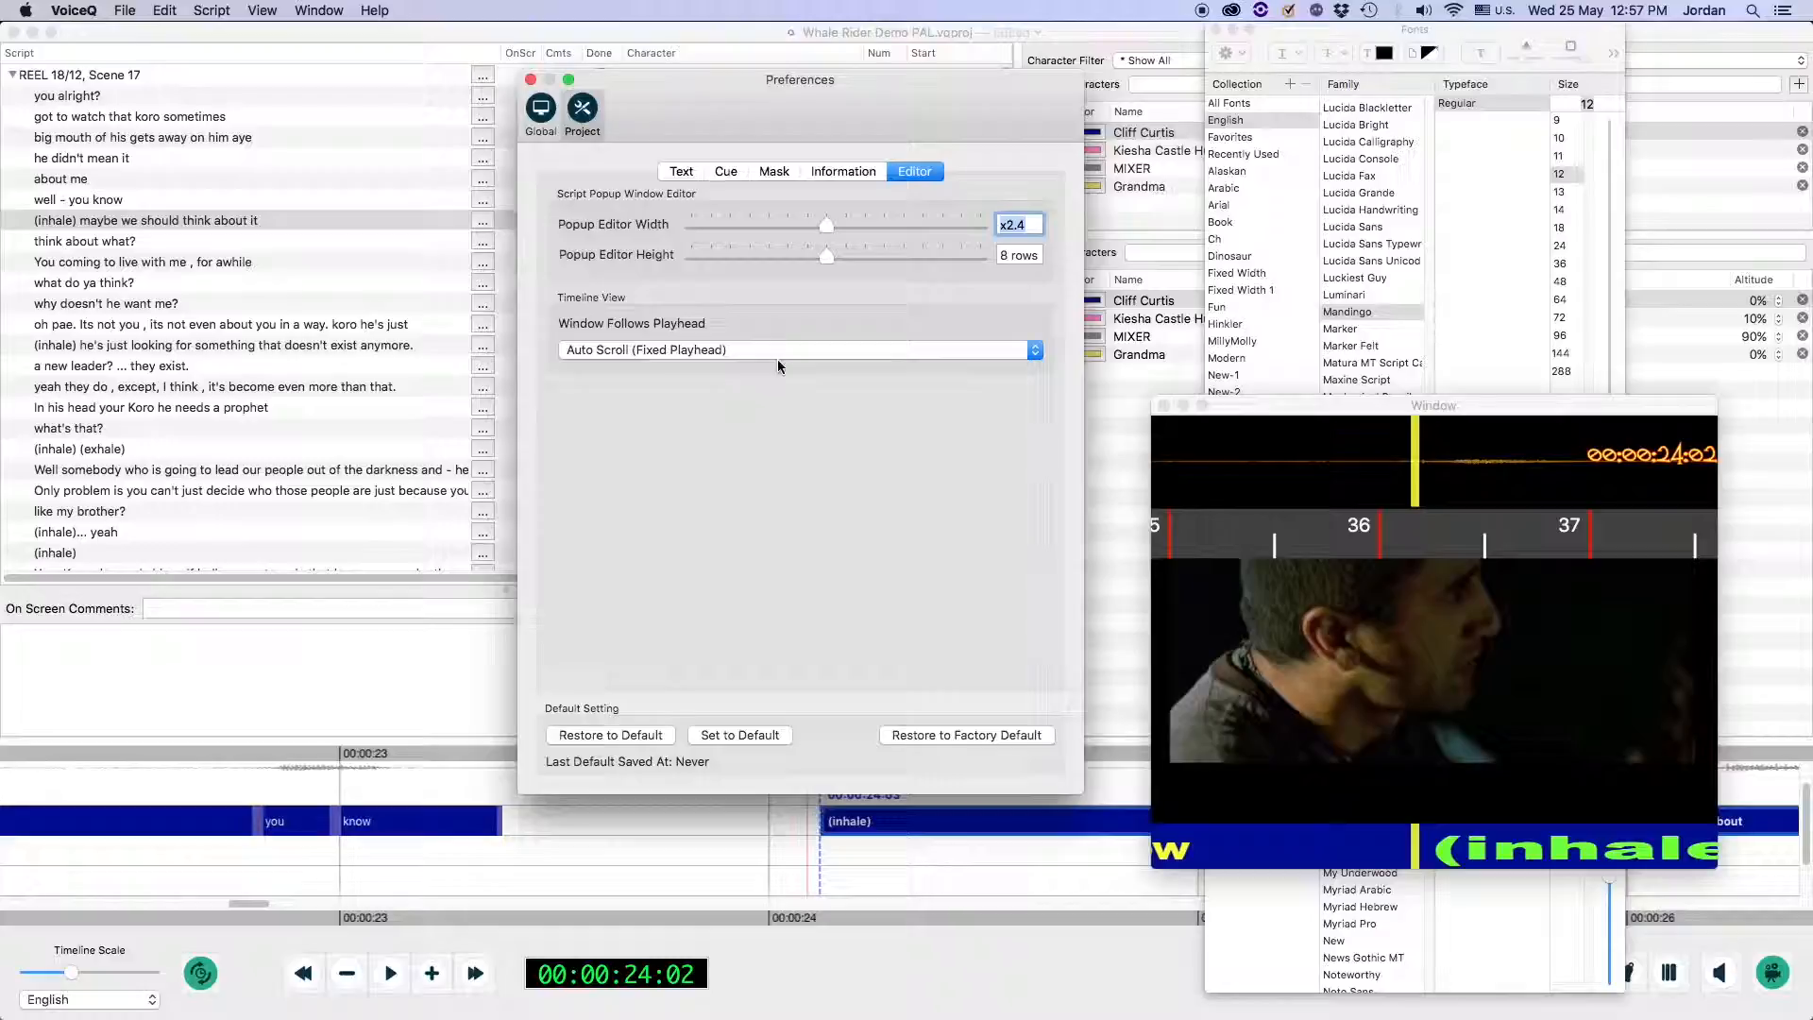